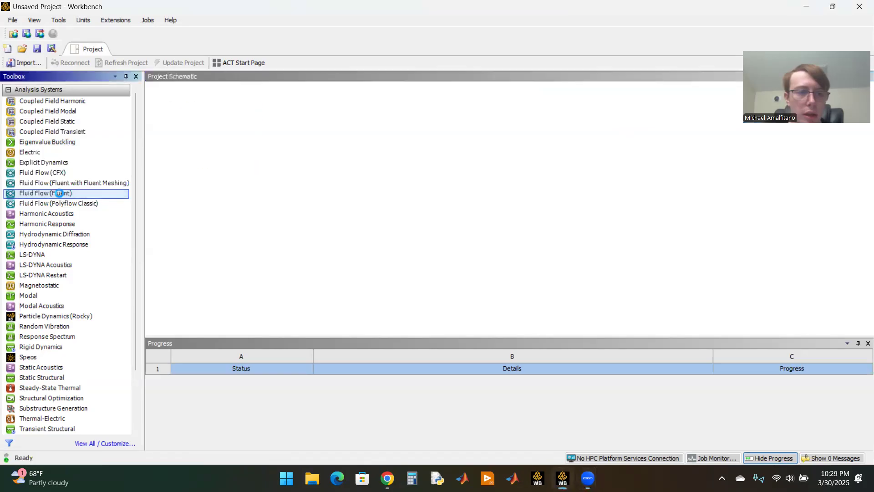
# Step: Open the Fluid Flow (Fluent) system's geometry in DesignModeler and set the length unit to centimetres
pyautogui.doubleClick(231, 141)
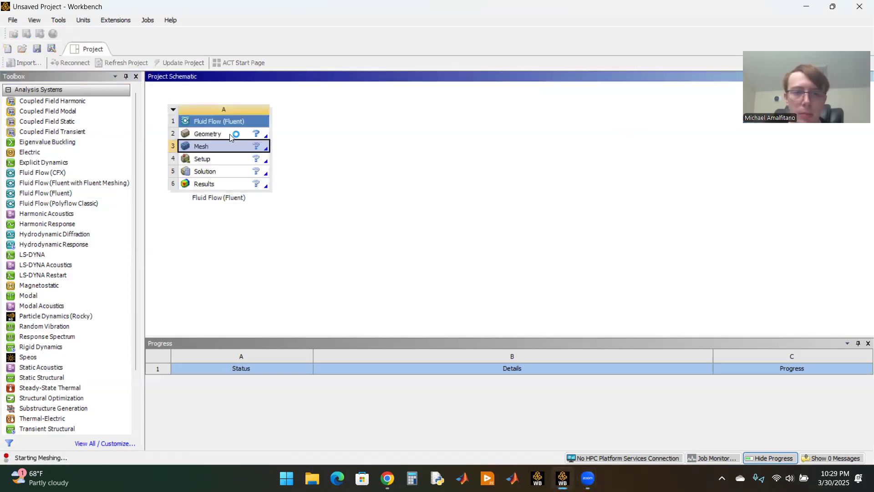
pyautogui.click(207, 133)
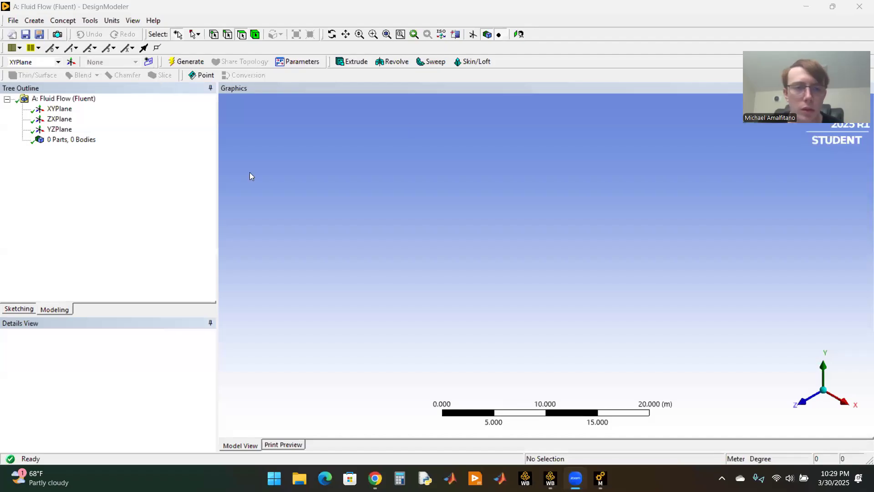
pyautogui.click(112, 20)
pyautogui.click(133, 46)
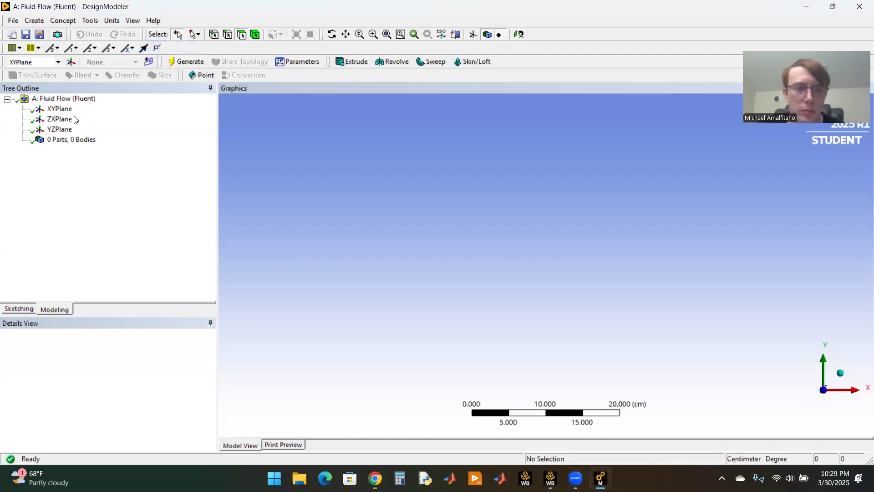
pyautogui.click(73, 140)
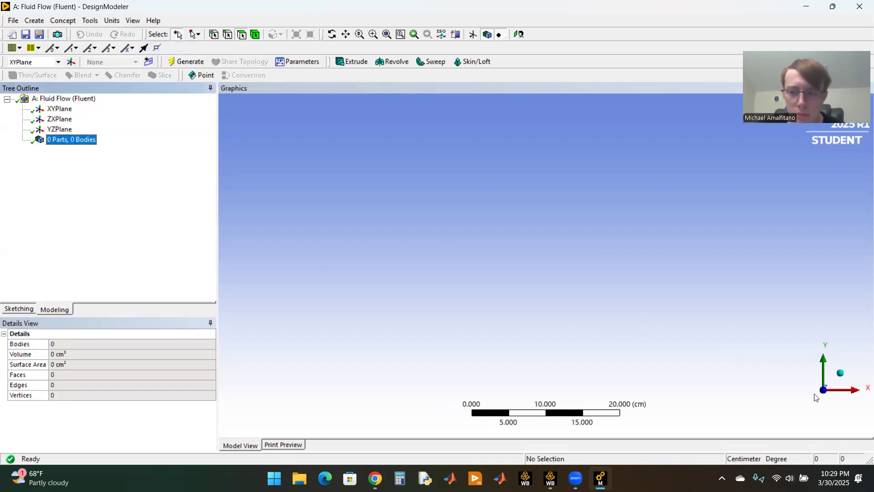
# Step: Sketch four end-to-end lines along the X axis, the first three about 16, 10 and 10 cm long, plus one line spanning all four
pyautogui.click(18, 309)
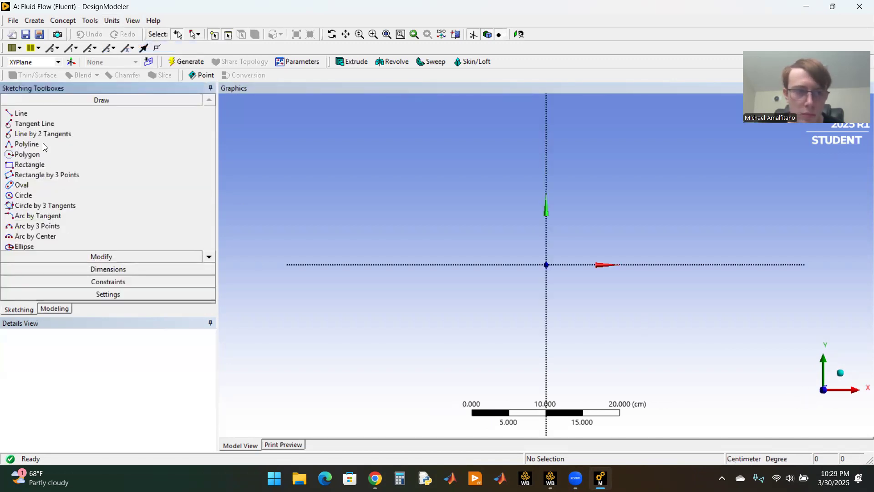
pyautogui.click(21, 113)
pyautogui.click(318, 264)
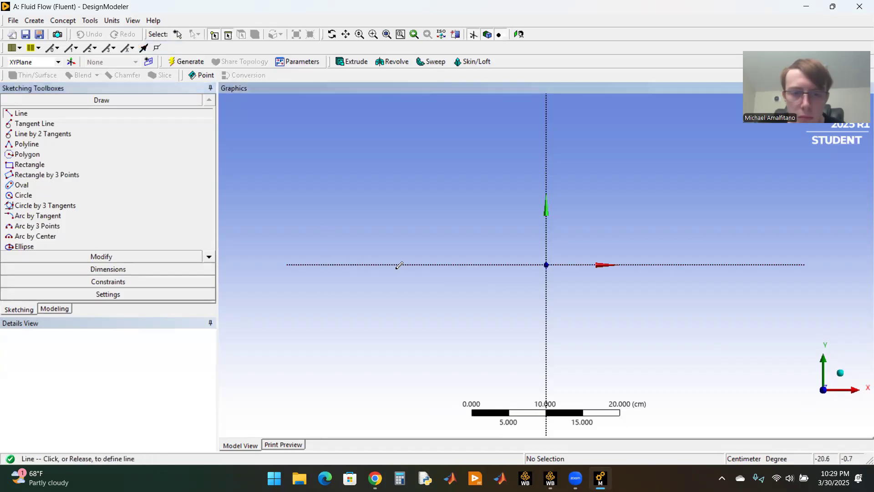
pyautogui.click(434, 265)
pyautogui.click(434, 264)
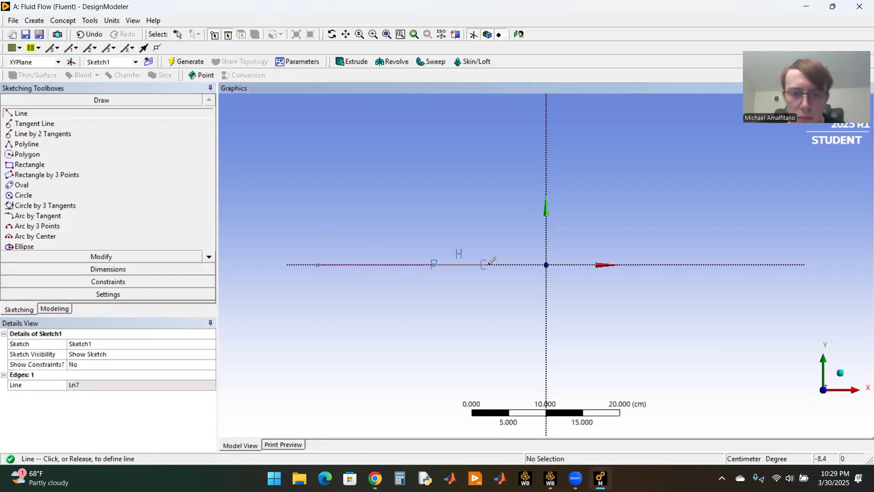
pyautogui.click(509, 265)
pyautogui.click(510, 265)
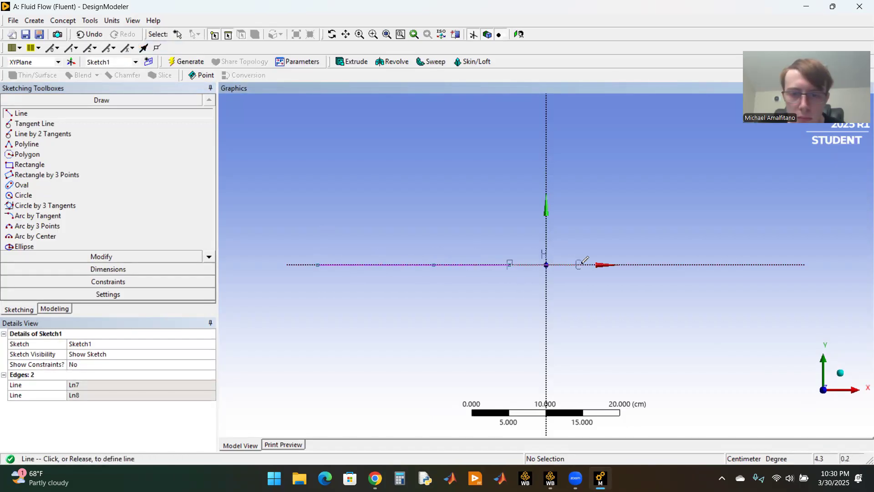
pyautogui.click(582, 265)
pyautogui.click(582, 264)
pyautogui.click(693, 265)
pyautogui.click(318, 265)
pyautogui.click(693, 265)
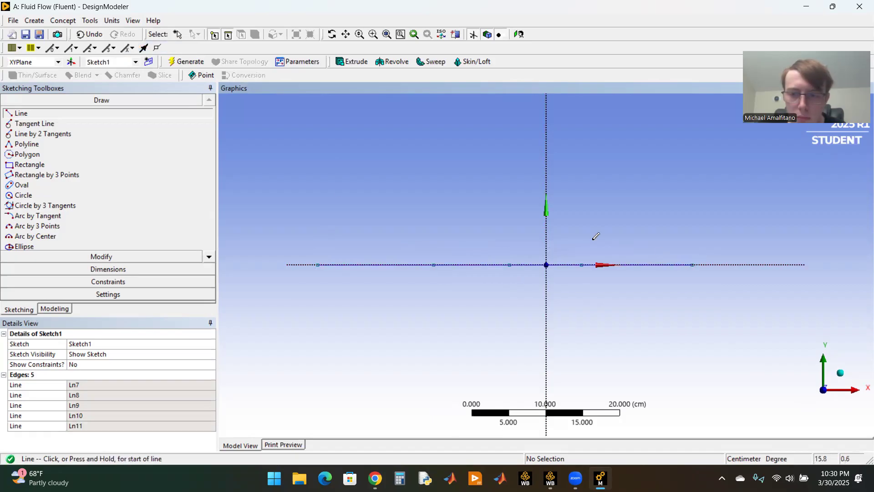
# Step: Apply a Midpoint constraint that centres the full-length horizontal line on the origin
pyautogui.click(91, 281)
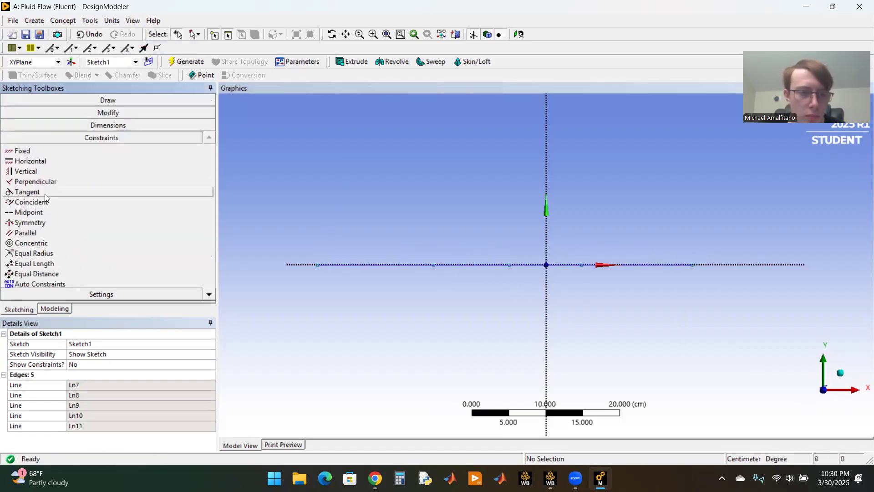
pyautogui.click(31, 212)
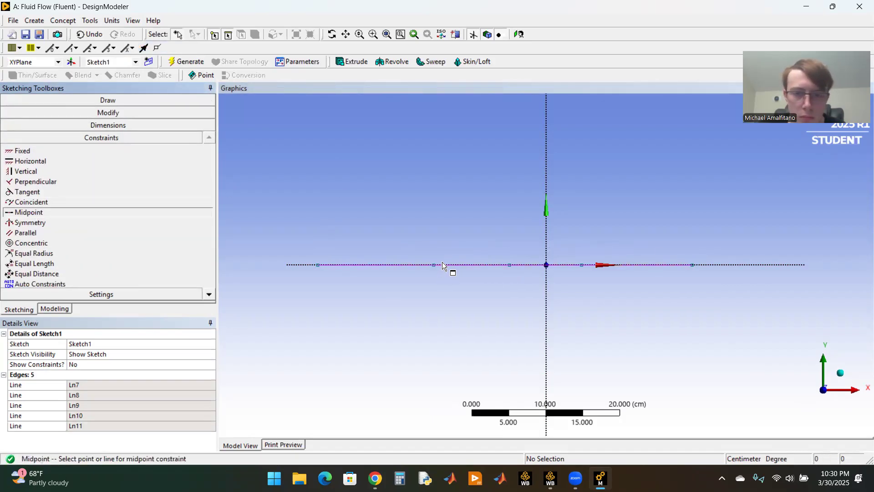
pyautogui.click(464, 273)
pyautogui.click(545, 267)
# Step: Sketch five separate vertical lines crossing the X axis, one near each endpoint of the four horizontal segments
pyautogui.scroll(-2, 478, 242)
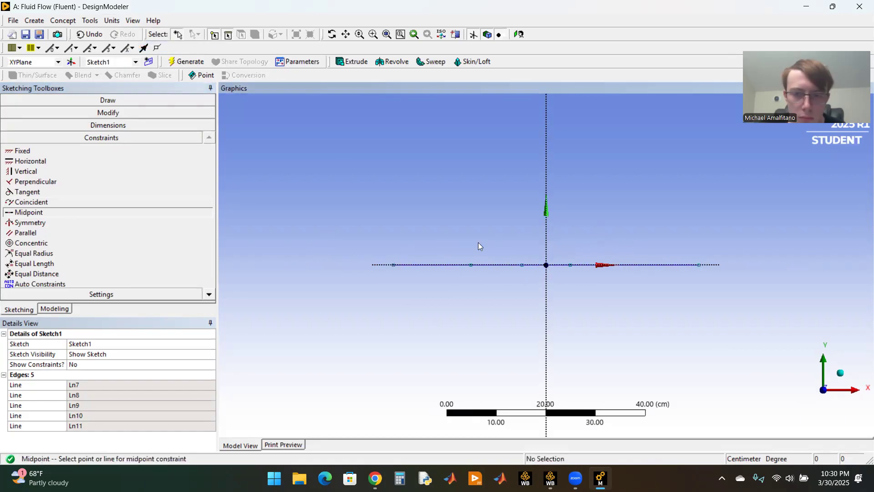
pyautogui.click(100, 99)
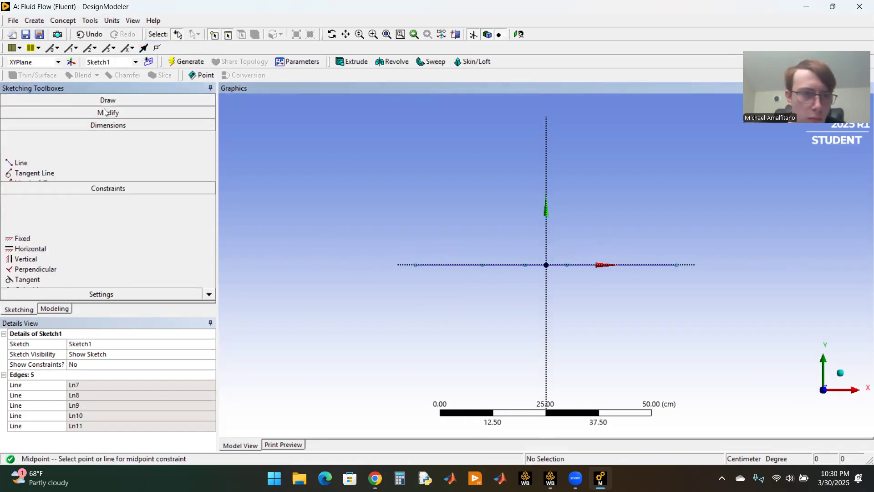
pyautogui.click(44, 118)
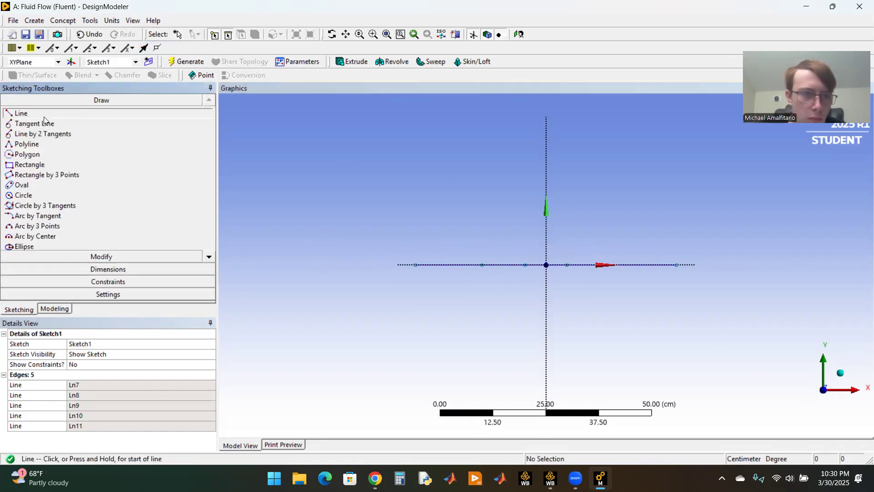
pyautogui.click(423, 231)
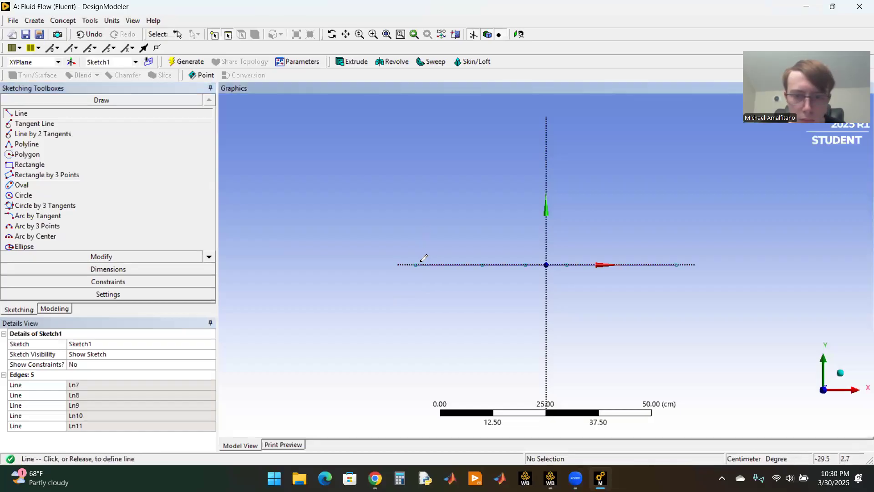
pyautogui.click(423, 304)
pyautogui.click(470, 230)
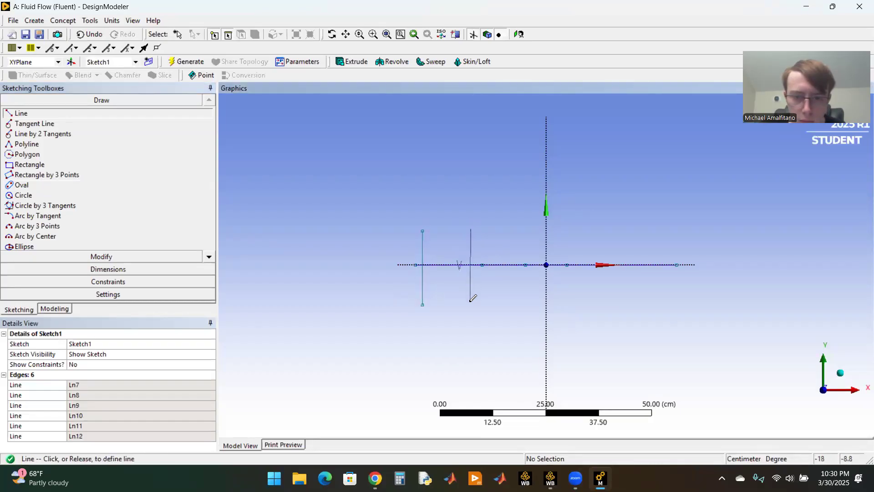
pyautogui.click(470, 303)
pyautogui.click(519, 230)
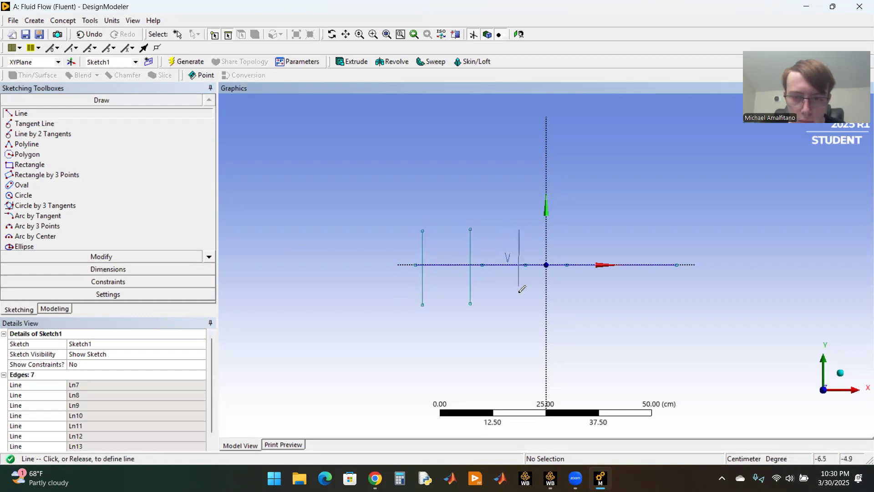
pyautogui.click(519, 302)
pyautogui.click(586, 224)
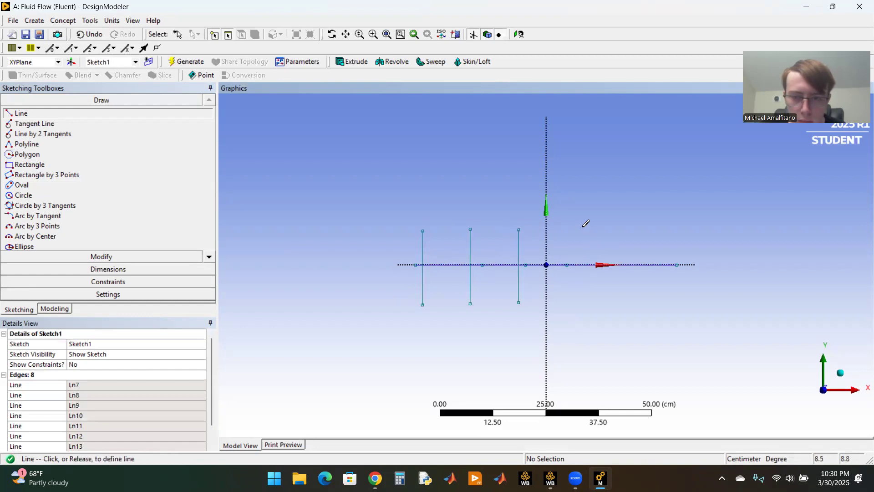
pyautogui.click(582, 307)
pyautogui.click(669, 233)
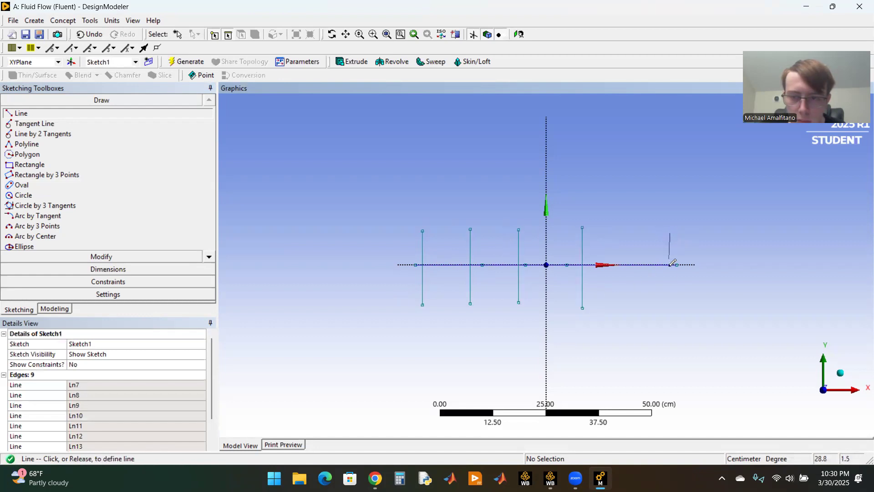
pyautogui.click(671, 304)
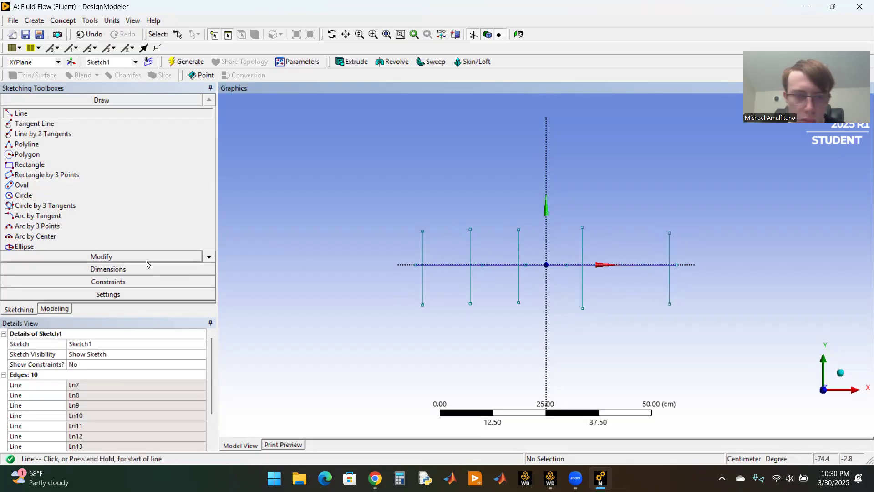
# Step: Apply Midpoint constraints that centre each of the five vertical lines on its nearest horizontal segment endpoint
pyautogui.click(118, 282)
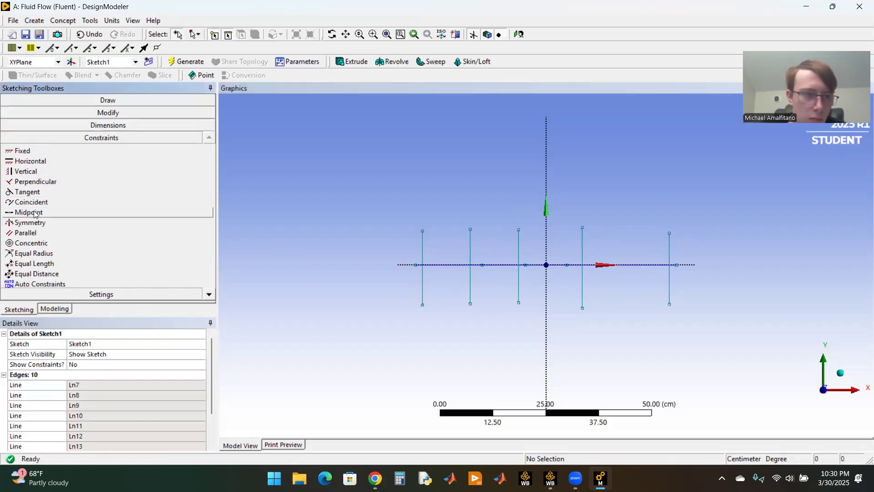
pyautogui.click(30, 213)
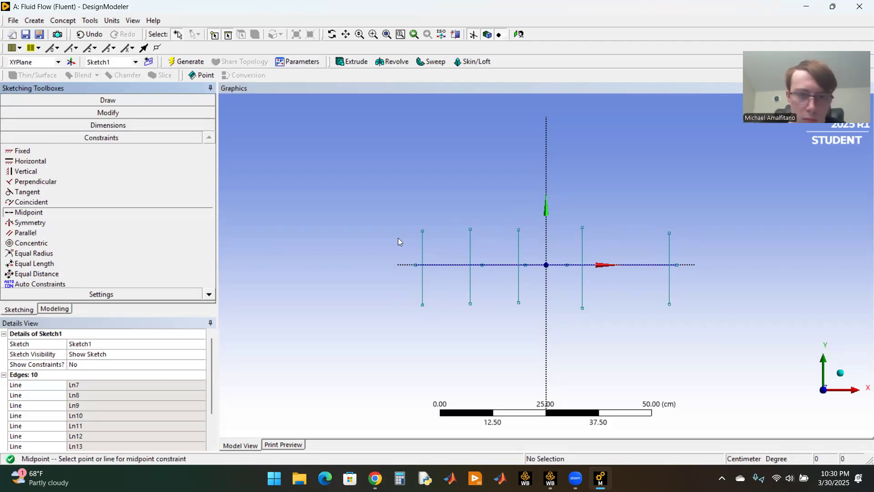
pyautogui.click(423, 254)
pyautogui.click(415, 265)
pyautogui.click(471, 245)
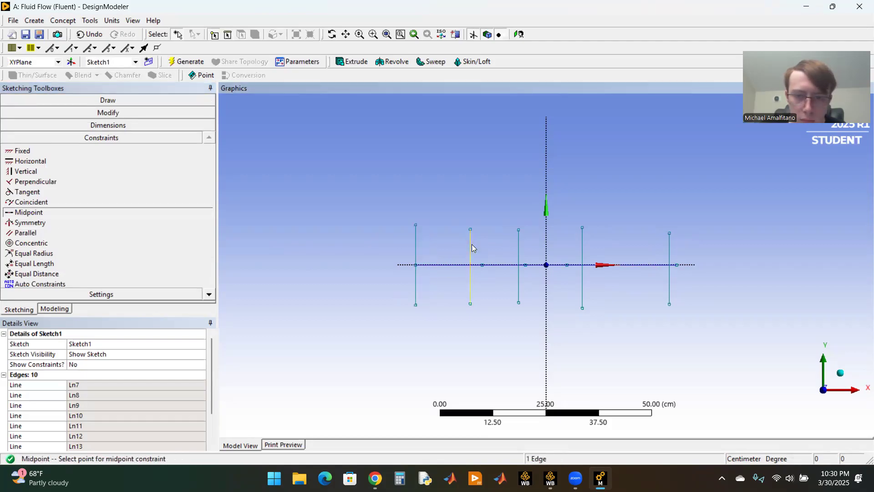
pyautogui.click(482, 264)
pyautogui.click(517, 245)
pyautogui.click(526, 264)
pyautogui.click(583, 247)
pyautogui.click(567, 264)
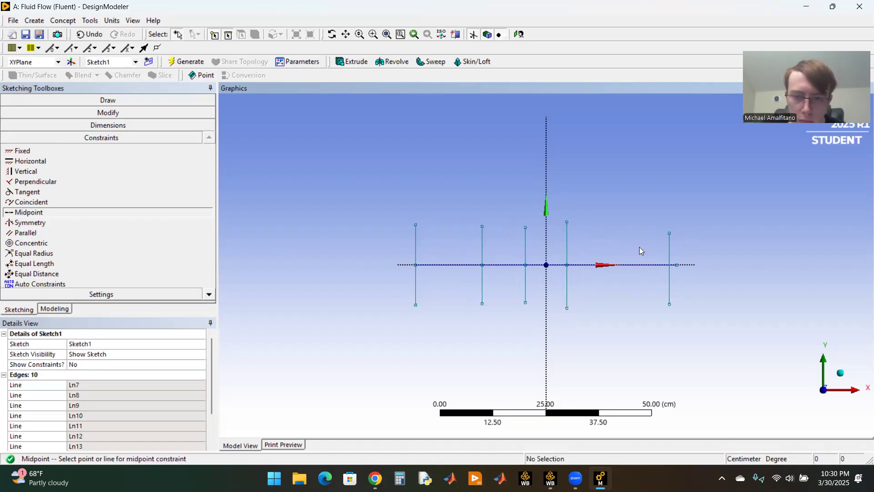
pyautogui.click(670, 247)
pyautogui.click(679, 267)
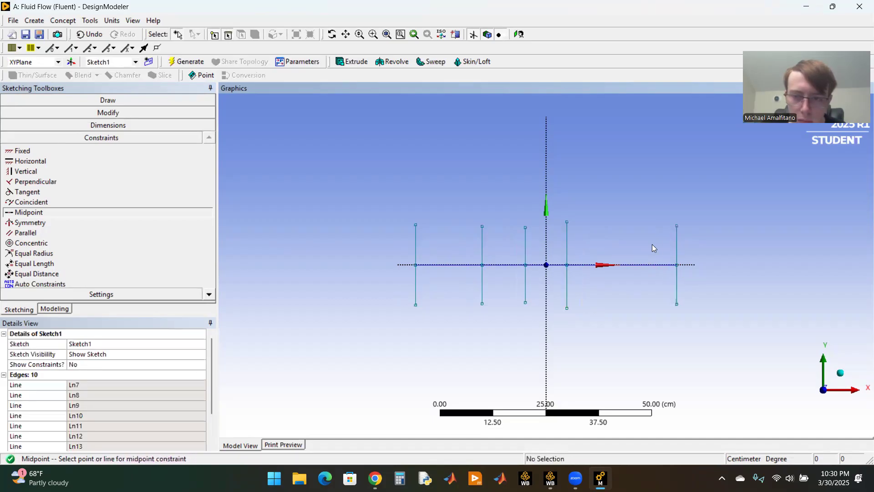
# Step: Add horizontal dimensions to the first and second horizontal segments, counted from the negative X end
pyautogui.scroll(2, 434, 241)
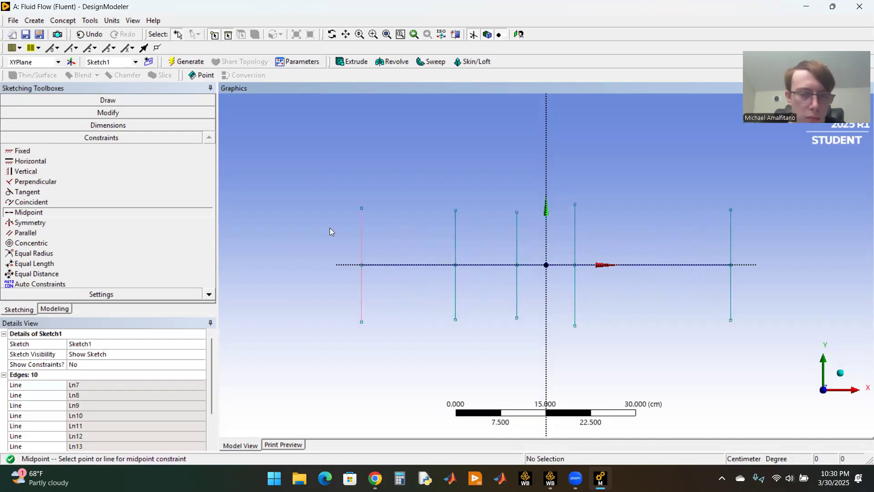
pyautogui.click(112, 125)
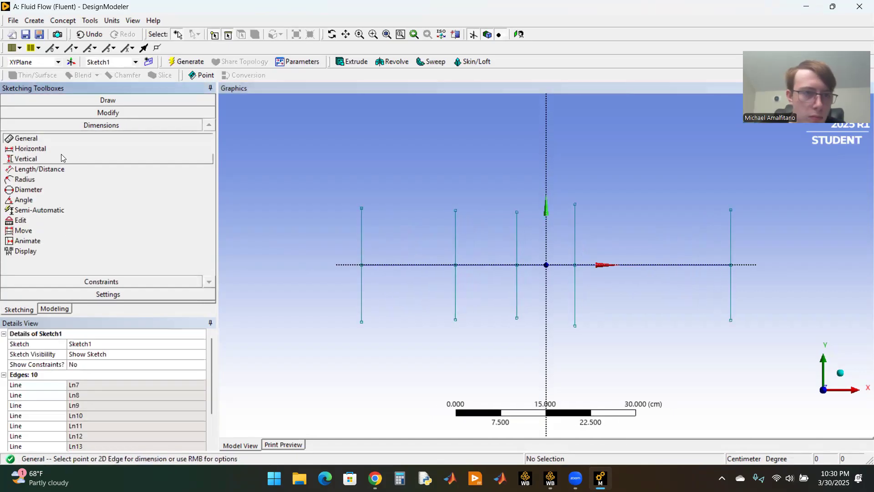
pyautogui.click(30, 148)
pyautogui.click(362, 265)
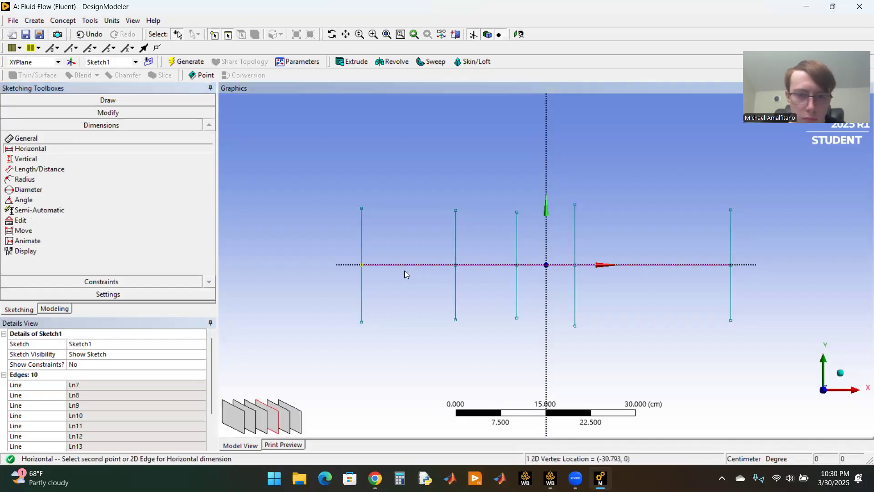
pyautogui.click(455, 265)
pyautogui.click(455, 267)
pyautogui.click(455, 266)
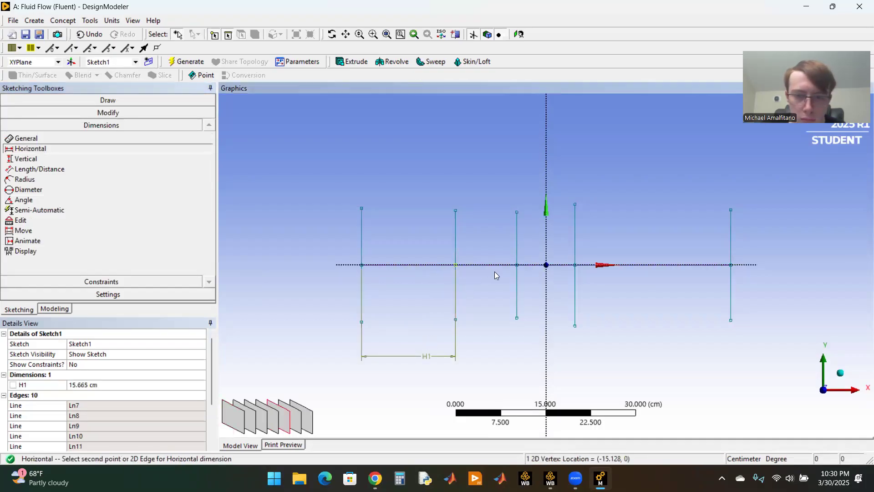
pyautogui.click(517, 266)
pyautogui.click(504, 305)
# Step: Add horizontal dimensions to the third and fourth segments, reaching the vertical line at the positive X end
pyautogui.click(517, 264)
pyautogui.click(575, 265)
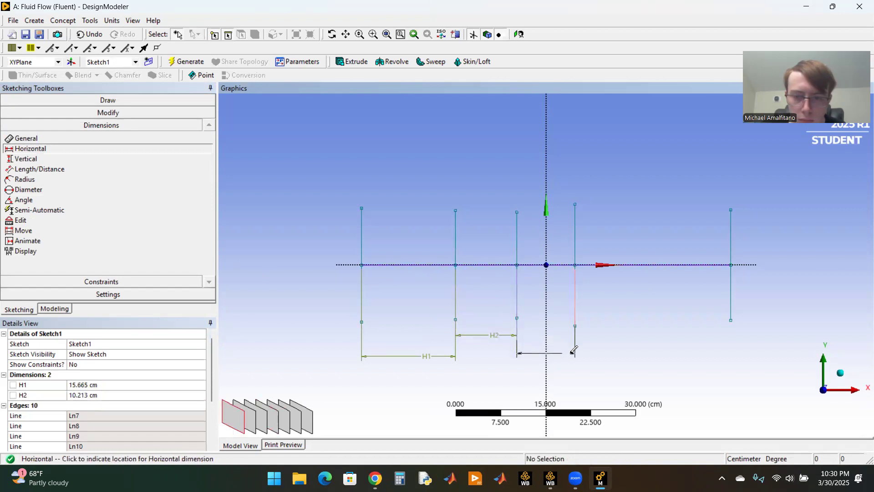
pyautogui.click(572, 355)
pyautogui.click(575, 266)
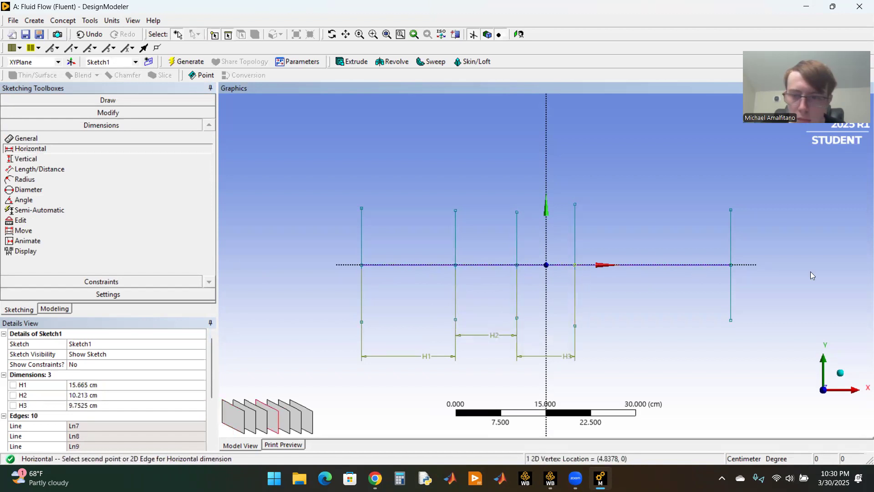
pyautogui.click(731, 265)
pyautogui.click(737, 340)
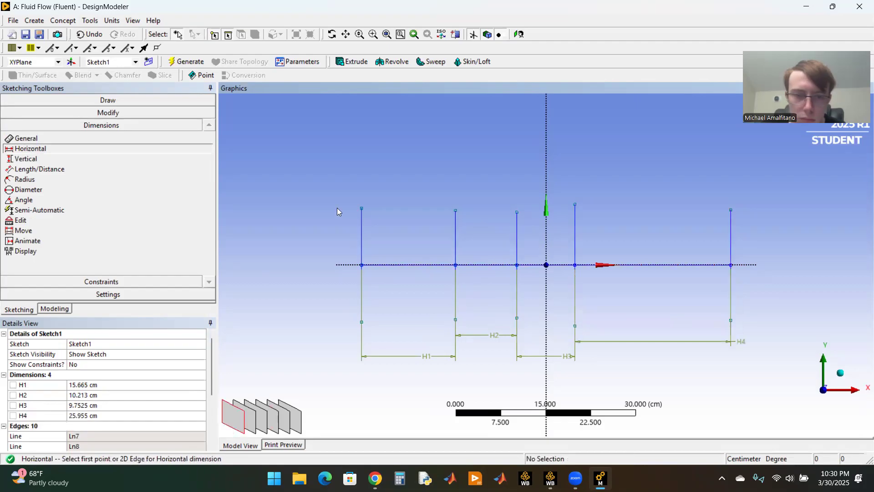
# Step: Set horizontal dimension H1 of the first segment to 30.7 cm
pyautogui.click(95, 384)
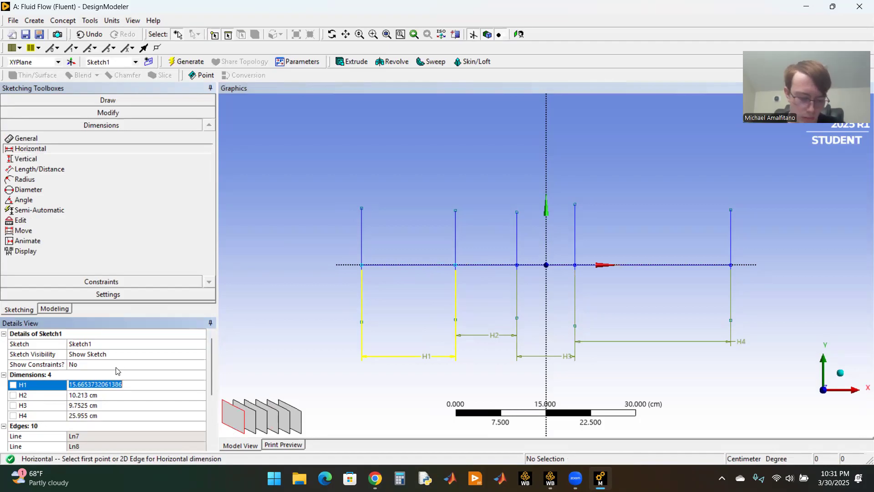
pyautogui.write('30.7')
pyautogui.press('Return')
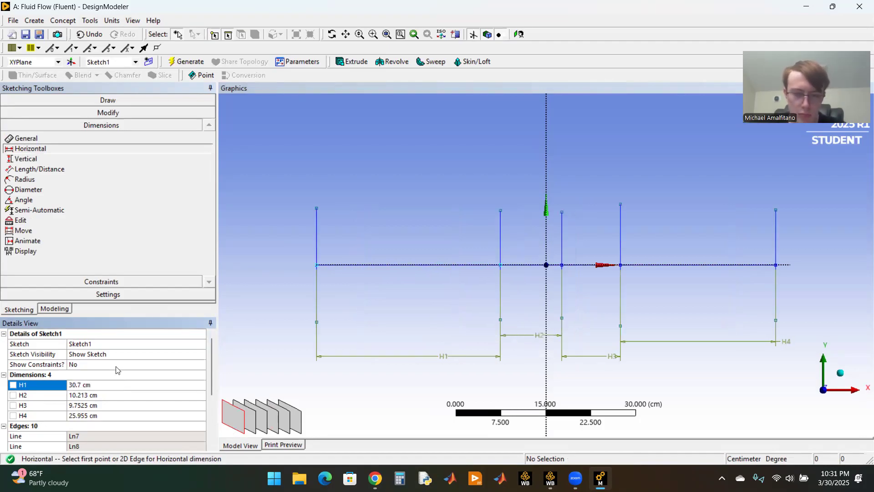
# Step: Set horizontal dimension H2 to 58 cm and H3 to 31.9 cm
pyautogui.click(95, 395)
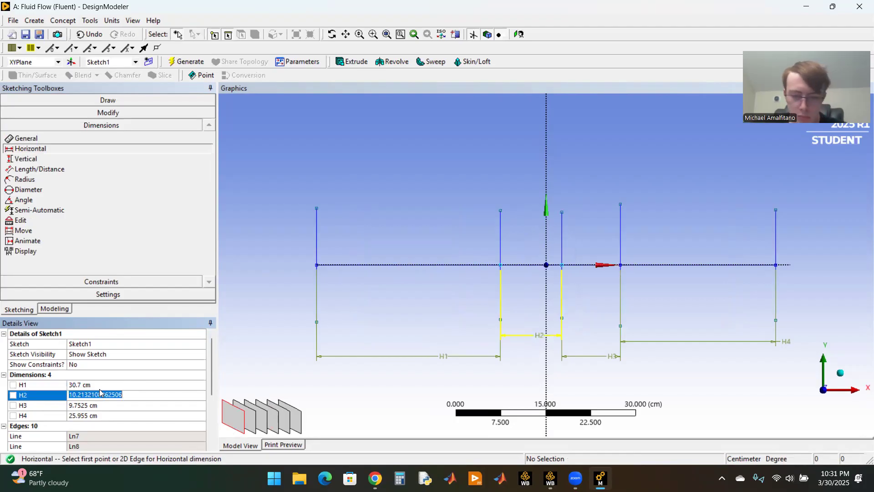
pyautogui.write('58')
pyautogui.press('Return')
pyautogui.click(97, 405)
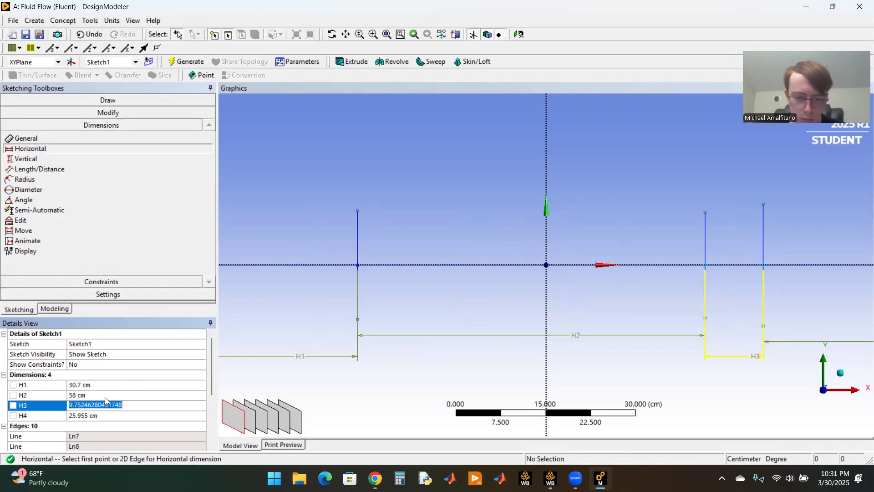
pyautogui.write('31.9')
pyautogui.press('Return')
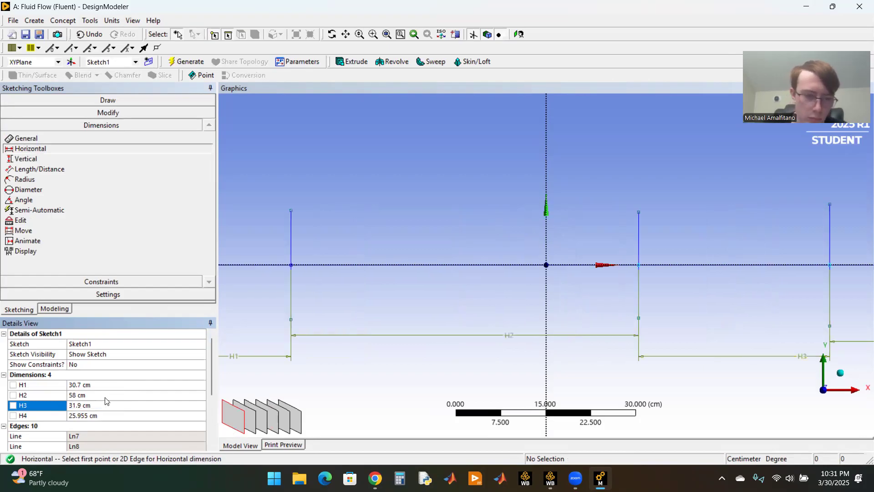
# Step: Set horizontal dimension H4 of the last segment to 88.5 cm
pyautogui.click(101, 415)
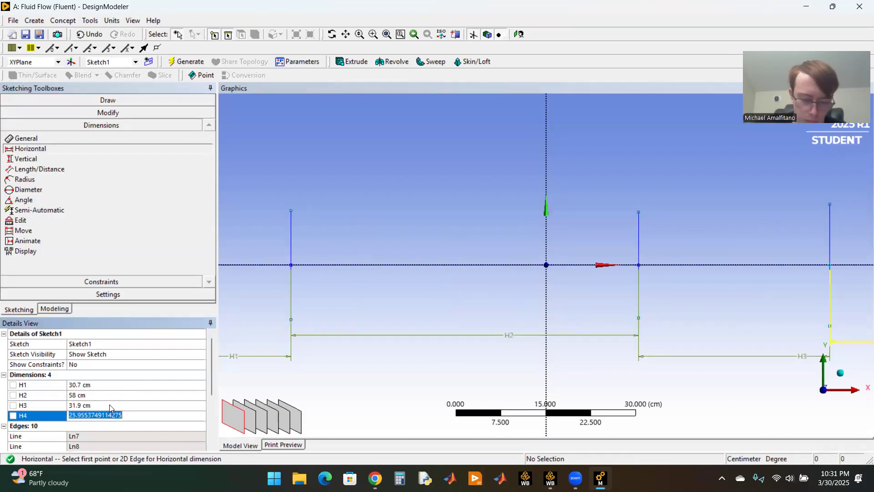
pyautogui.write('88.5')
pyautogui.press('Return')
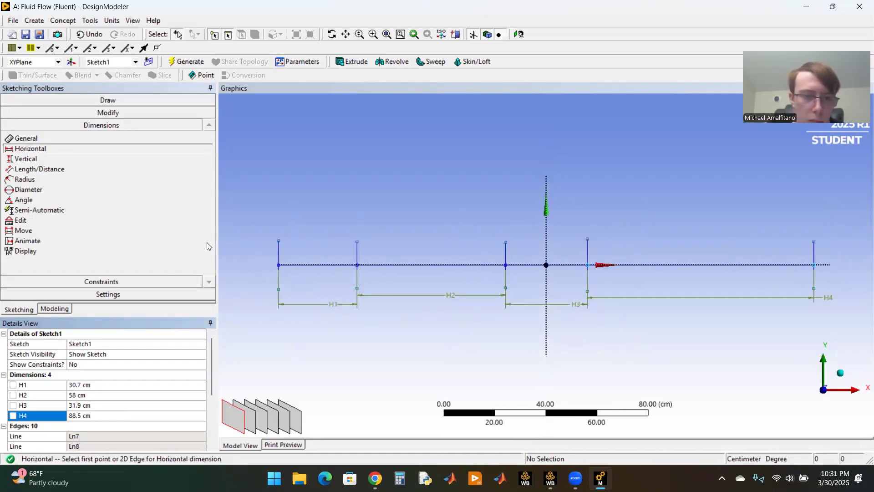
# Step: Add vertical dimensions to the first and second vertical lines, counted from the negative X end
pyautogui.click(63, 157)
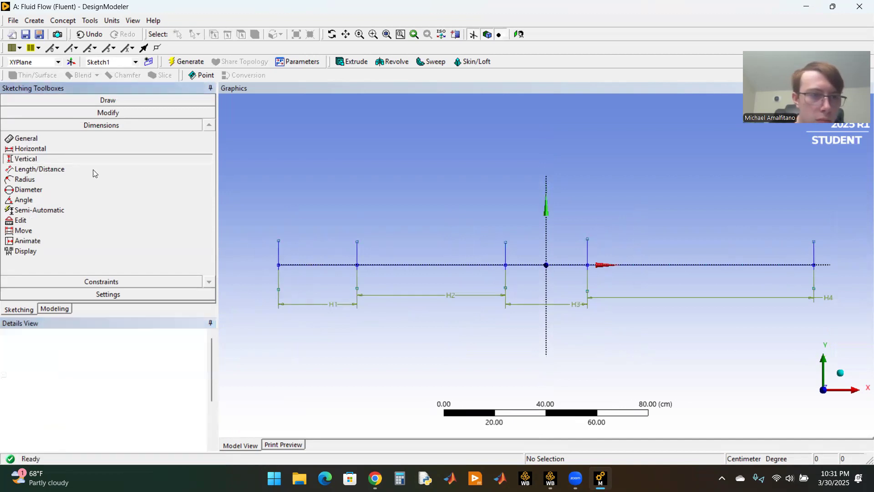
pyautogui.click(279, 241)
pyautogui.click(278, 289)
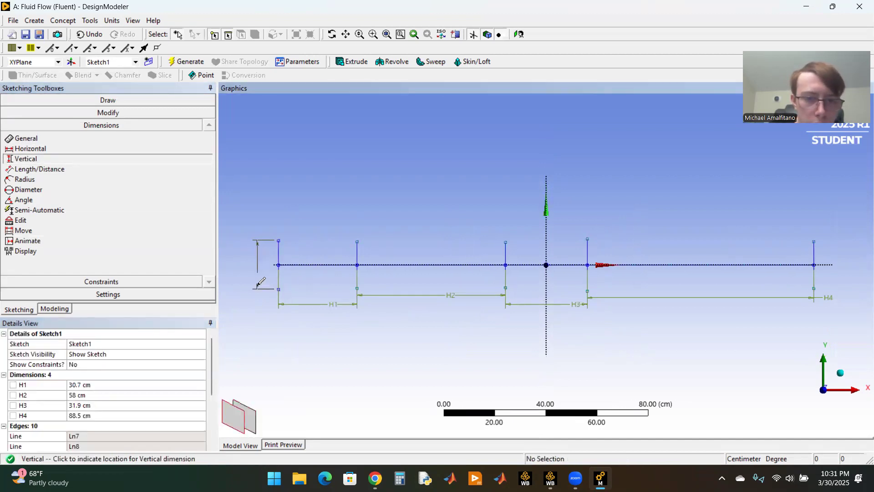
pyautogui.click(257, 276)
pyautogui.click(357, 241)
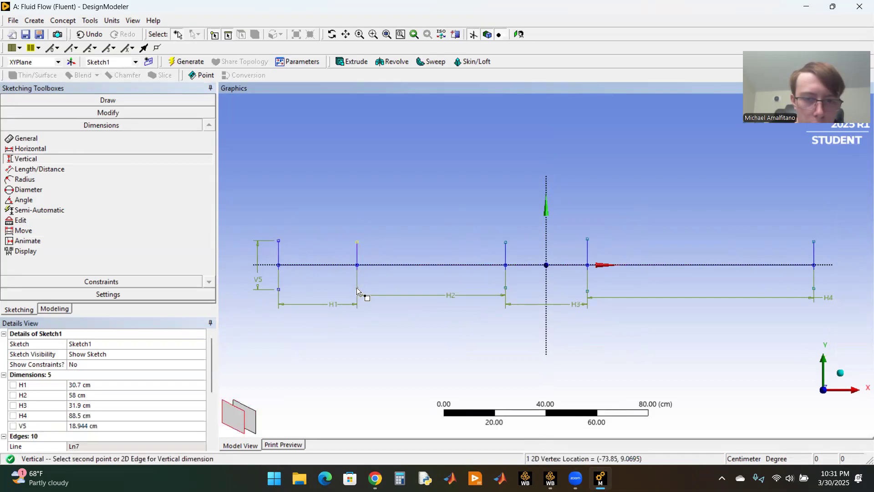
pyautogui.click(357, 288)
pyautogui.click(388, 278)
# Step: Add vertical dimensions to the third, fourth and fifth vertical lines
pyautogui.click(506, 242)
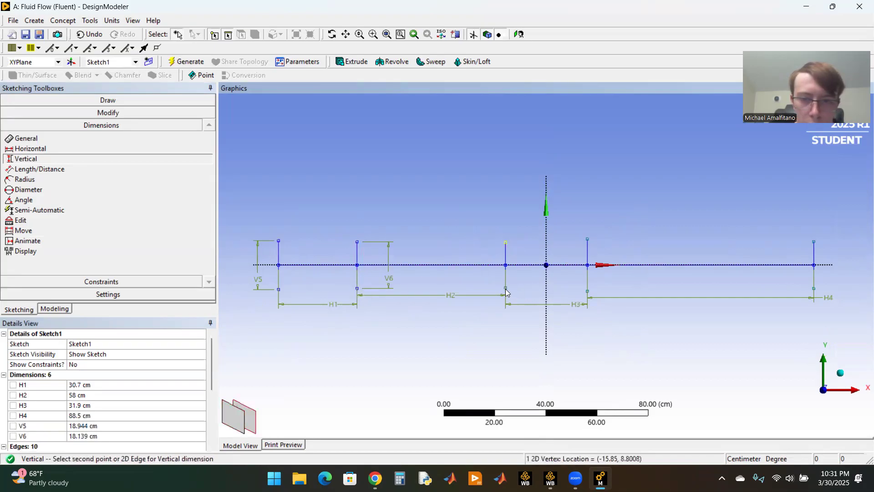
pyautogui.click(505, 287)
pyautogui.click(466, 296)
pyautogui.click(587, 240)
pyautogui.click(591, 293)
pyautogui.click(640, 283)
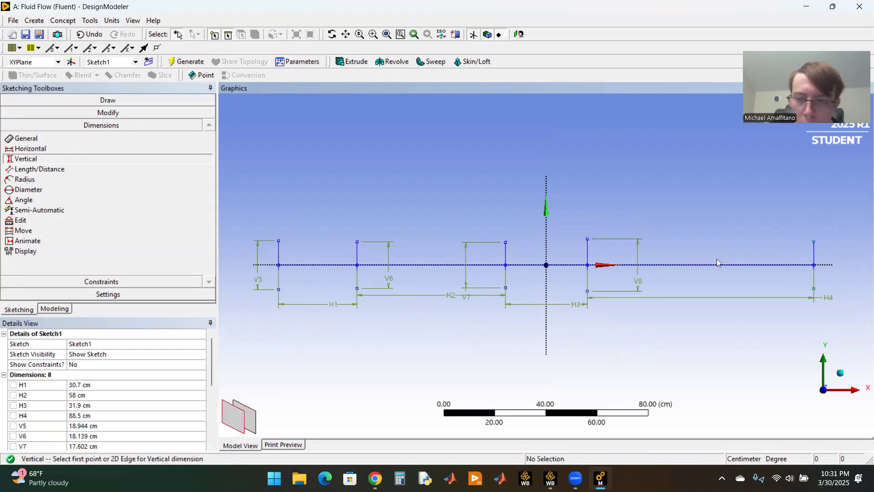
pyautogui.click(813, 242)
pyautogui.click(814, 289)
pyautogui.click(848, 288)
# Step: Set vertical dimensions V5 and V6 of the first two stations to 58 cm each
pyautogui.scroll(-2, 115, 380)
pyautogui.scroll(1, 114, 380)
pyautogui.click(91, 395)
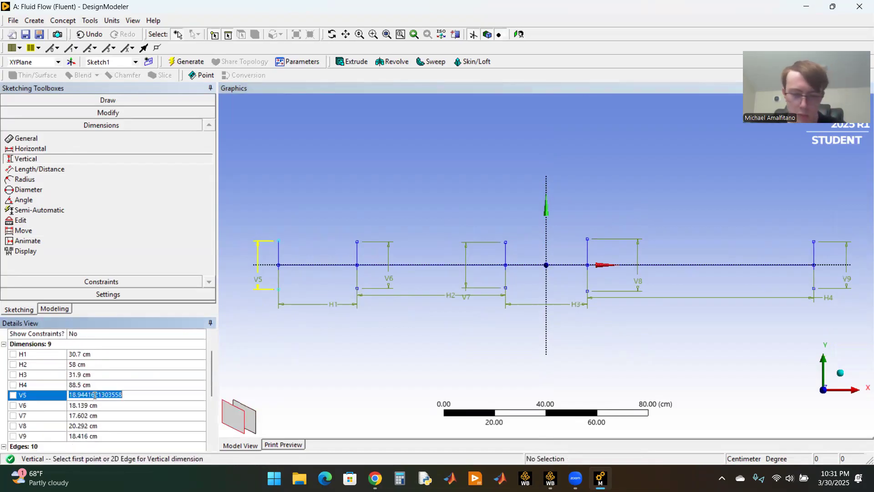
pyautogui.write('58')
pyautogui.press('Return')
pyautogui.click(127, 405)
pyautogui.write('58')
pyautogui.press('Return')
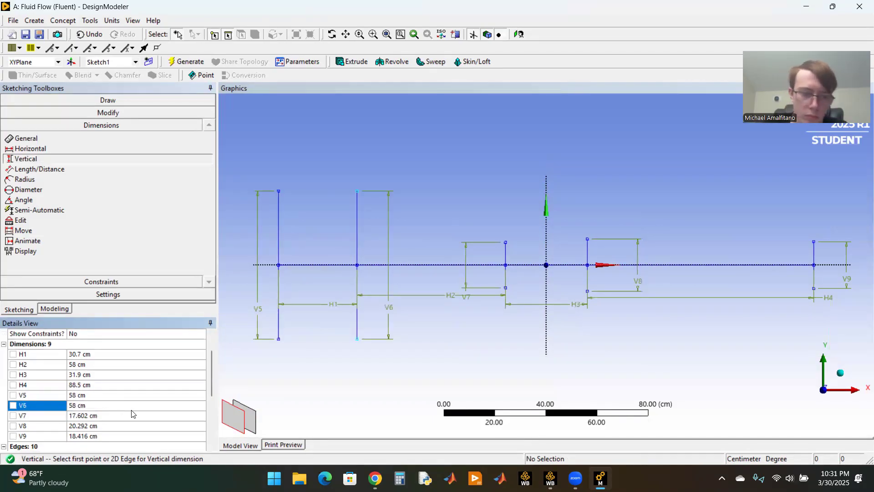
# Step: Set vertical dimensions V7 and V8 of the third and fourth stations to 16.7 cm each
pyautogui.click(132, 415)
pyautogui.write('16')
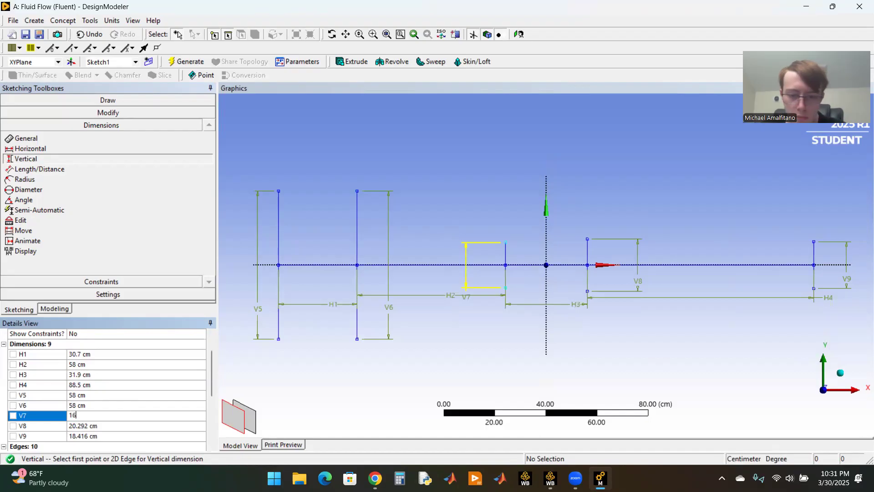
pyautogui.write('.7')
pyautogui.press('Return')
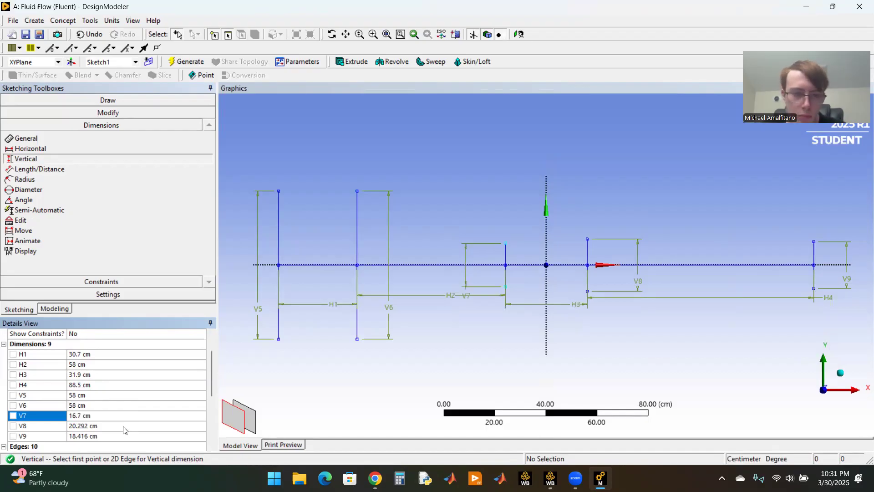
pyautogui.click(125, 427)
pyautogui.write('16.7')
pyautogui.press('Return')
# Step: Set vertical dimension V9 of the fifth station to 60 cm
pyautogui.click(114, 436)
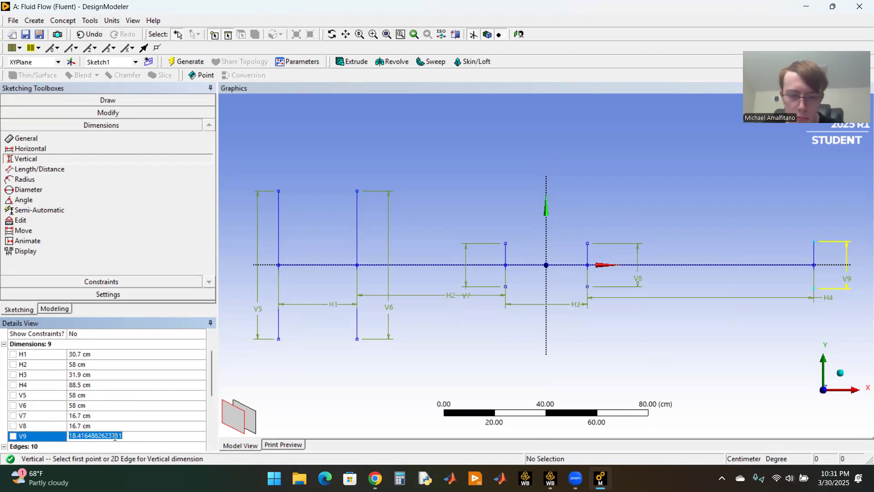
pyautogui.write('60')
pyautogui.press('Return')
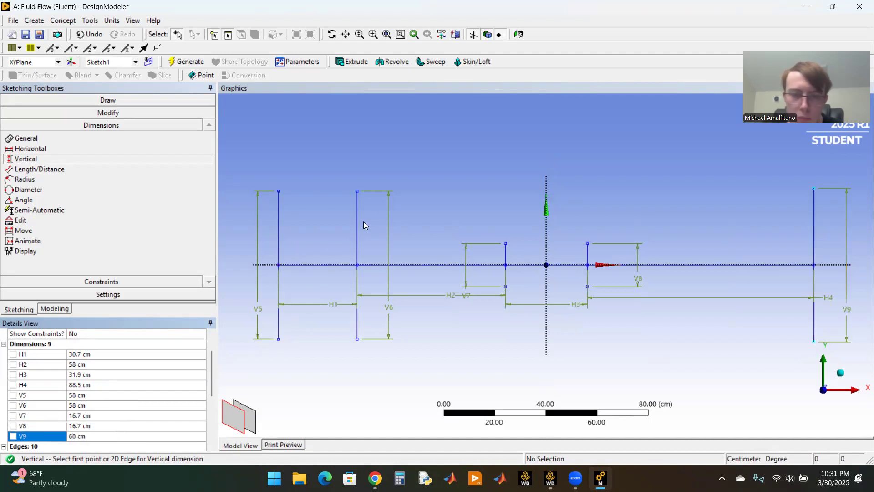
# Step: Draw horizontal lines joining the upper ends and the lower ends of the first two vertical lines
pyautogui.click(103, 101)
pyautogui.click(35, 113)
pyautogui.click(299, 197)
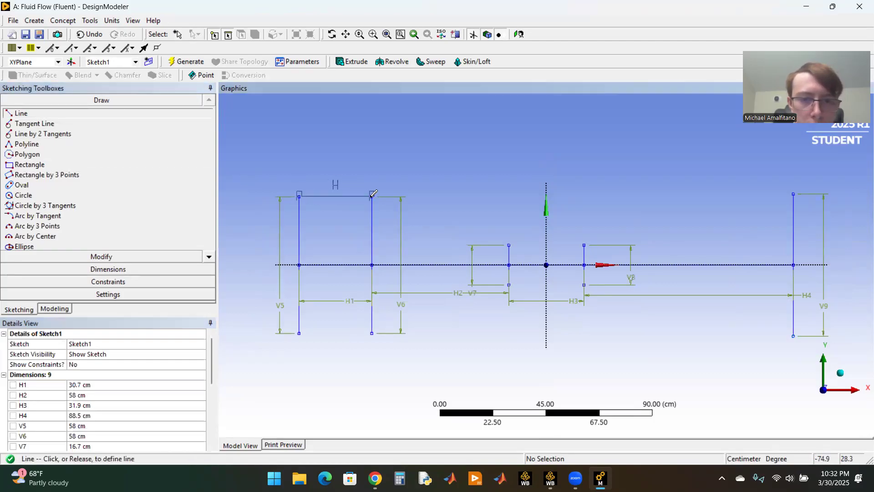
pyautogui.click(372, 197)
pyautogui.click(299, 333)
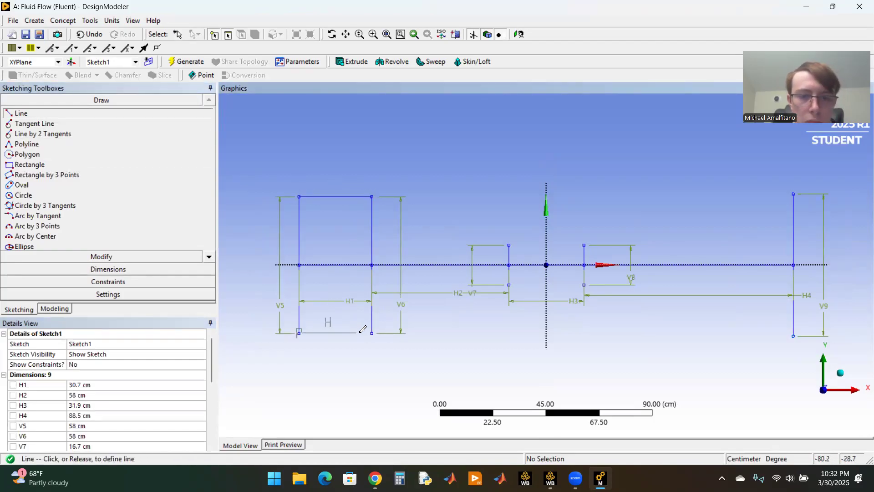
pyautogui.click(372, 333)
# Step: Draw converging lines from the second station's lower and upper ends to the matching ends of the third station
pyautogui.click(372, 333)
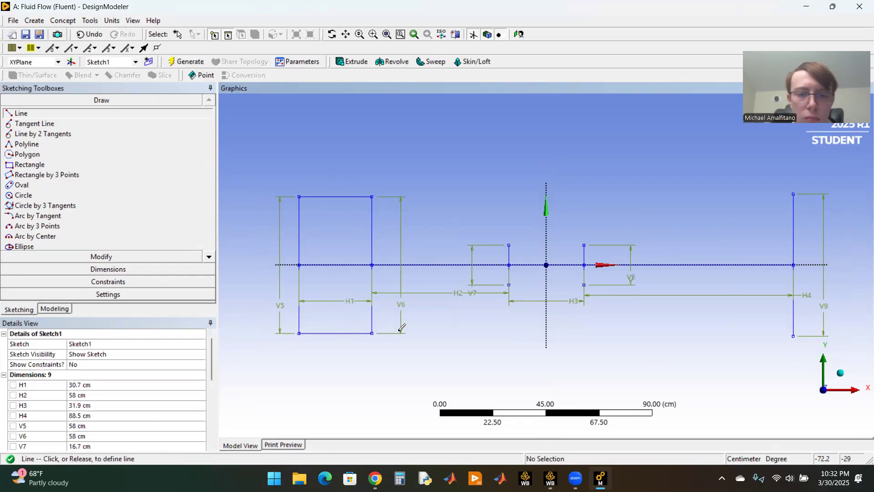
pyautogui.click(509, 285)
pyautogui.click(372, 197)
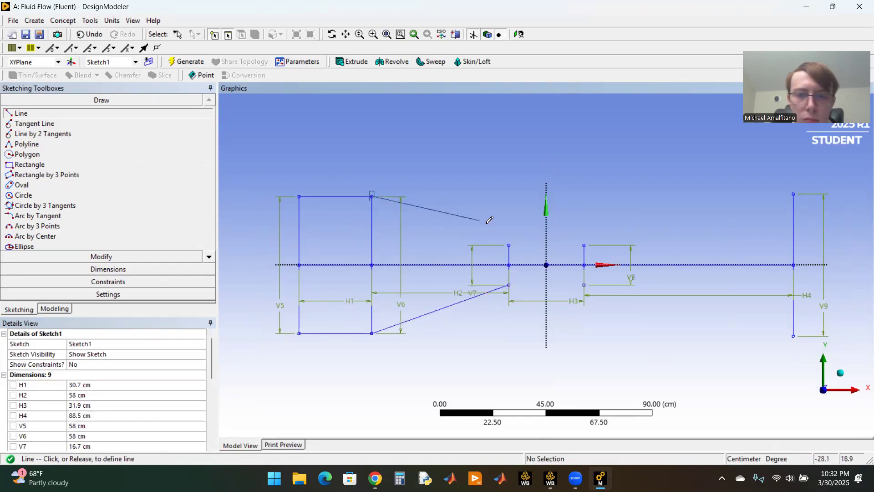
pyautogui.click(509, 245)
pyautogui.click(509, 243)
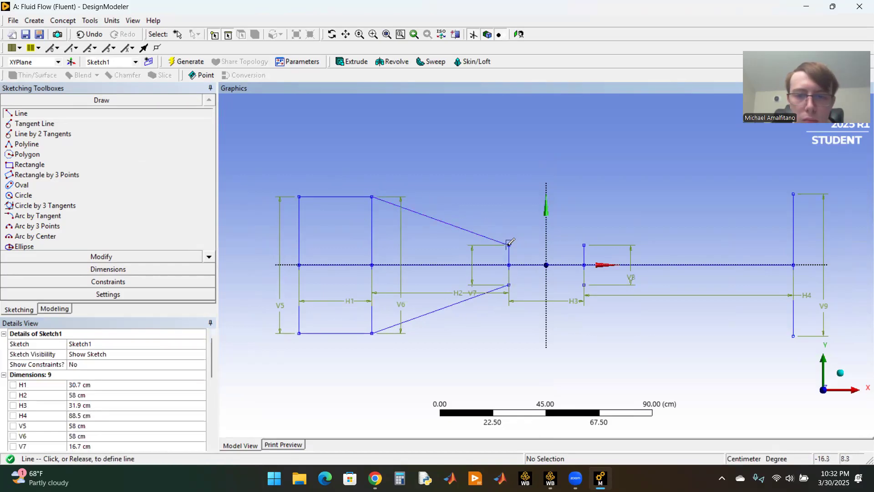
pyautogui.click(514, 206)
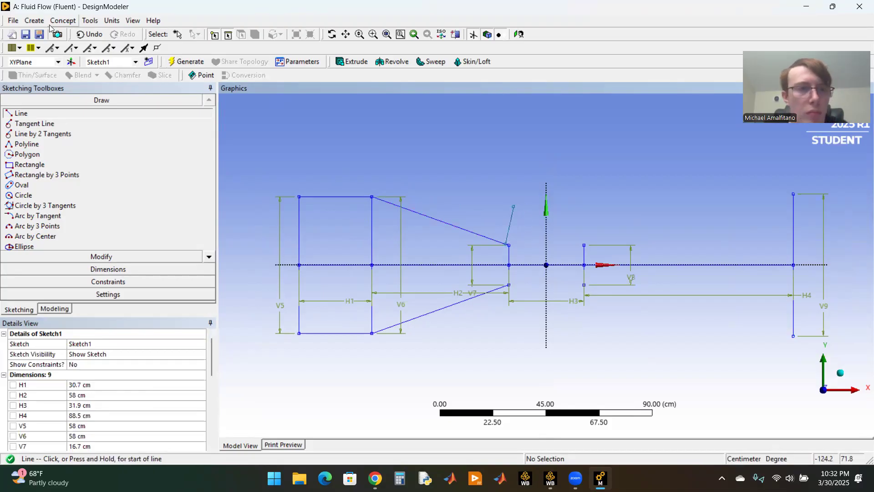
pyautogui.click(74, 34)
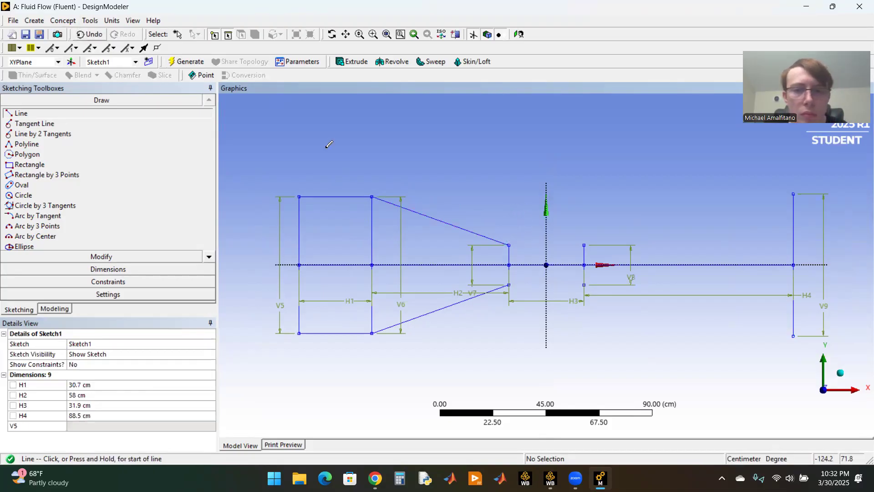
# Step: Draw horizontal lines joining the upper and lower ends of the third and fourth vertical lines
pyautogui.click(509, 244)
pyautogui.click(587, 242)
pyautogui.click(509, 284)
pyautogui.click(584, 285)
# Step: Draw two diverging lines from the fourth station's upper and lower ends, extending past the fifth vertical line
pyautogui.click(584, 245)
pyautogui.click(836, 219)
pyautogui.click(584, 285)
pyautogui.click(856, 310)
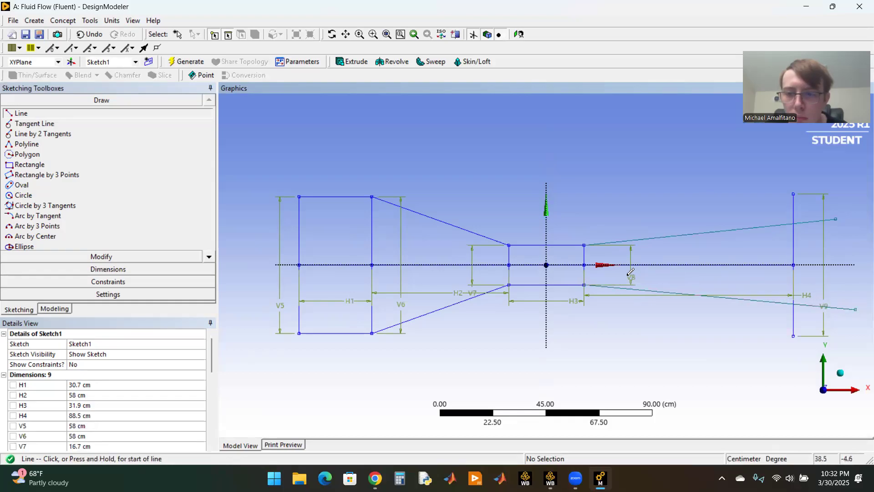
# Step: Draw short horizontal reference lines toward positive X from the fourth station's lower and upper ends
pyautogui.click(584, 285)
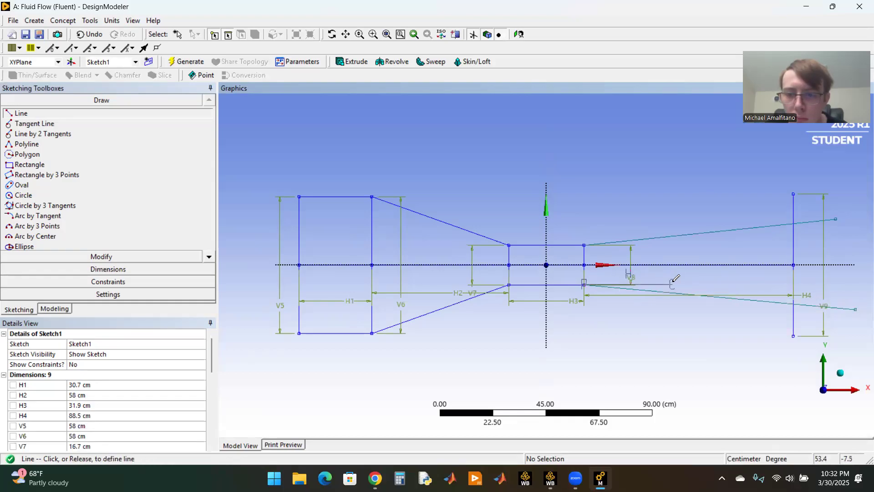
pyautogui.click(674, 285)
pyautogui.click(584, 245)
pyautogui.click(678, 245)
# Step: Add angle dimensions between each diverging line and its horizontal reference line, above and below the axis
pyautogui.click(108, 269)
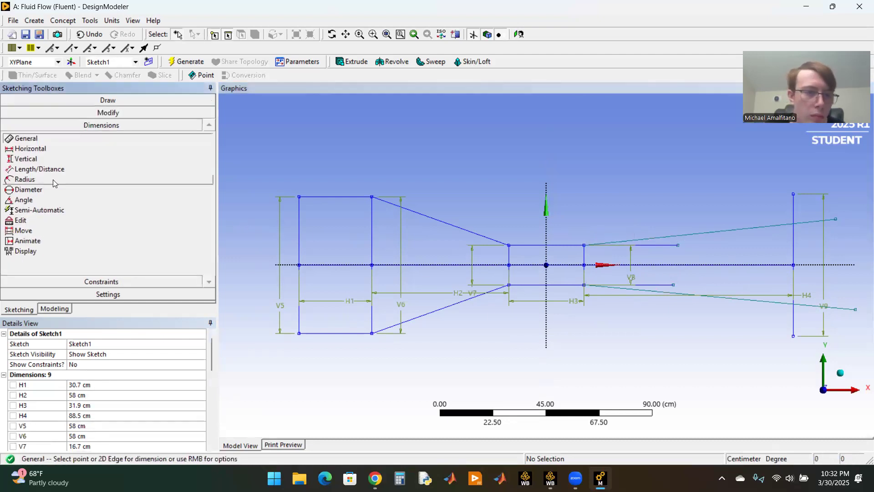
pyautogui.click(34, 202)
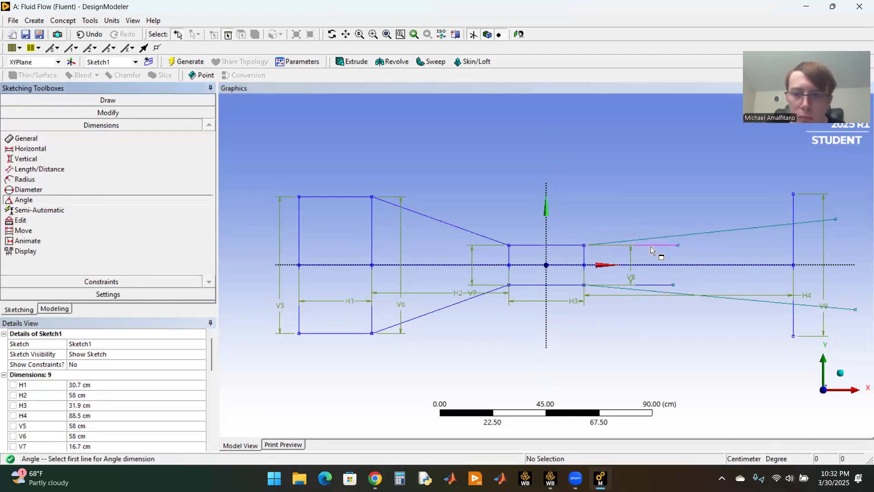
pyautogui.click(652, 247)
pyautogui.click(655, 239)
pyautogui.click(666, 221)
pyautogui.click(651, 291)
pyautogui.click(652, 285)
pyautogui.click(656, 304)
# Step: Set angle dimensions A10 and A11 of the diverging lines to 182.96° each
pyautogui.click(142, 385)
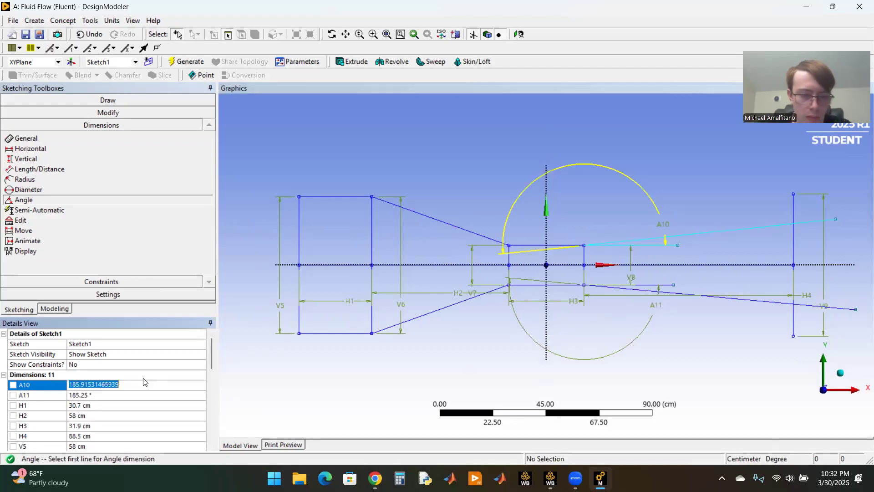
pyautogui.write('182.96')
pyautogui.press('Return')
pyautogui.click(131, 395)
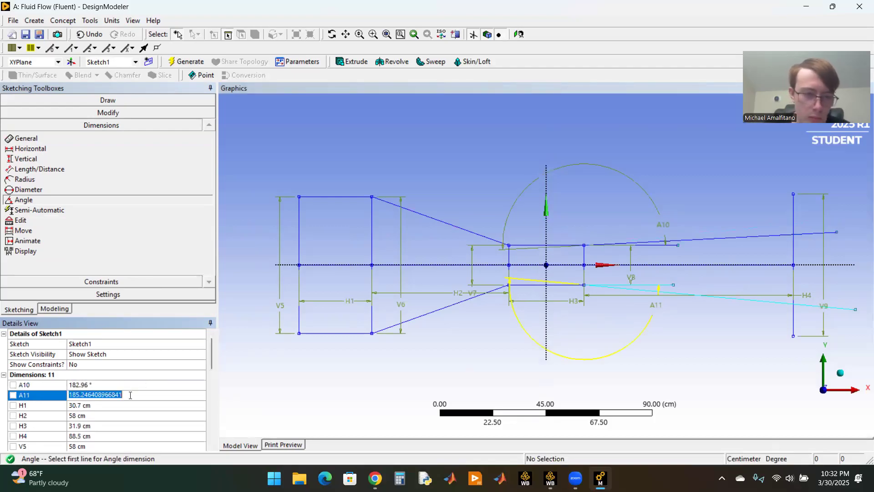
pyautogui.write('182.9')
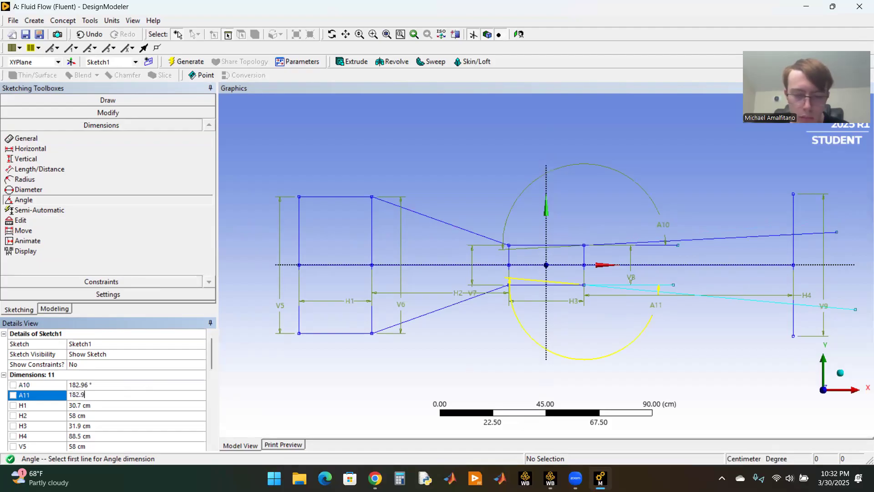
pyautogui.write('61')
pyautogui.press('Return')
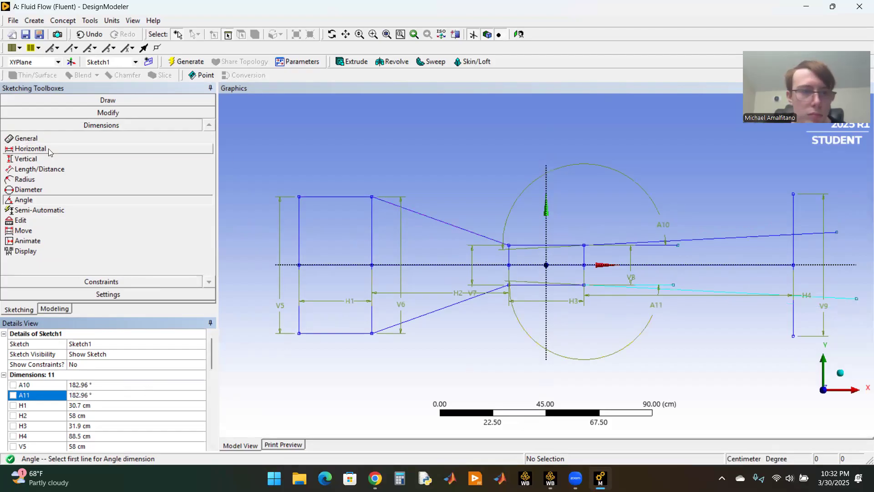
# Step: Trim away the vertical lines at the second and third stations and the centreline segments up to the fourth station
pyautogui.click(101, 114)
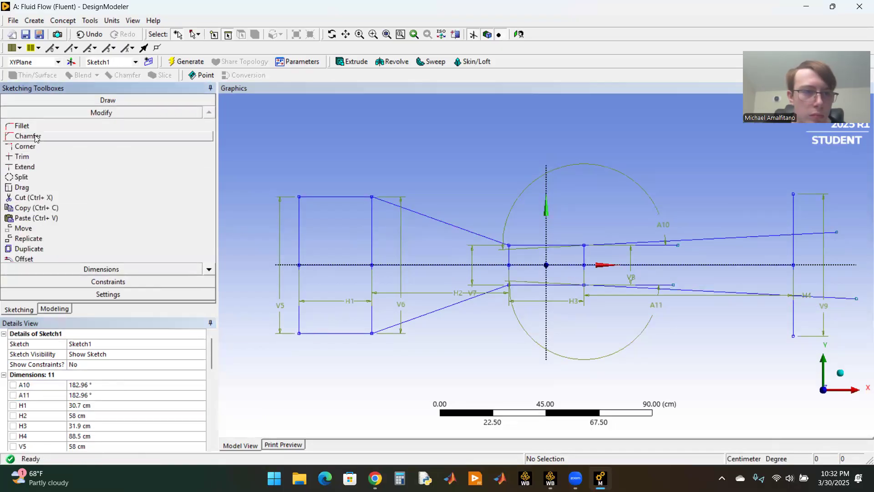
pyautogui.click(46, 156)
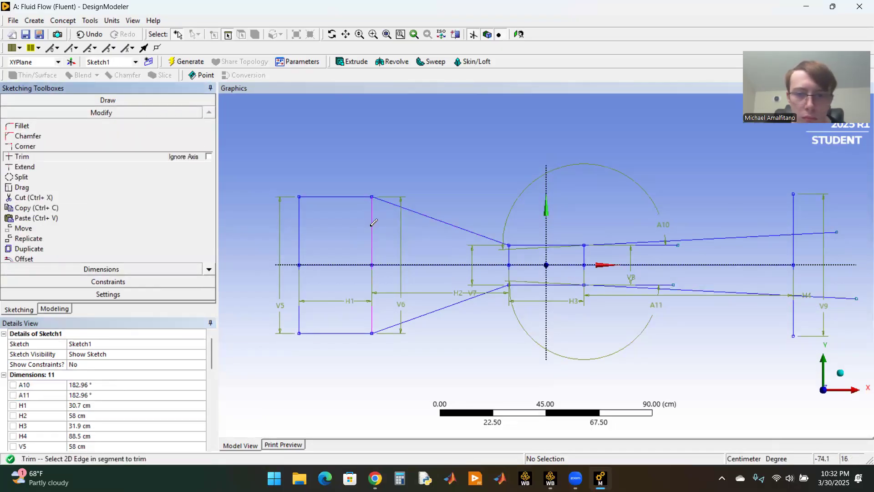
pyautogui.click(372, 273)
pyautogui.click(371, 265)
pyautogui.click(515, 265)
pyautogui.click(509, 260)
pyautogui.click(509, 271)
pyautogui.click(555, 264)
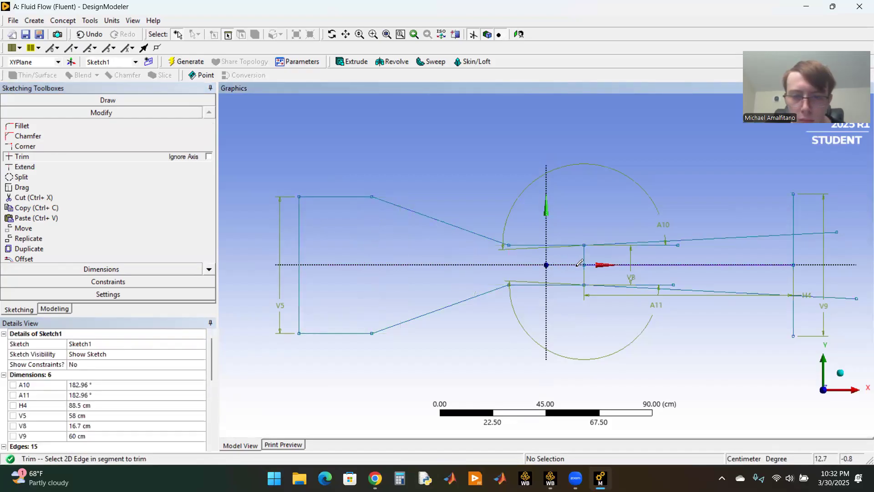
# Step: Trim away the fourth station's vertical line and the two short horizontal reference lines above and below the axis
pyautogui.click(584, 261)
pyautogui.click(583, 272)
pyautogui.click(524, 279)
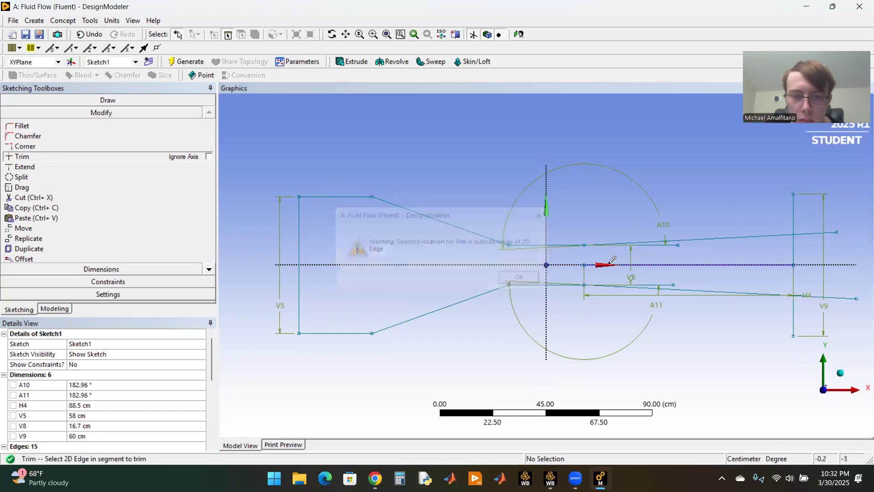
pyautogui.scroll(2, 592, 269)
pyautogui.click(637, 263)
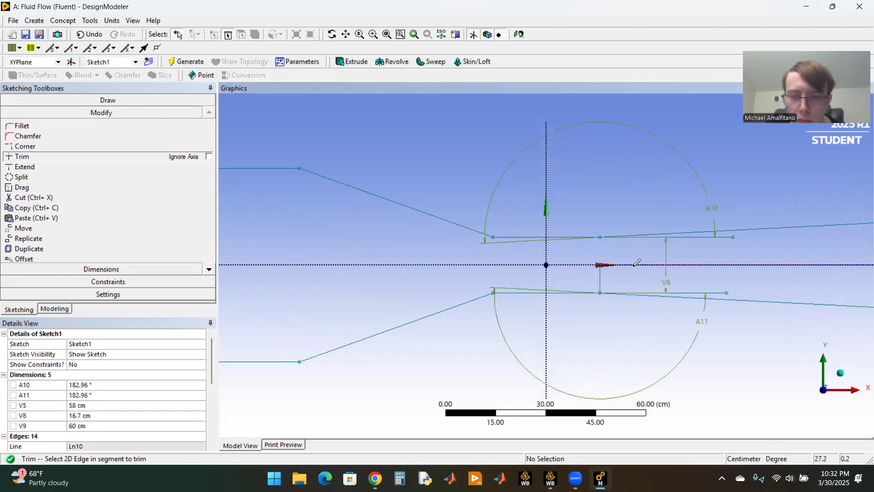
pyautogui.click(602, 274)
pyautogui.click(707, 290)
pyautogui.click(725, 240)
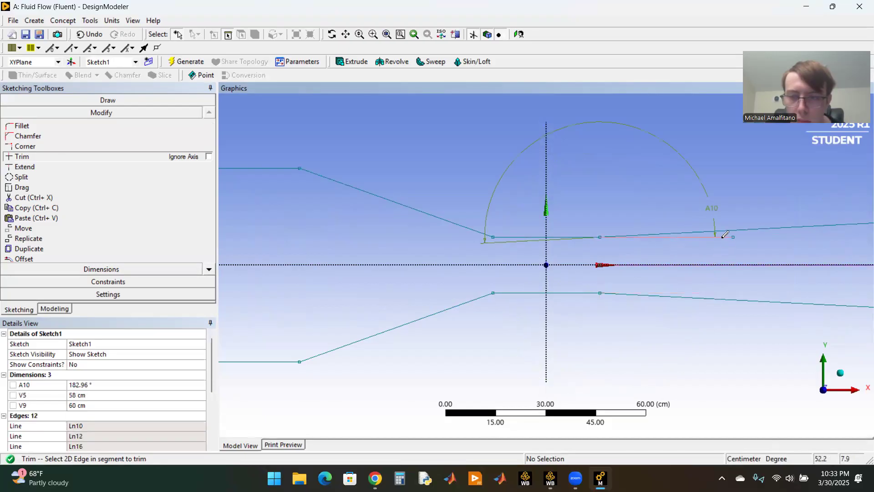
# Step: Trim the fifth vertical line and both diverging lines back to their intersections, and delete dimension V9
pyautogui.scroll(-2, 722, 258)
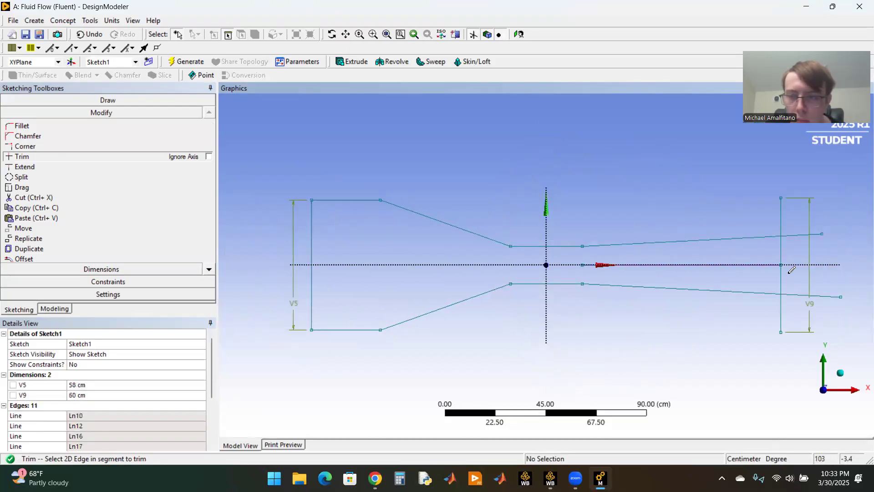
pyautogui.click(823, 236)
pyautogui.press('Return')
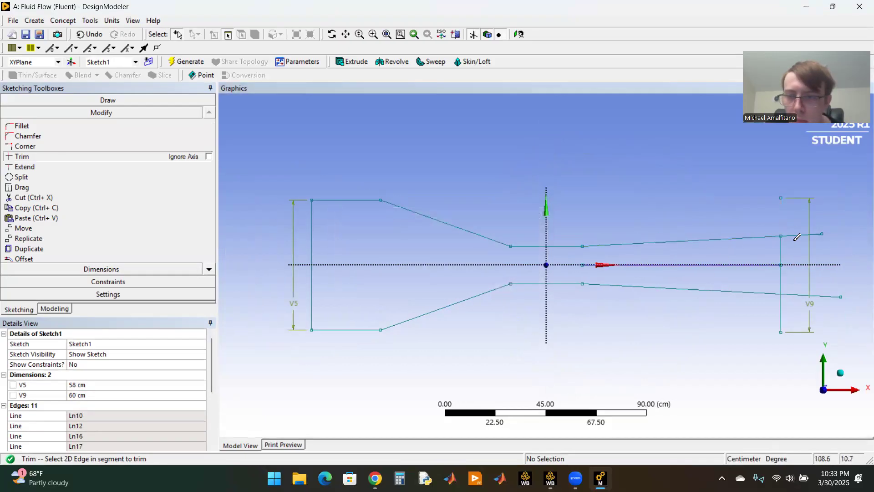
pyautogui.click(804, 235)
pyautogui.click(822, 296)
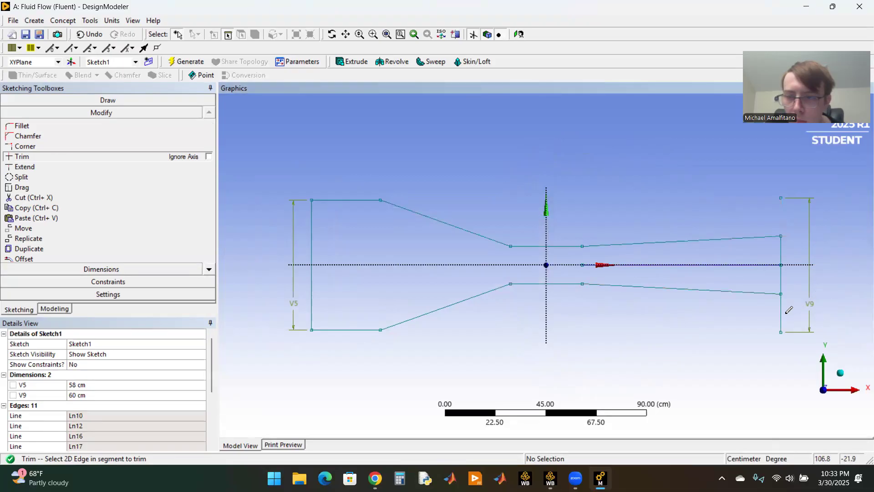
pyautogui.click(43, 394)
pyautogui.press('Delete')
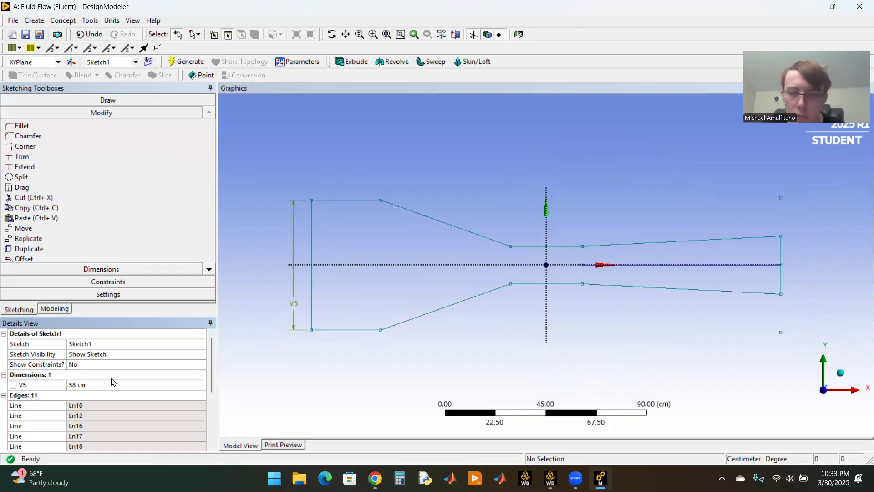
# Step: Draw a rectangle about 17.6 cm by 2.7 cm straddling the X axis at the downstream end of the throat
pyautogui.scroll(2, 603, 337)
pyautogui.scroll(3, 526, 336)
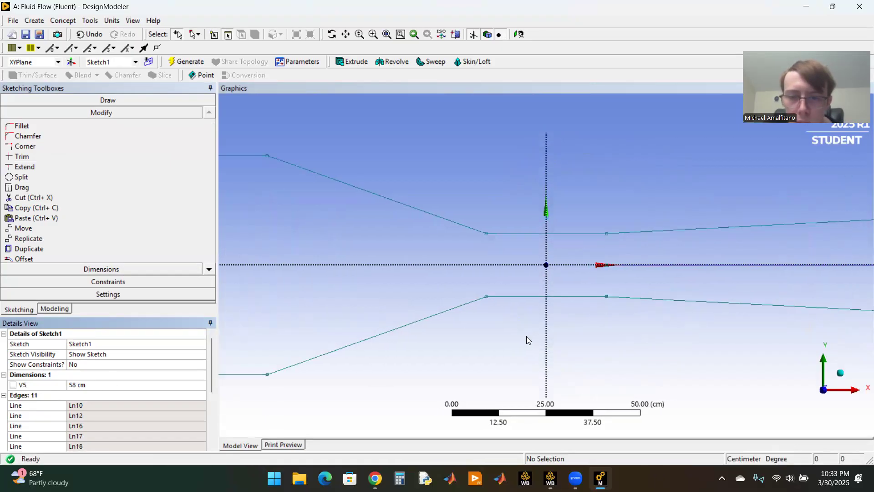
pyautogui.scroll(3, 521, 251)
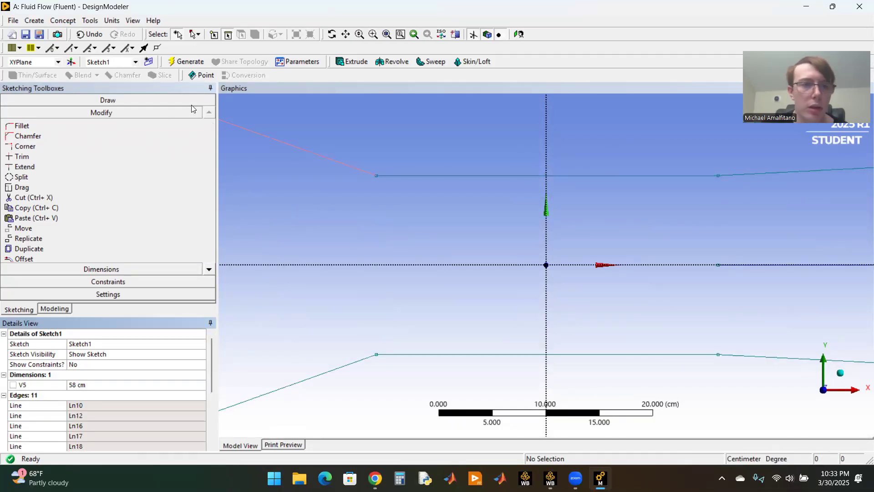
pyautogui.click(100, 100)
pyautogui.click(44, 113)
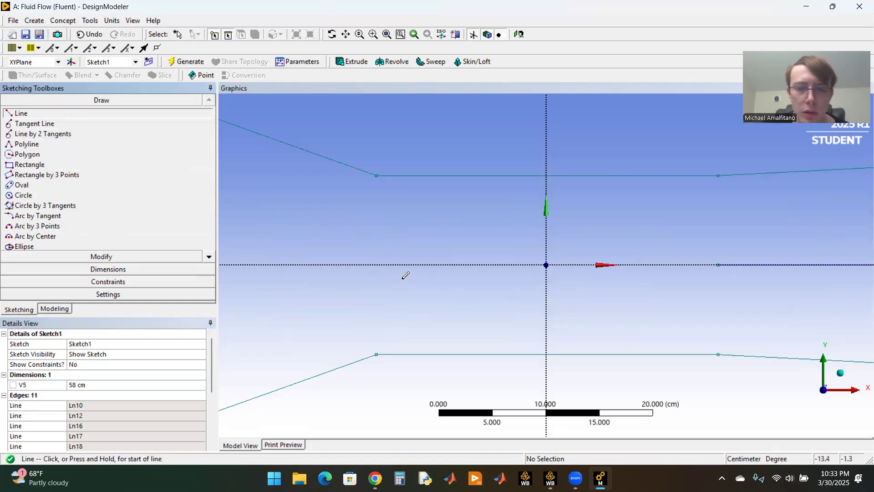
pyautogui.click(30, 164)
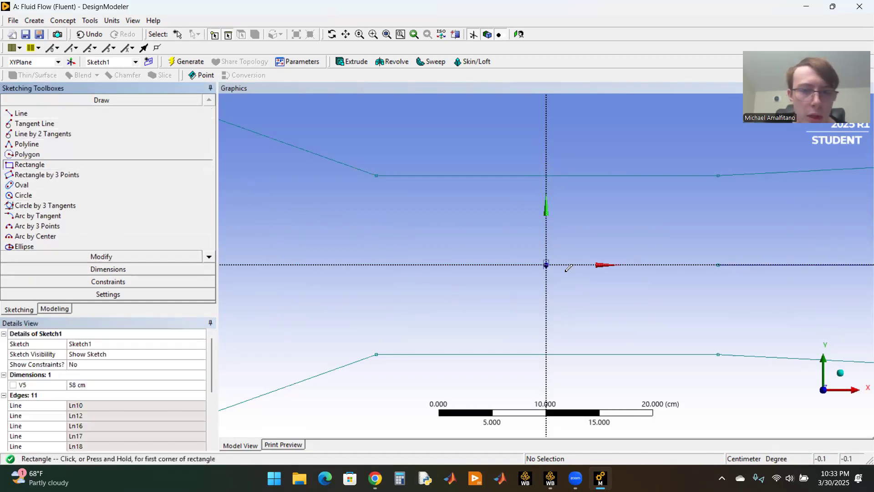
pyautogui.click(627, 250)
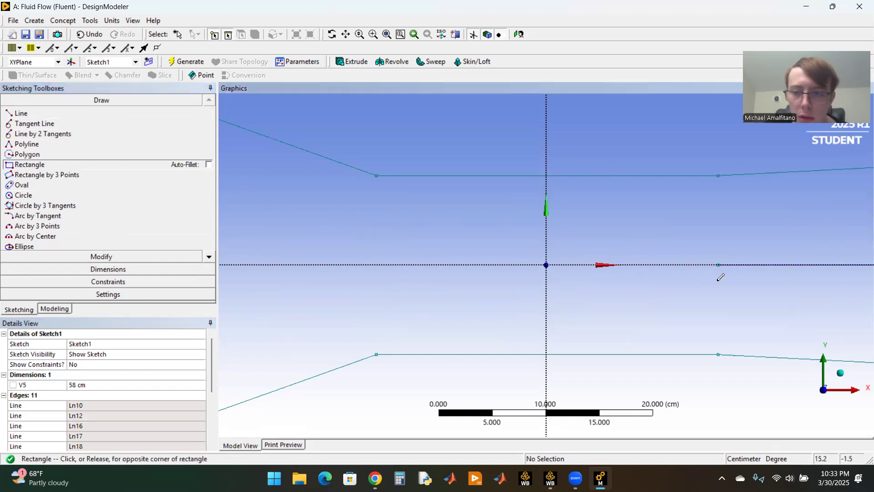
pyautogui.click(815, 279)
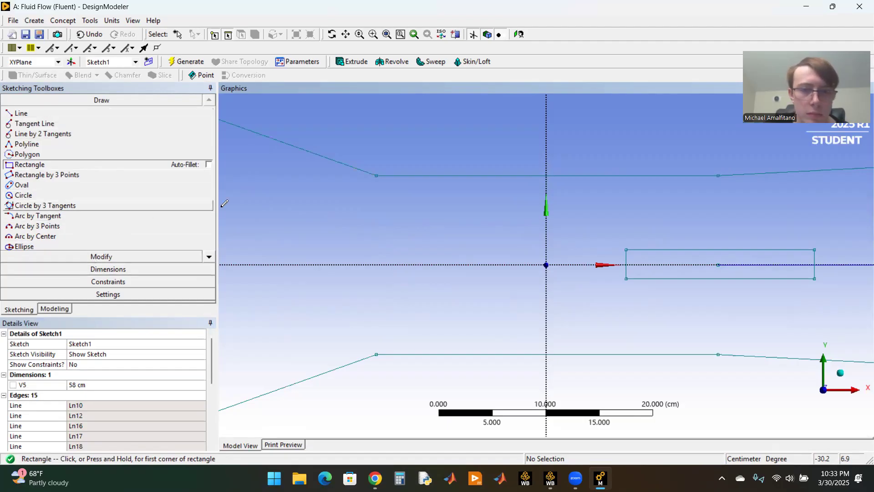
pyautogui.click(376, 174)
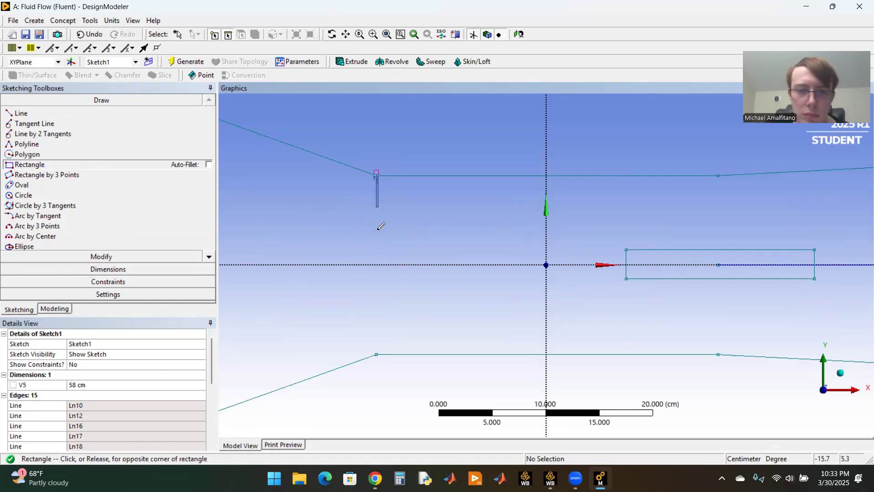
pyautogui.click(389, 285)
pyautogui.click(87, 35)
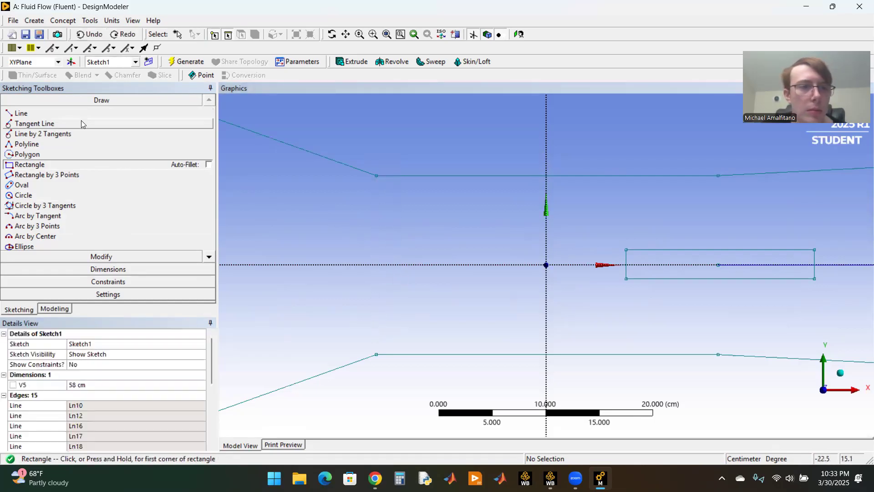
# Step: Draw a vertical line joining the upper and lower corners at the throat's upstream end
pyautogui.click(54, 113)
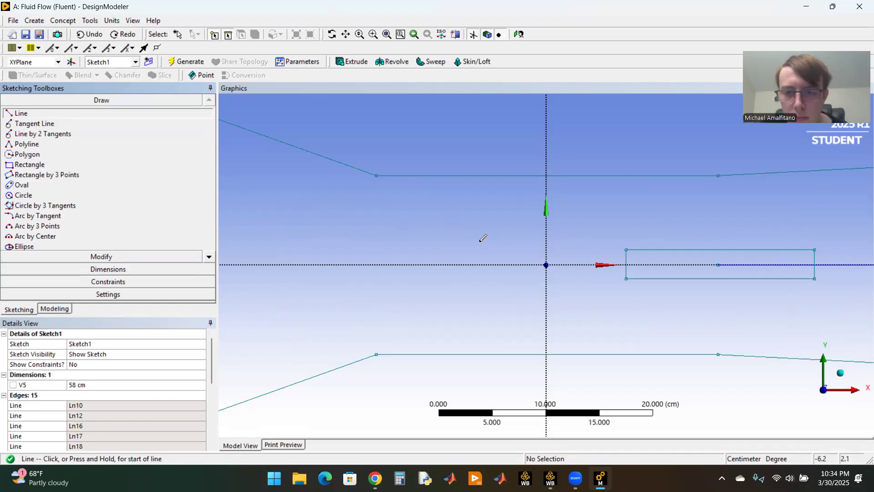
pyautogui.click(376, 174)
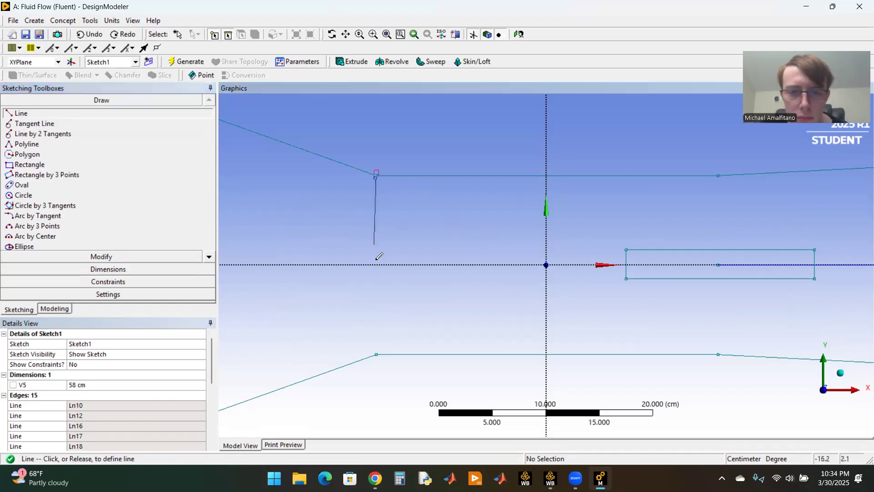
pyautogui.click(376, 354)
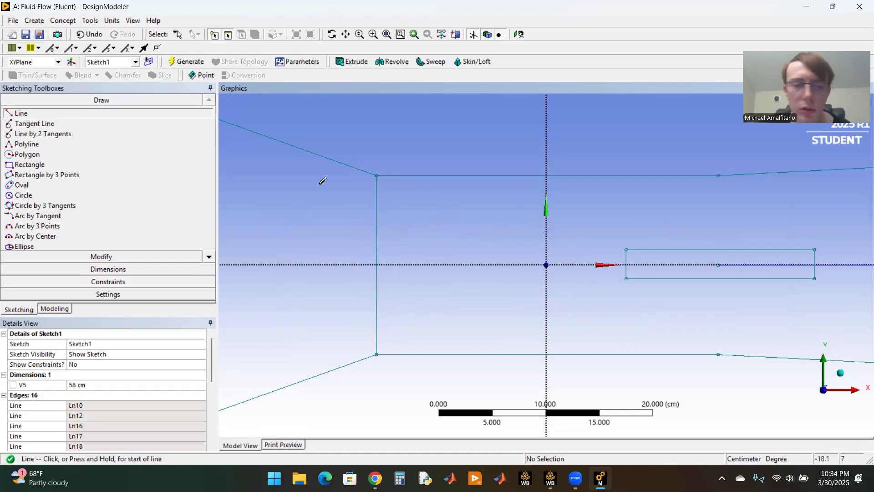
# Step: Add a horizontal dimension to the rectangle's length and a vertical dimension to its height
pyautogui.click(114, 269)
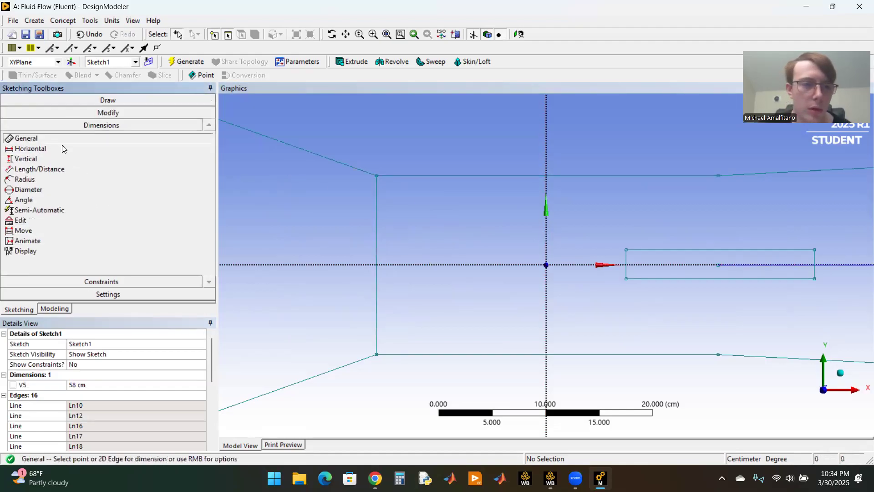
pyautogui.click(62, 148)
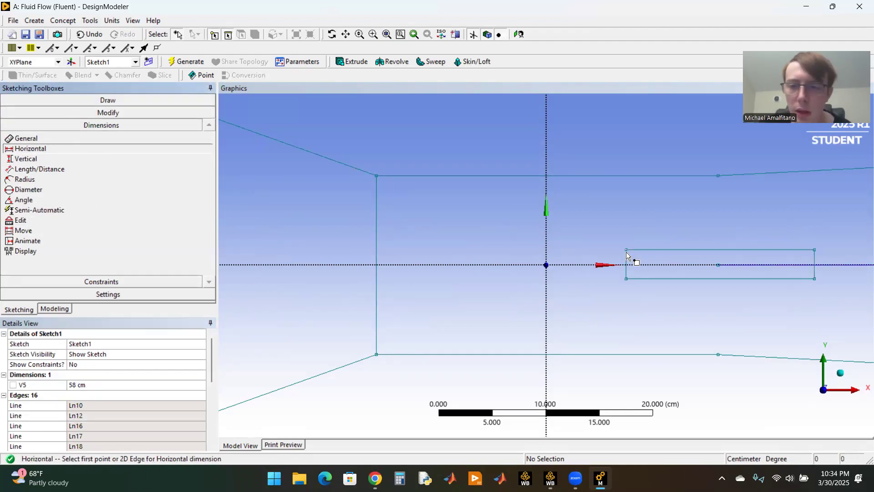
pyautogui.click(627, 251)
pyautogui.click(814, 251)
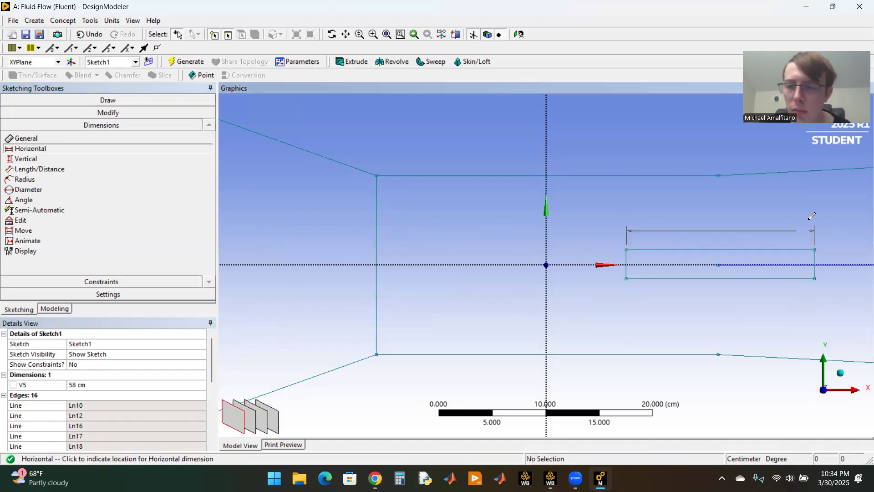
pyautogui.click(803, 220)
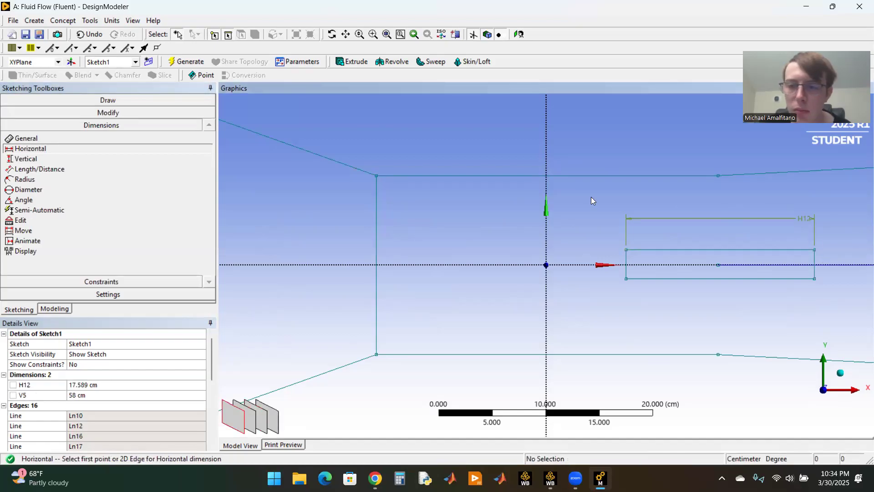
pyautogui.click(112, 159)
pyautogui.click(626, 250)
pyautogui.click(626, 278)
pyautogui.click(597, 274)
# Step: Set the rectangle's length H12 to 23 cm and its height V13 to 0.26 cm
pyautogui.click(143, 385)
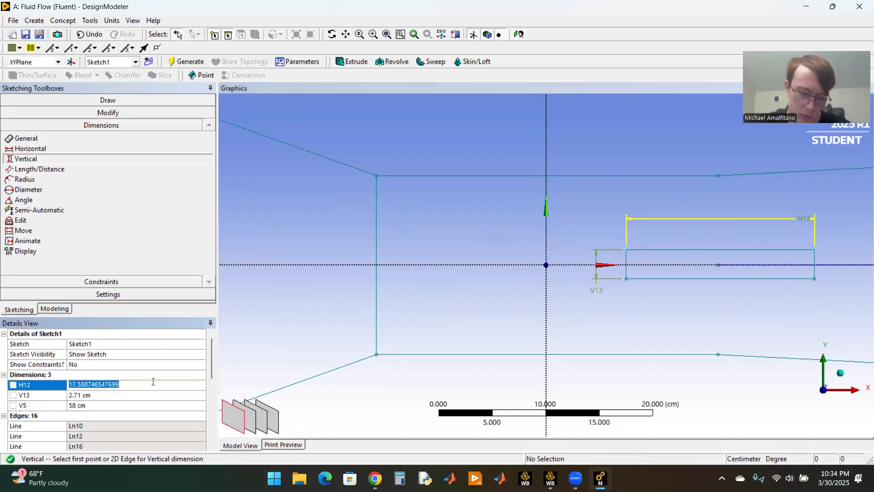
pyautogui.write('23')
pyautogui.press('Return')
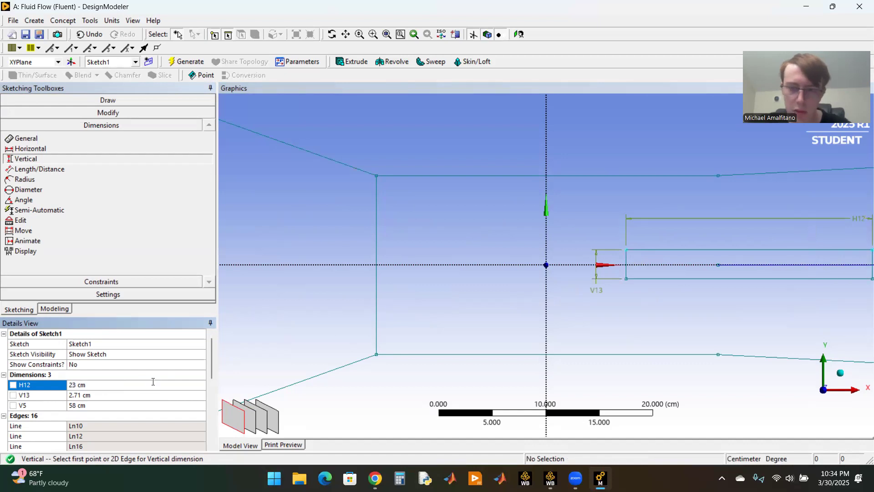
pyautogui.click(129, 395)
pyautogui.write('0.')
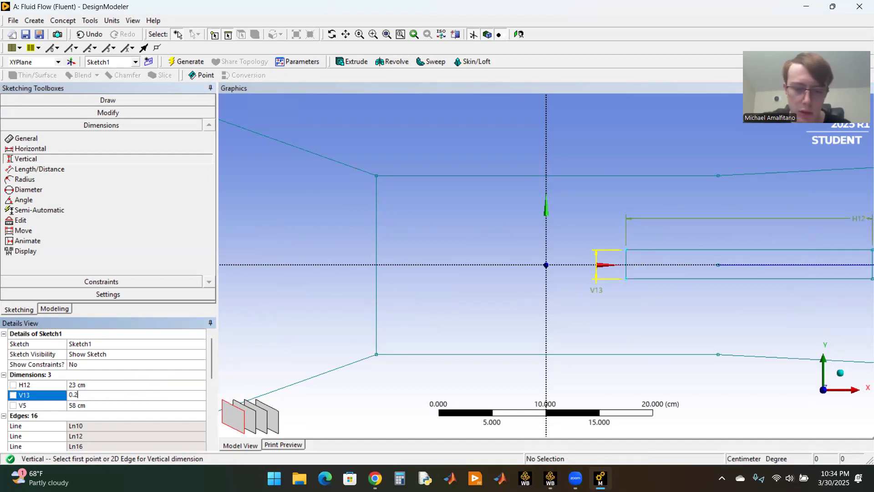
pyautogui.write('26')
pyautogui.press('Return')
# Step: Trim away the remaining centreline segment running through the diverging section along the X axis
pyautogui.scroll(-5, 546, 291)
pyautogui.scroll(-2, 774, 290)
pyautogui.scroll(2, 774, 290)
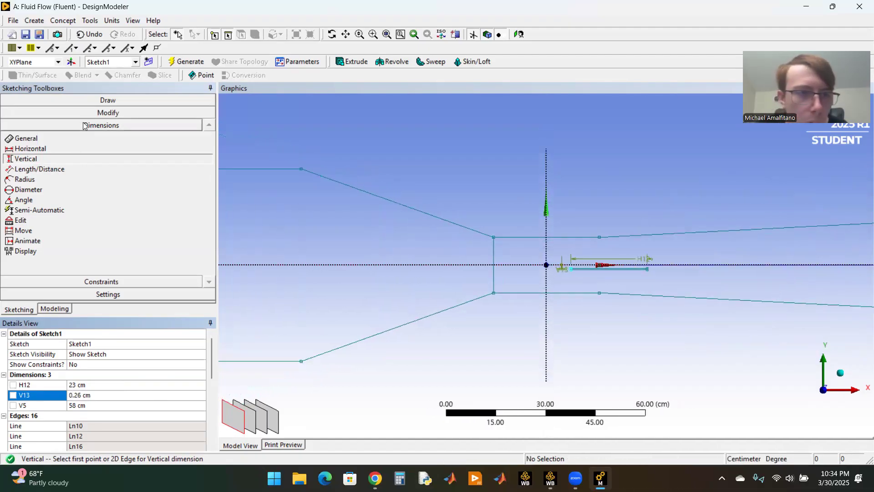
pyautogui.click(68, 112)
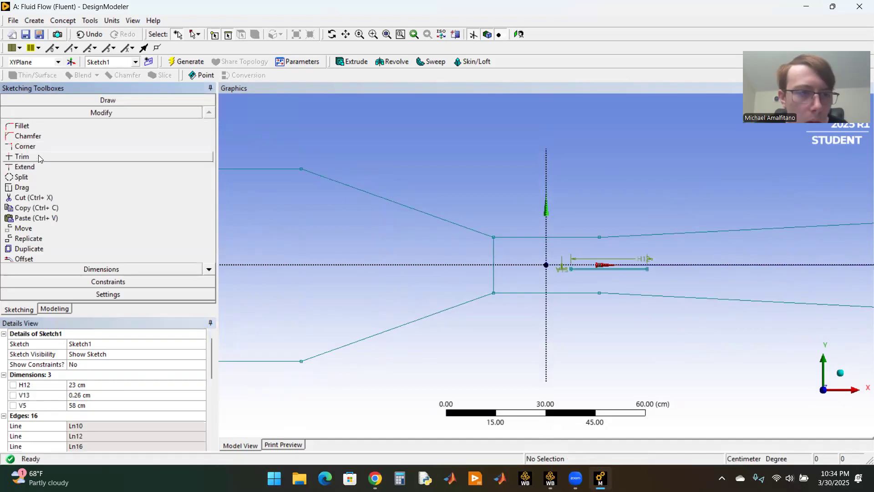
pyautogui.click(39, 157)
pyautogui.click(807, 263)
pyautogui.scroll(-1, 774, 271)
pyautogui.scroll(5, 631, 261)
pyautogui.scroll(1, 629, 264)
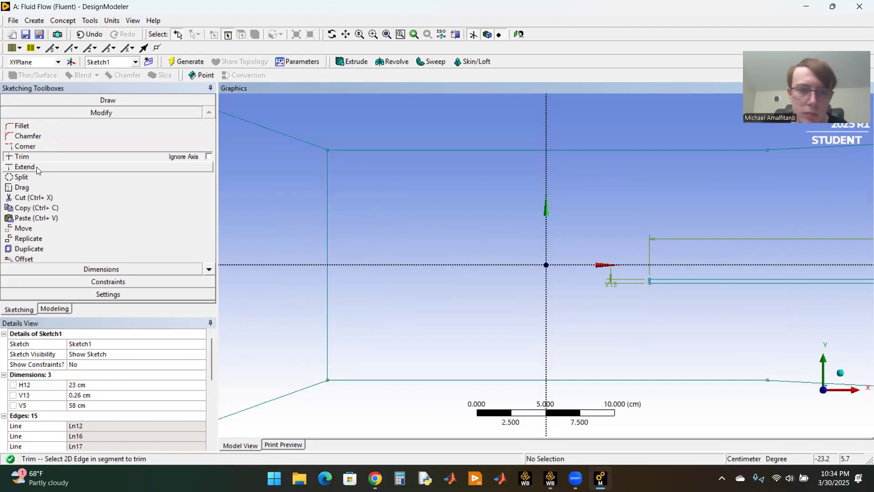
pyautogui.click(81, 98)
pyautogui.click(21, 113)
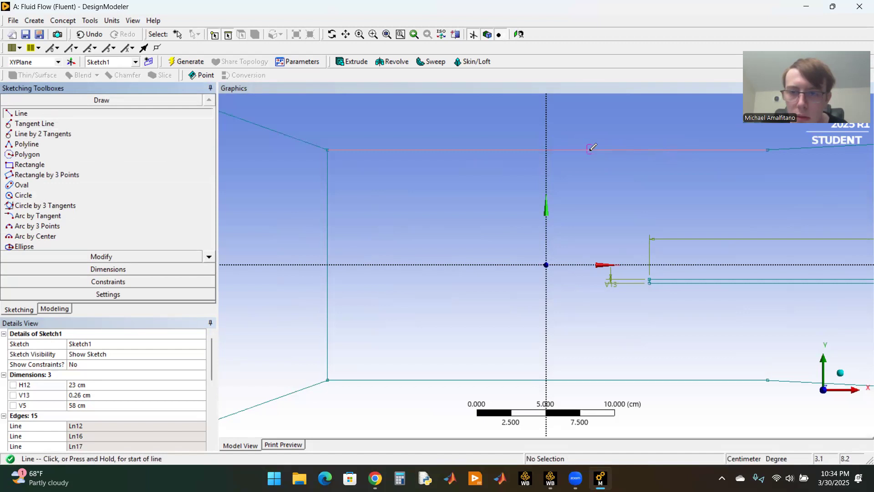
pyautogui.click(328, 250)
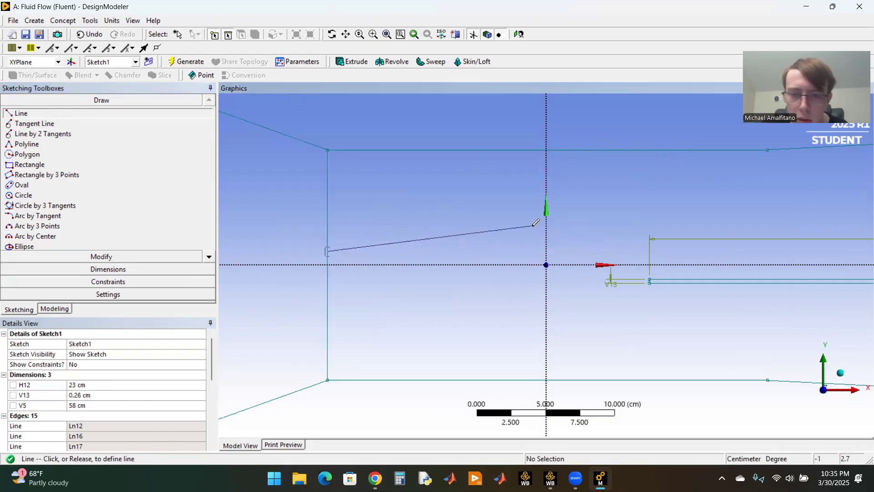
pyautogui.click(520, 242)
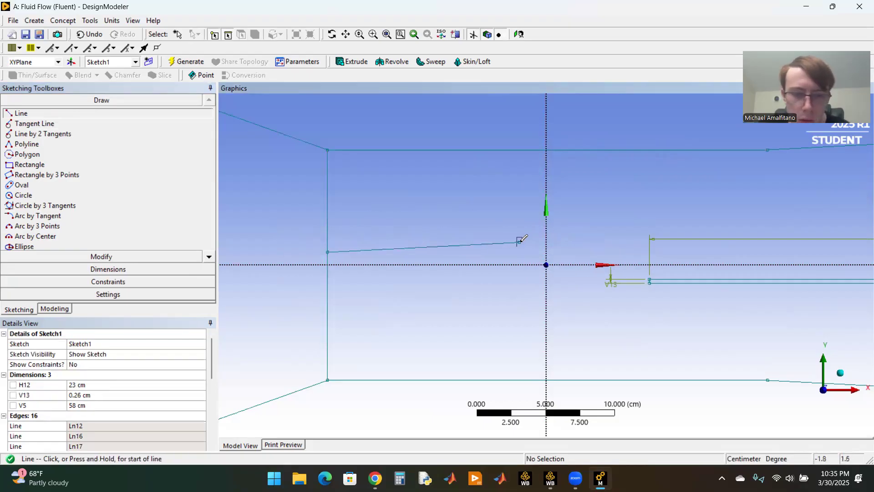
pyautogui.hotkey('ctrl', 'z')
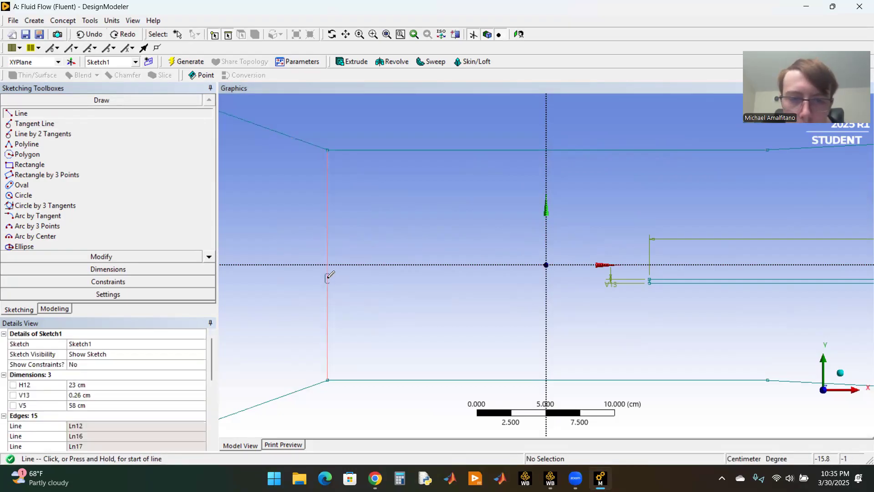
# Step: Draw a horizontal line about 23.3 cm long from the throat's upstream vertical line to the plate's upper upstream corner
pyautogui.click(327, 278)
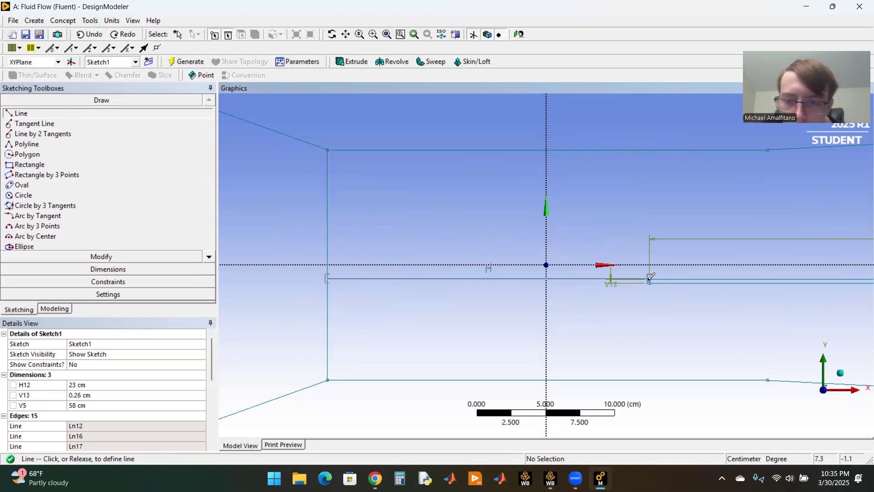
pyautogui.click(649, 278)
pyautogui.scroll(2, 630, 306)
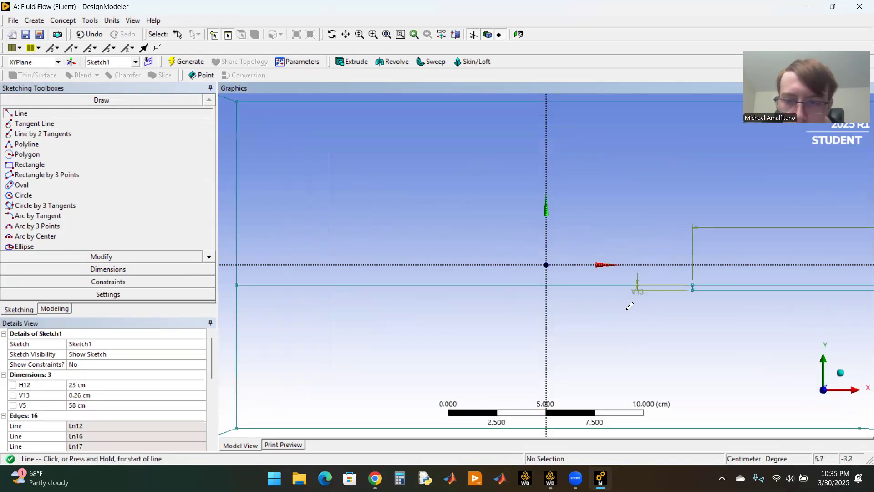
pyautogui.scroll(-2, 630, 306)
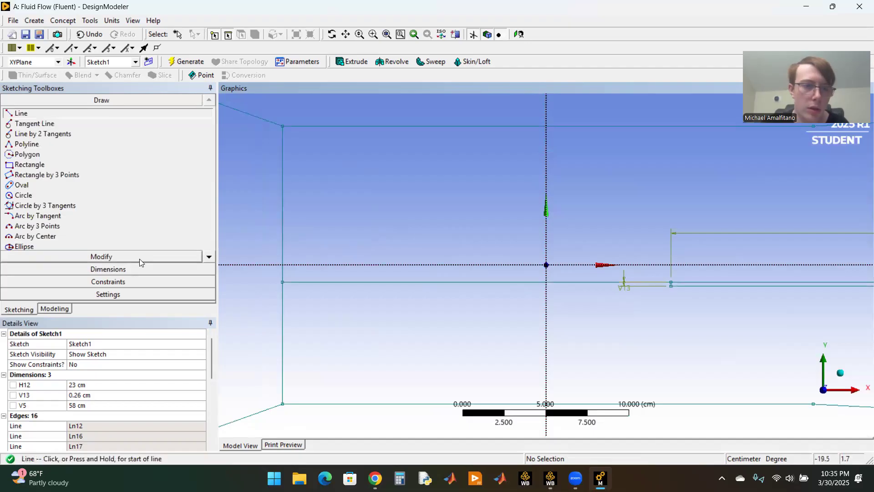
# Step: Add a horizontal dimension between the ends of the new connecting line and set it to 4.45 cm
pyautogui.click(134, 269)
pyautogui.click(62, 149)
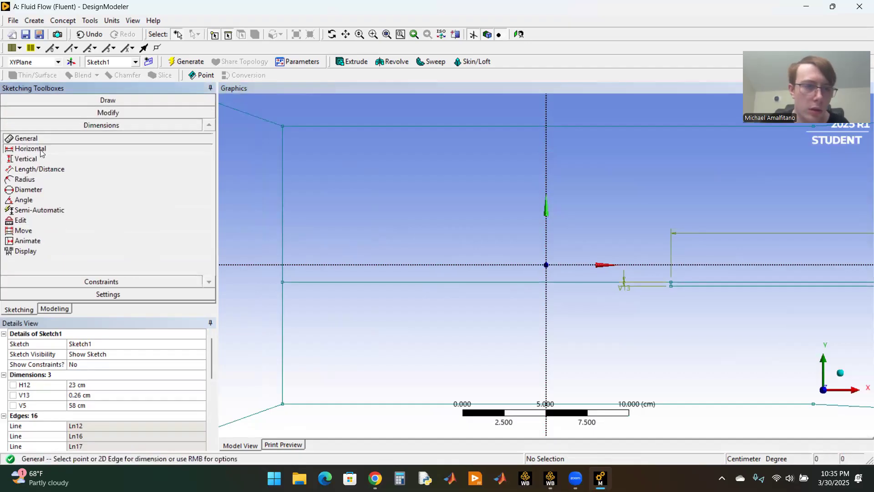
pyautogui.click(283, 282)
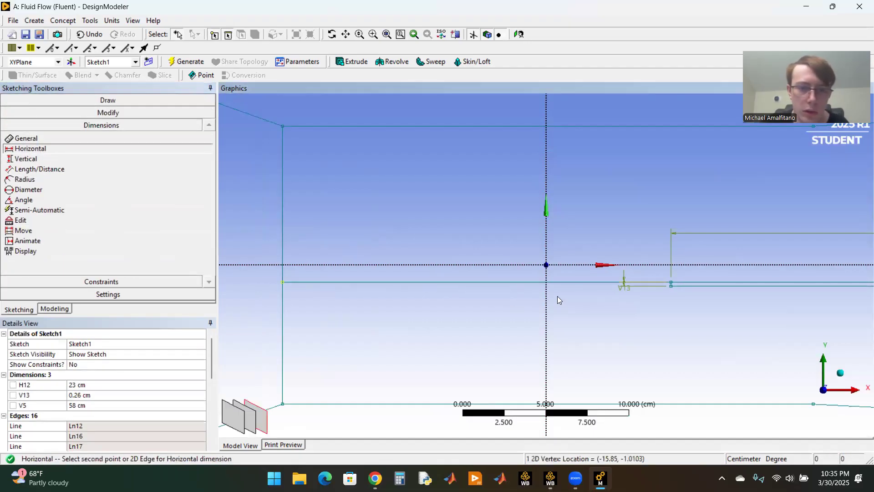
pyautogui.click(670, 283)
pyautogui.click(550, 328)
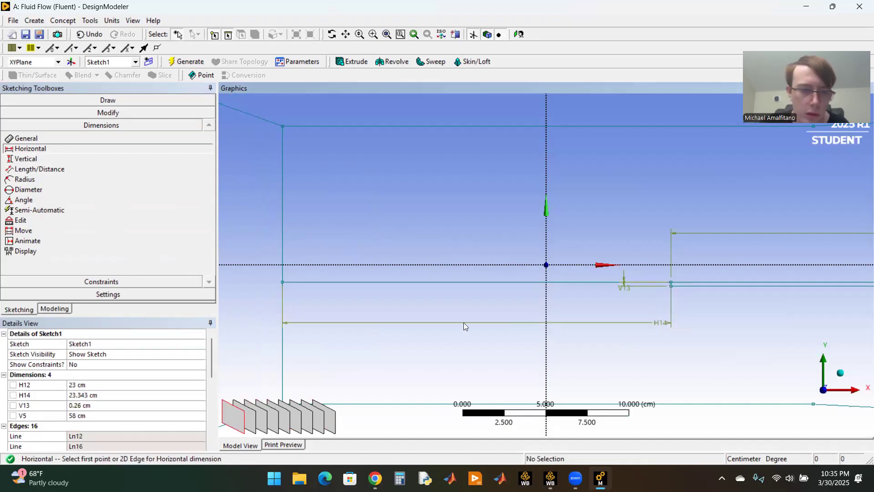
pyautogui.click(103, 395)
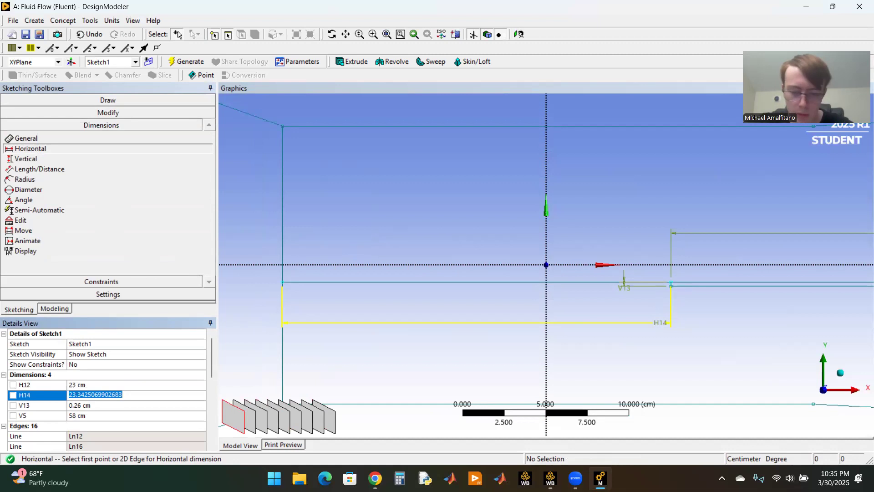
pyautogui.write('4.45')
pyautogui.press('Return')
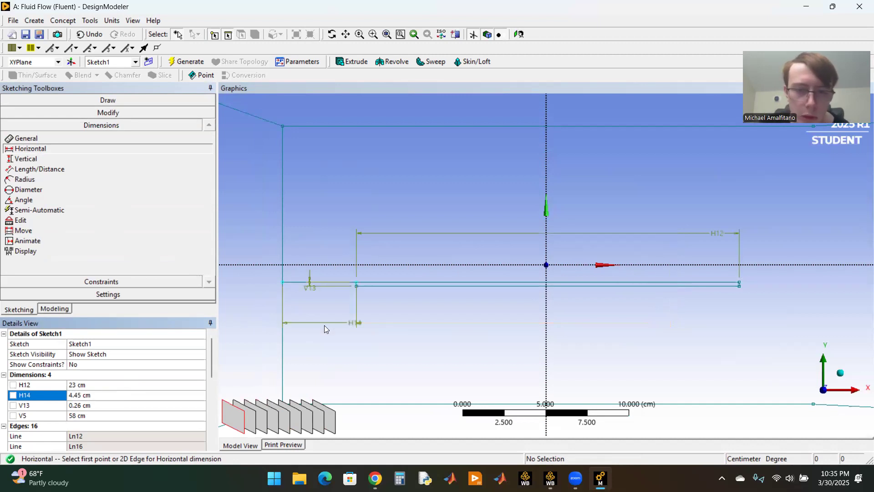
# Step: Trim away the horizontal connecting line between the throat's upstream vertical line and the plate
pyautogui.click(111, 112)
pyautogui.click(40, 157)
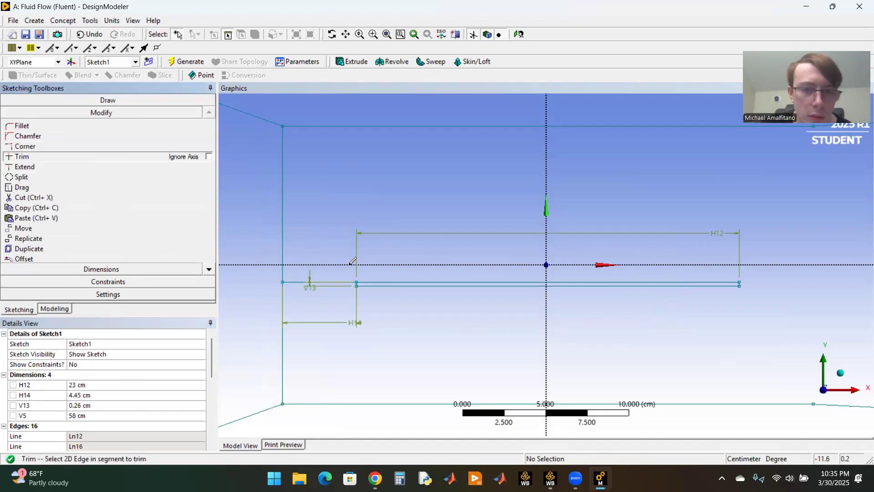
pyautogui.click(334, 282)
pyautogui.scroll(-3, 348, 250)
pyautogui.scroll(-3, 365, 252)
pyautogui.scroll(8, 410, 259)
pyautogui.scroll(2, 359, 234)
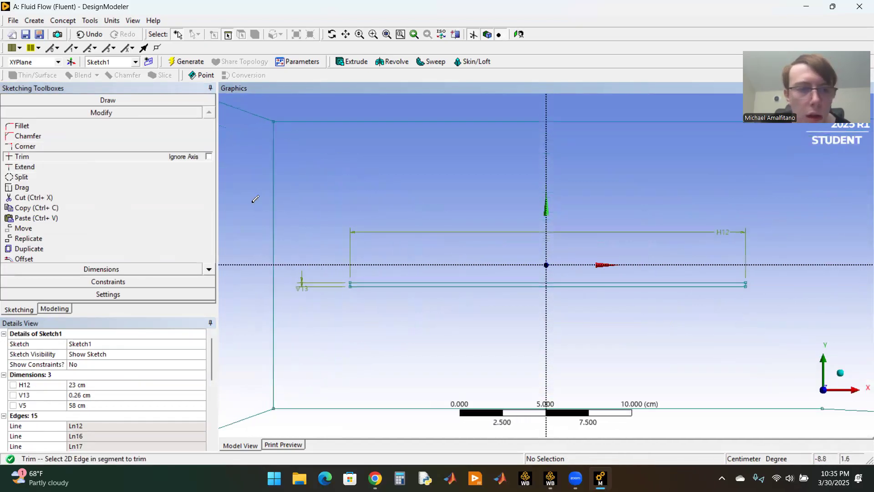
# Step: Draw a vertical line about 9.36 cm long from the plate's upper upstream corner to the throat's upper wall
pyautogui.click(72, 100)
pyautogui.click(50, 115)
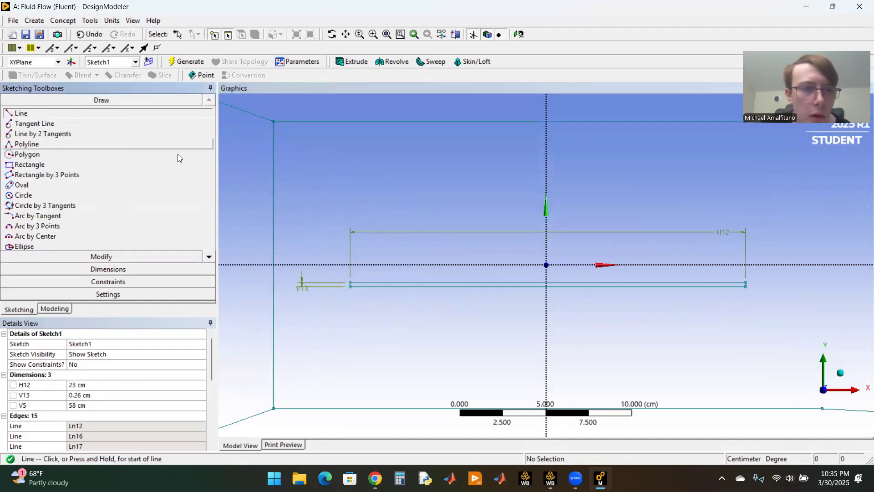
pyautogui.click(351, 281)
pyautogui.click(351, 121)
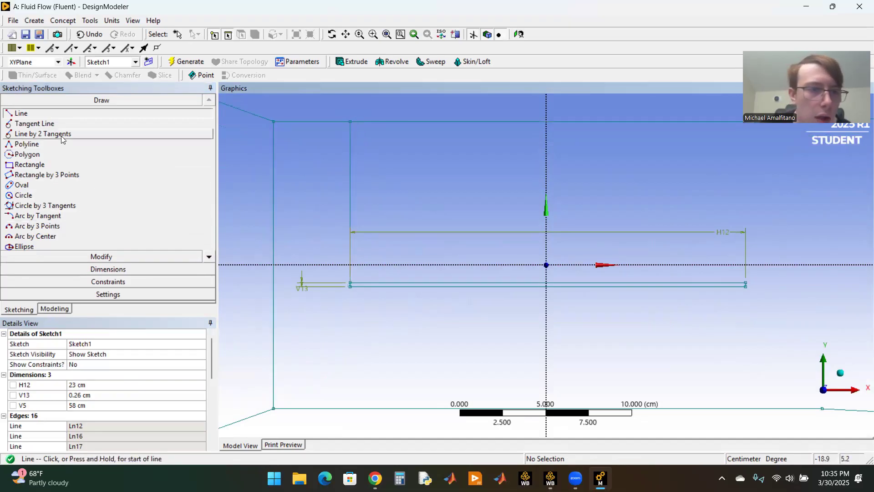
# Step: Add a vertical dimension between the throat's upper wall and the plate's upper upstream corner along the new vertical line
pyautogui.click(46, 269)
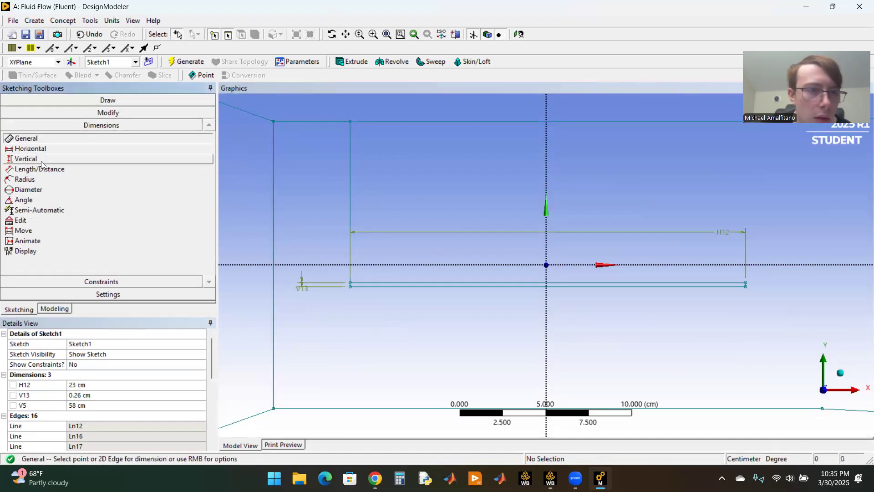
pyautogui.click(45, 158)
pyautogui.click(351, 122)
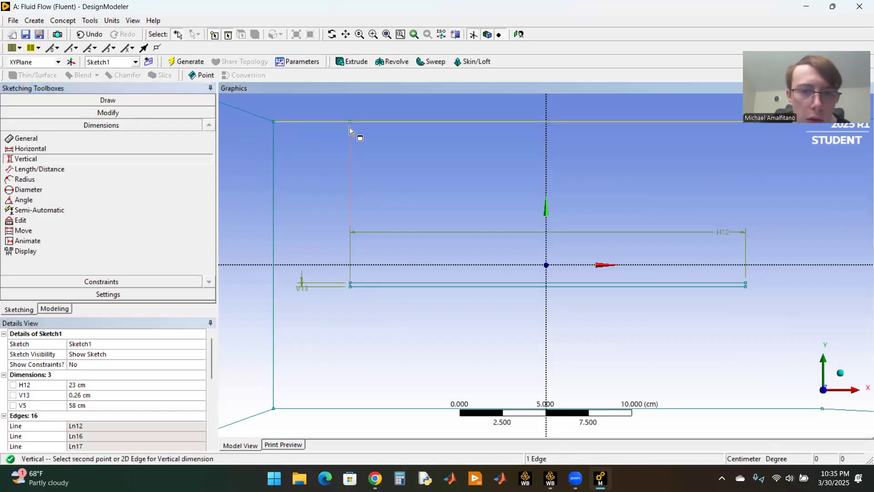
pyautogui.click(349, 122)
pyautogui.click(349, 122)
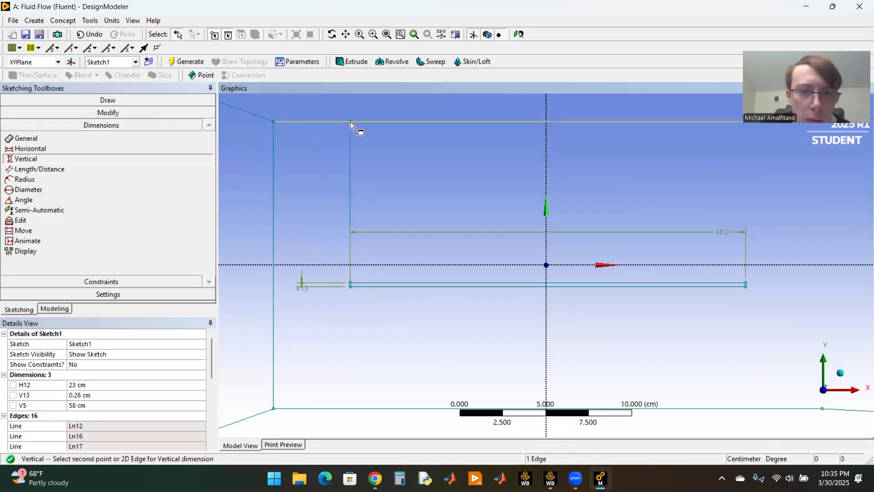
pyautogui.click(351, 121)
pyautogui.click(351, 122)
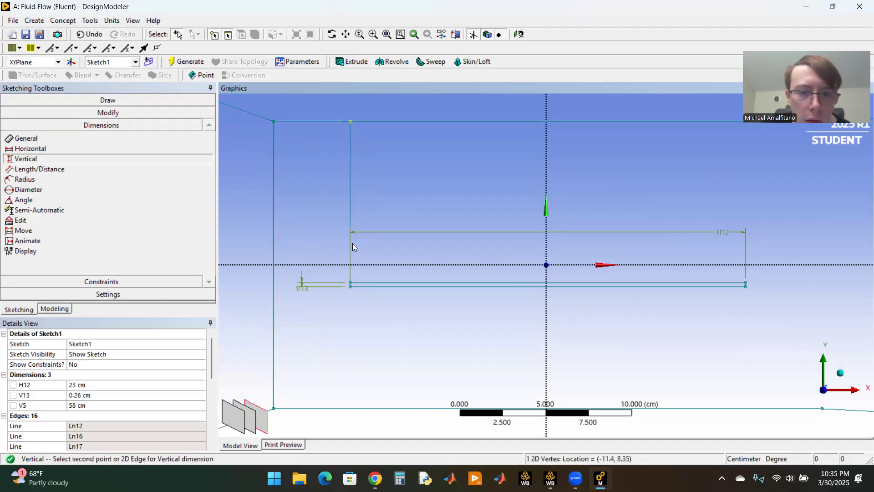
pyautogui.click(351, 285)
pyautogui.click(420, 245)
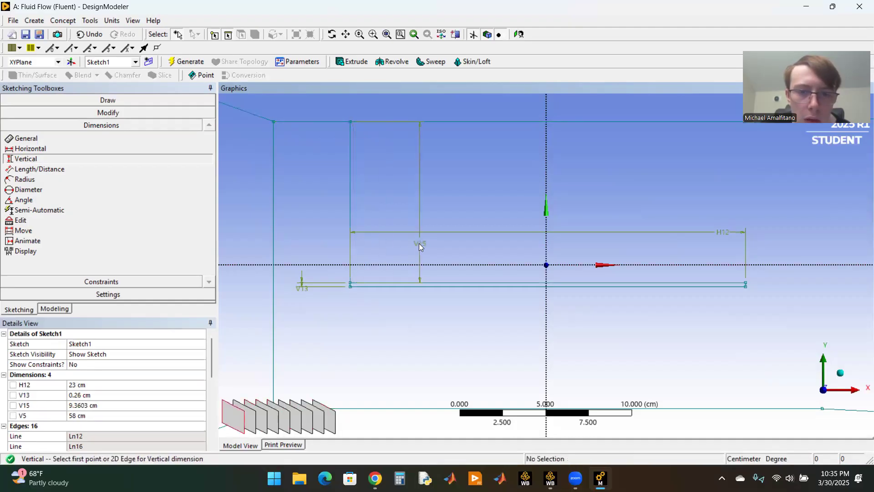
# Step: Set the vertical distance V15 from the throat's upper wall to the plate to 8.22 cm
pyautogui.click(104, 405)
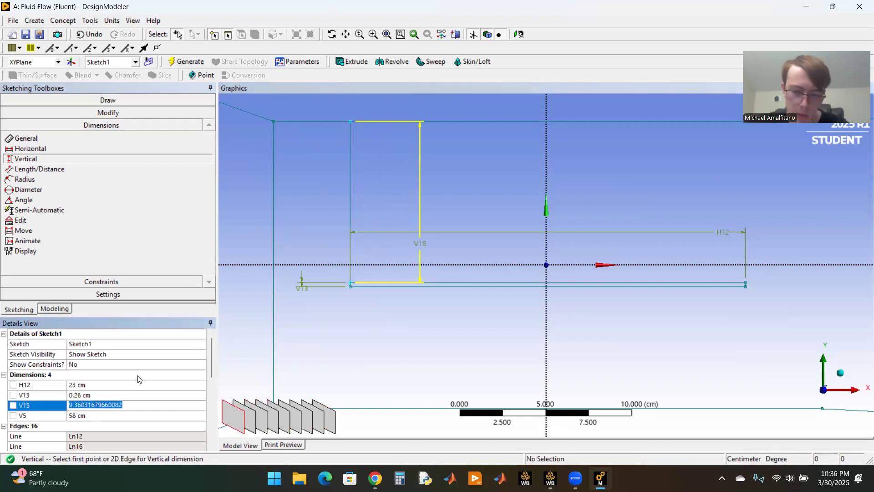
pyautogui.write('8.22')
pyautogui.press('Return')
pyautogui.scroll(-5, 422, 273)
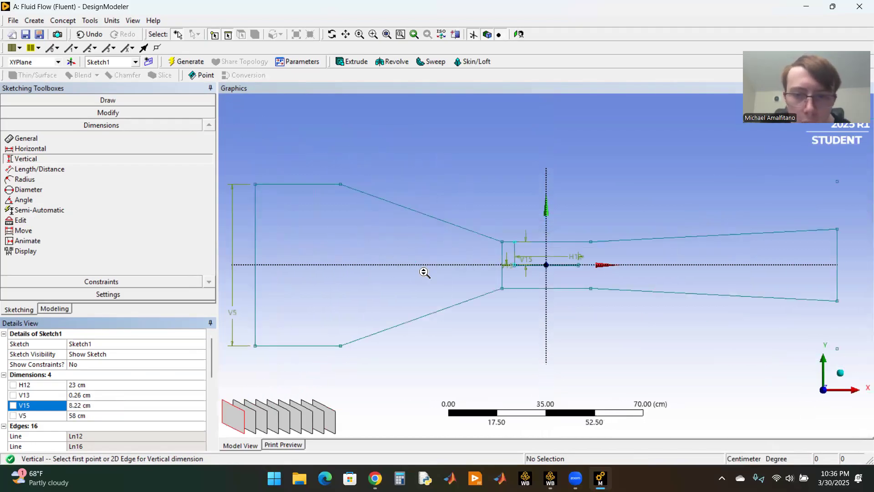
pyautogui.scroll(10, 495, 279)
pyautogui.scroll(-1, 367, 261)
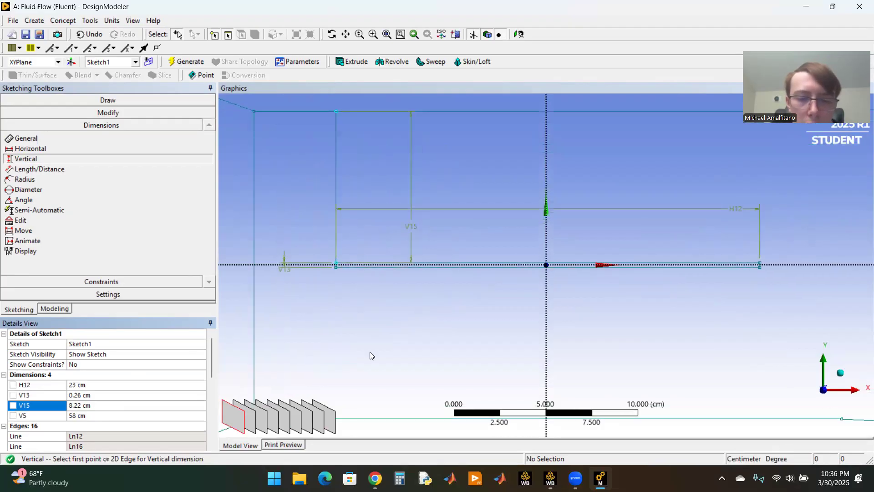
# Step: Draw a horizontal line about 4.45 cm long from the plate's upper upstream corner to the throat's upstream vertical line
pyautogui.click(346, 34)
pyautogui.moveTo(310, 178)
pyautogui.mouseDown()
pyautogui.moveTo(377, 152)
pyautogui.moveTo(424, 185)
pyautogui.mouseUp()
pyautogui.scroll(2, 423, 178)
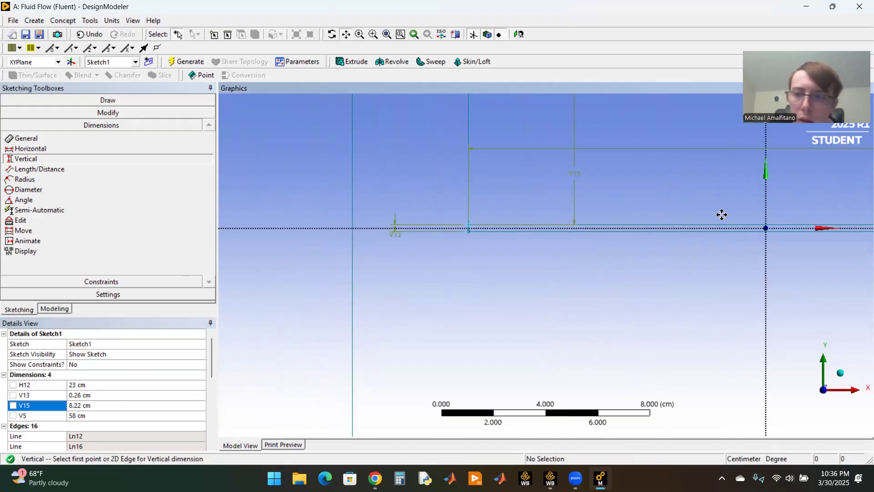
pyautogui.click(98, 100)
pyautogui.click(22, 114)
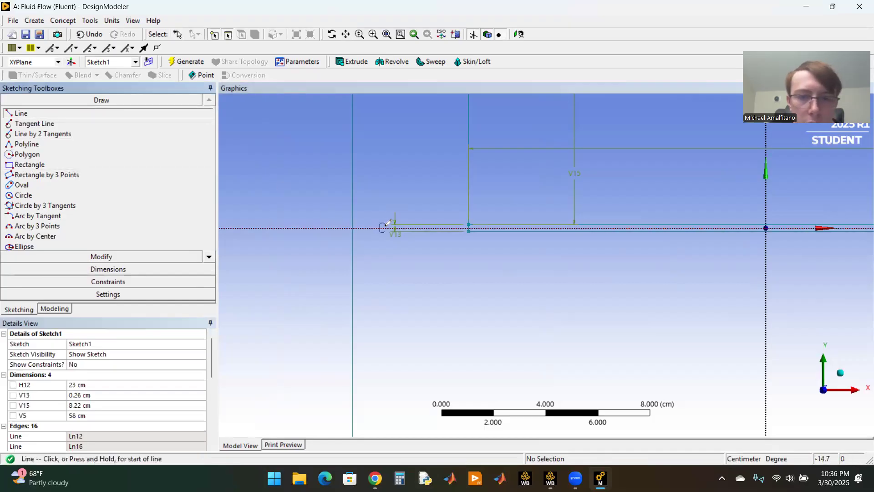
pyautogui.click(470, 222)
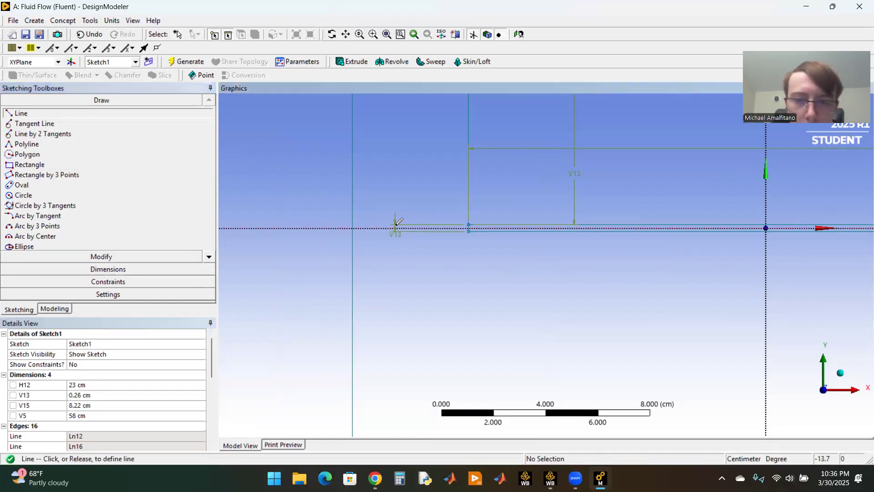
pyautogui.click(354, 223)
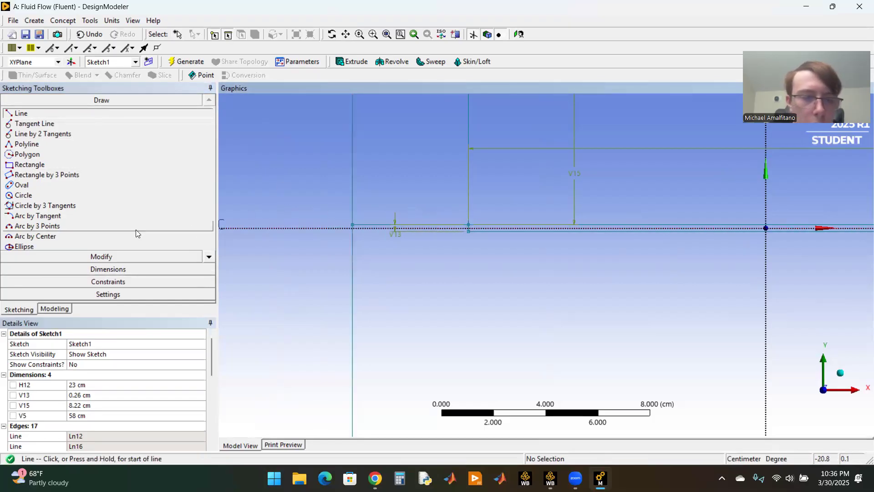
# Step: Add a horizontal dimension between the throat's upstream line and the plate's upstream corner, and set it to 4.45 cm
pyautogui.click(97, 269)
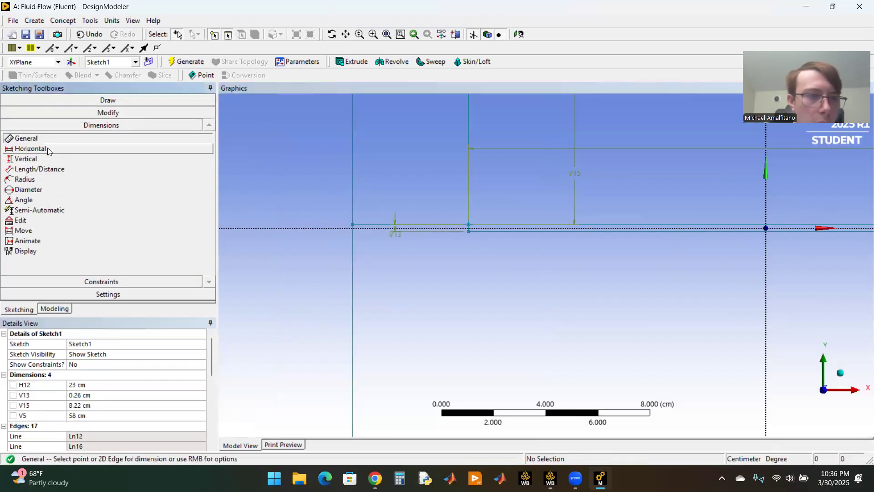
pyautogui.click(47, 148)
pyautogui.click(352, 225)
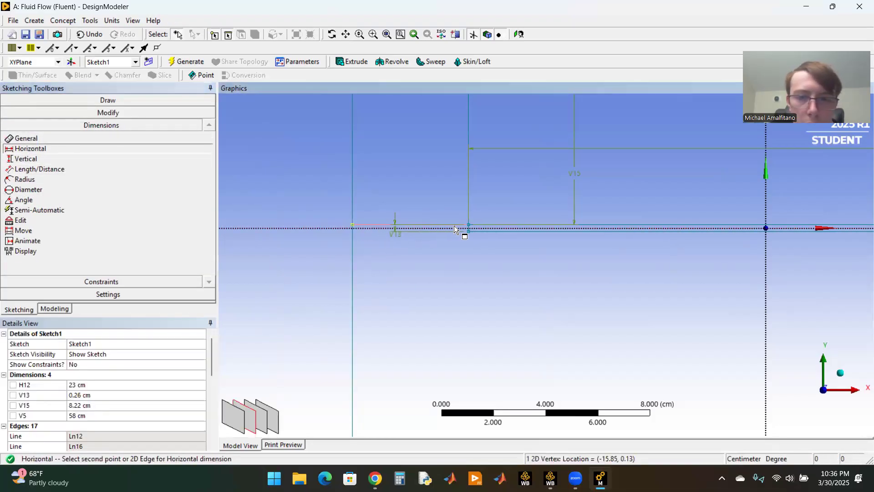
pyautogui.click(468, 226)
pyautogui.click(465, 276)
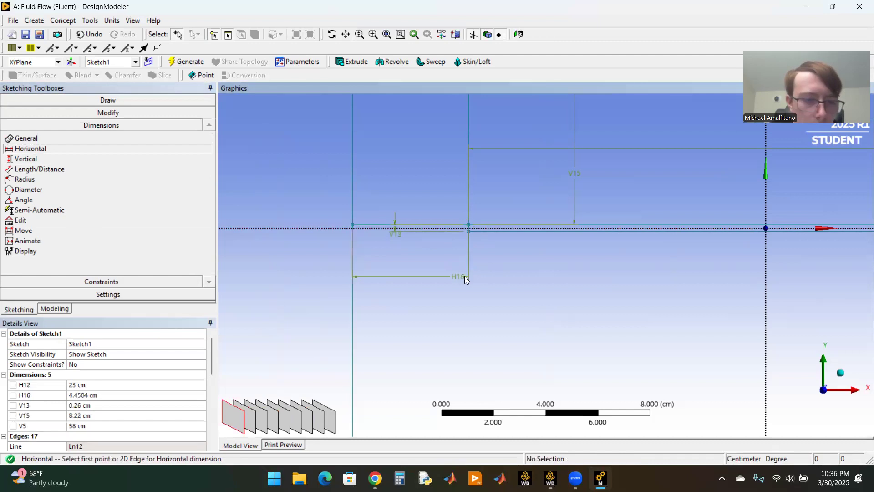
pyautogui.doubleClick(131, 394)
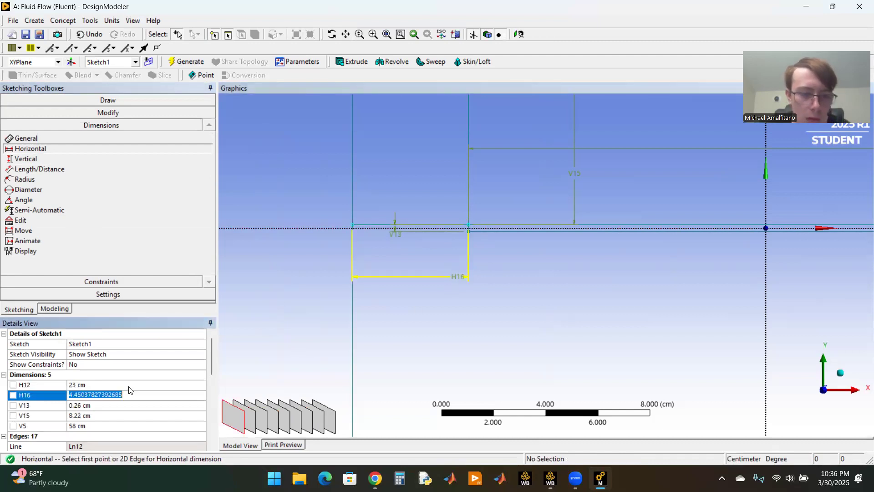
pyautogui.write('4.45')
pyautogui.press('Return')
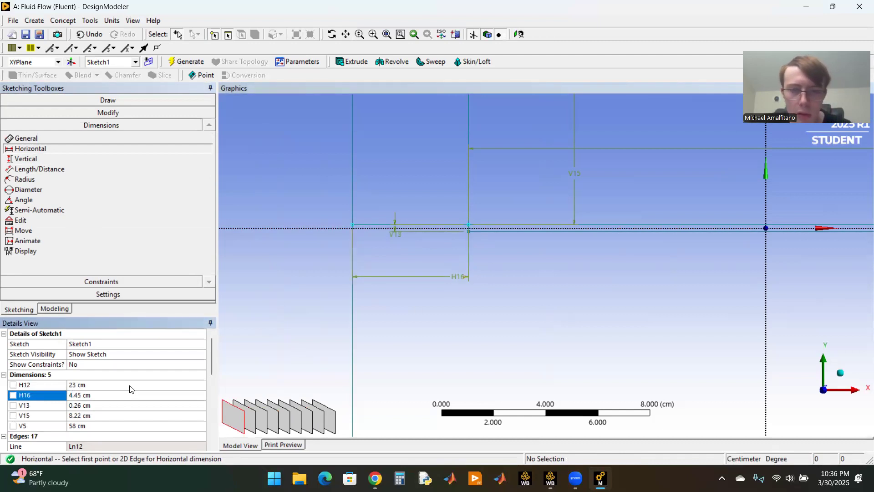
# Step: Examine the whole channel outline and check which distances the plate dimensions V15, H16 and V13 refer to
pyautogui.scroll(-10, 481, 324)
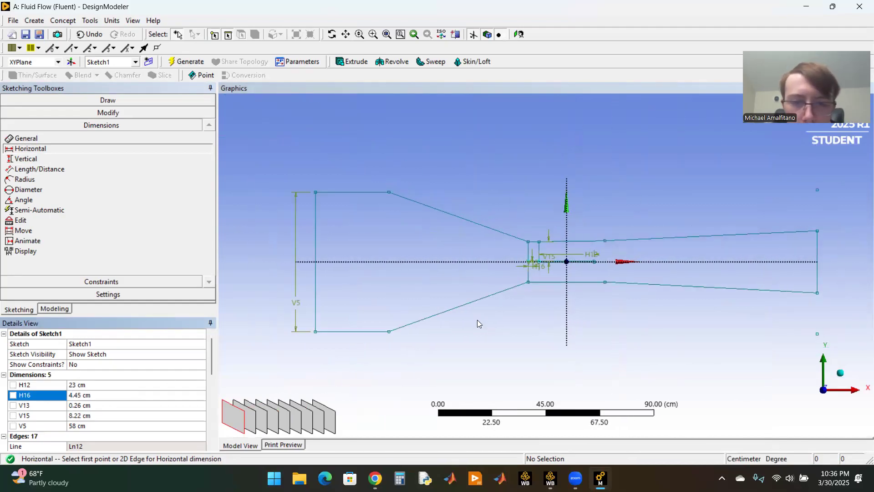
pyautogui.scroll(3, 369, 178)
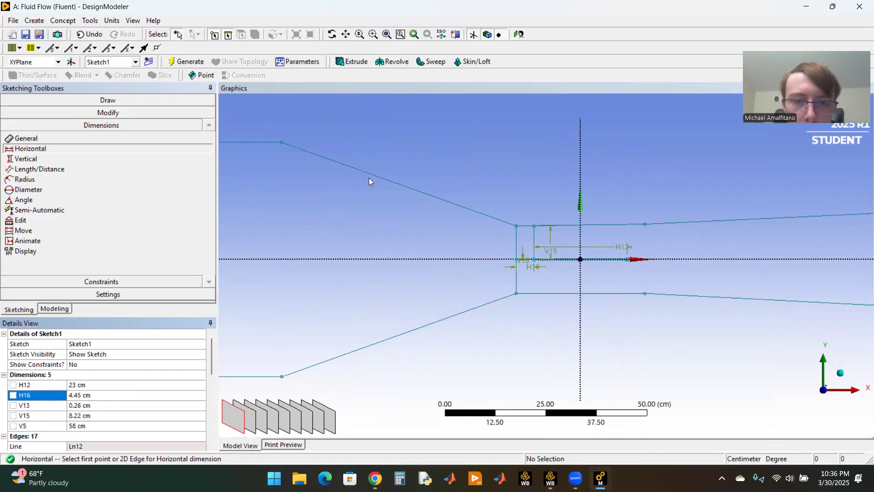
pyautogui.scroll(9, 562, 262)
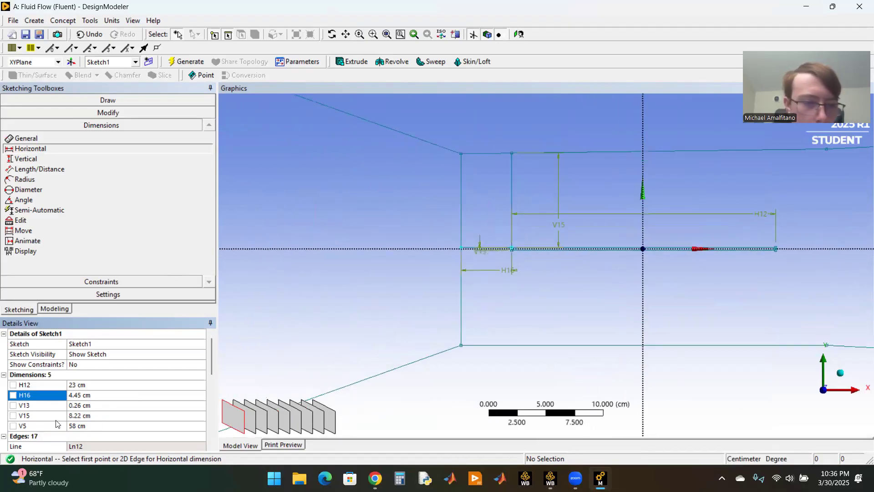
pyautogui.click(53, 416)
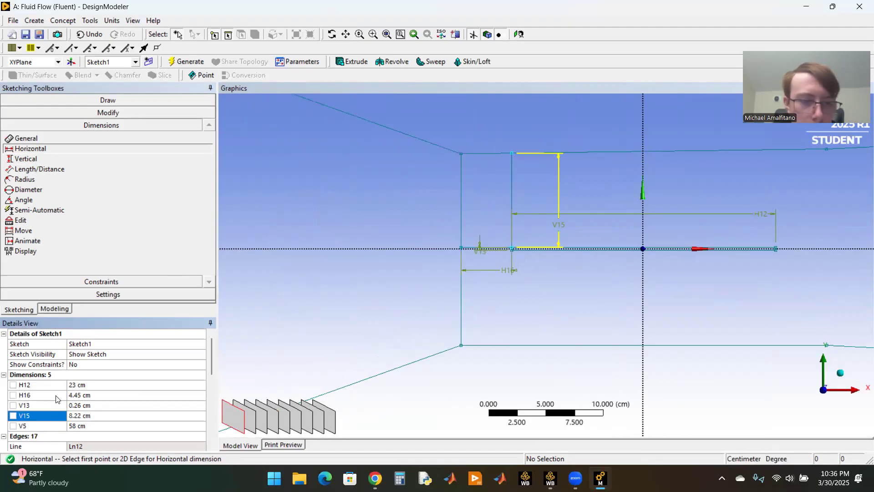
pyautogui.click(56, 398)
pyautogui.click(57, 409)
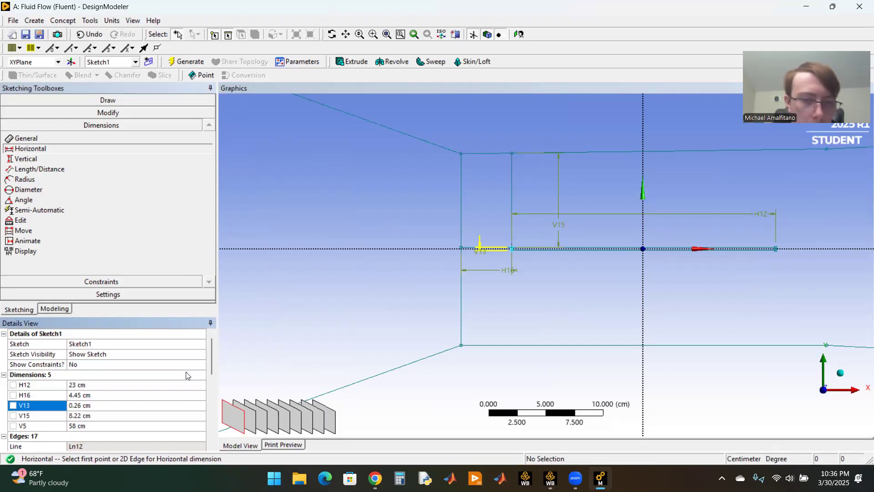
pyautogui.scroll(-10, 512, 302)
pyautogui.scroll(10, 511, 302)
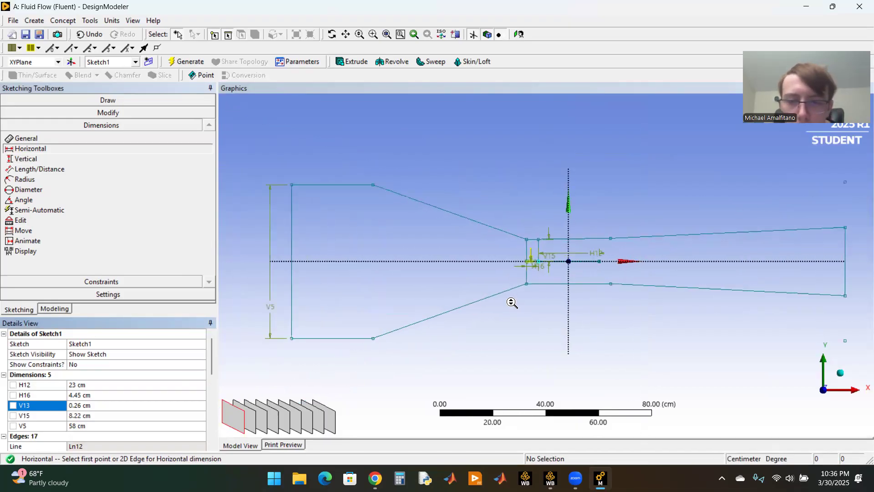
# Step: Trim away the throat's upstream vertical line and the vertical and horizontal construction lines that locate the plate
pyautogui.click(110, 111)
pyautogui.click(27, 157)
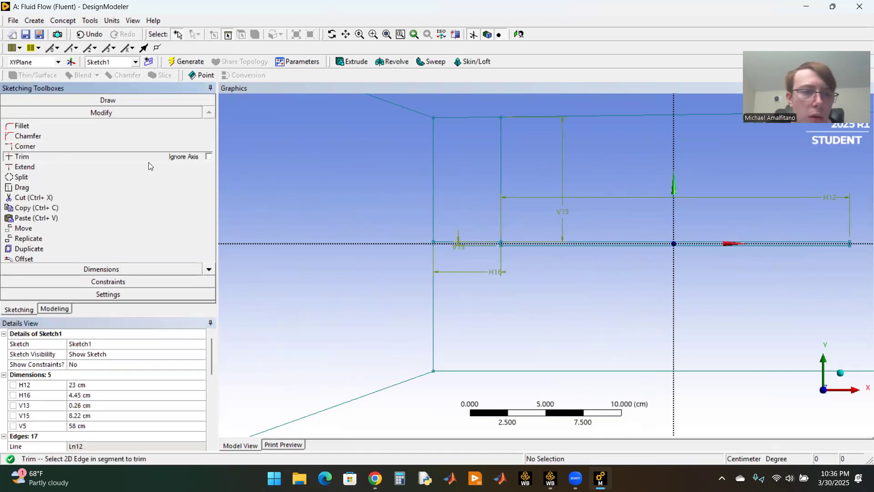
pyautogui.click(501, 165)
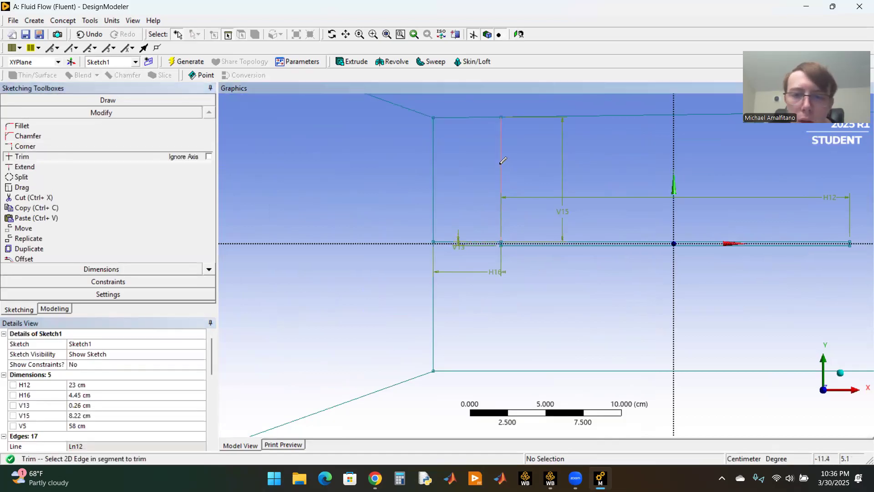
pyautogui.click(484, 236)
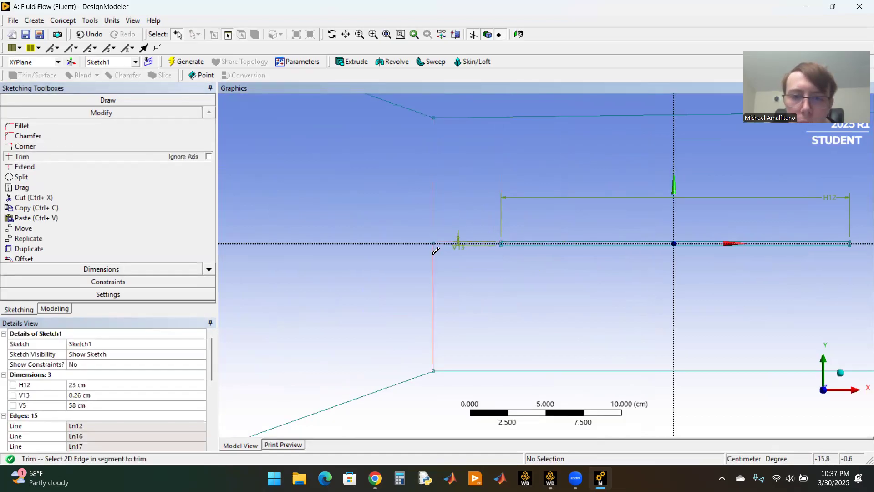
pyautogui.scroll(-3, 531, 255)
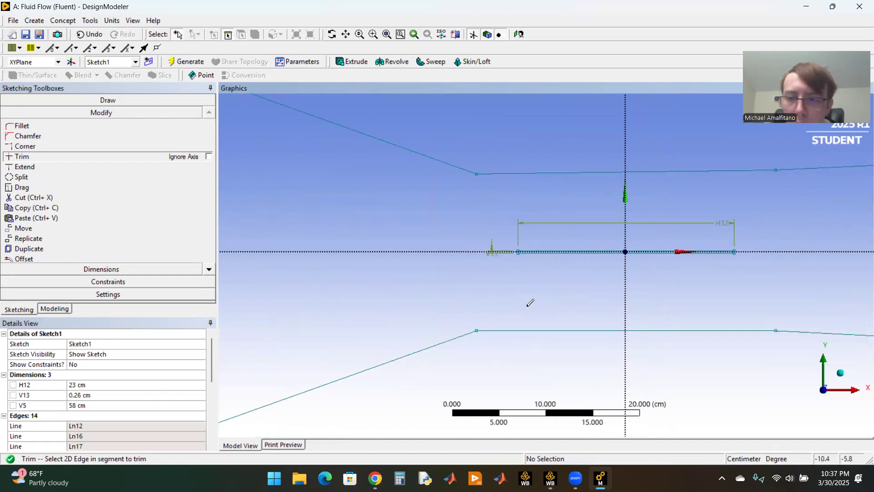
pyautogui.scroll(-2, 533, 295)
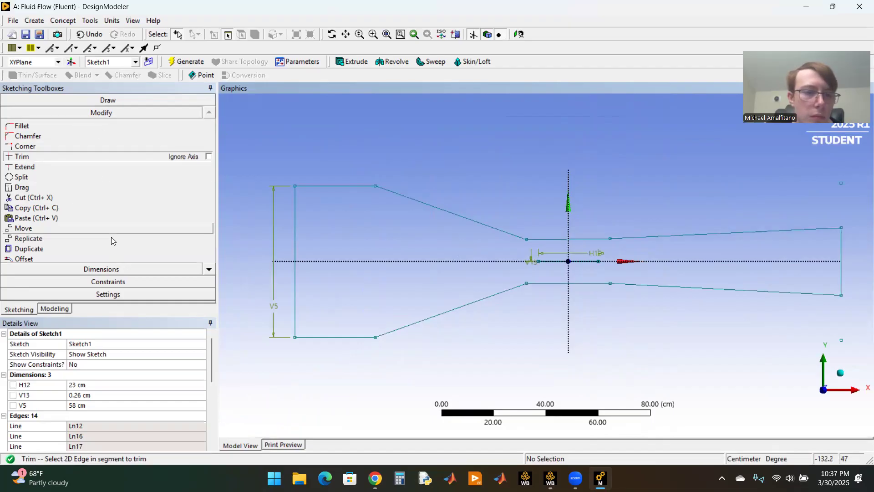
# Step: Switch from sketching to modeling, select Sketch1 under the XYPlane and regenerate the model
pyautogui.click(57, 310)
pyautogui.click(19, 309)
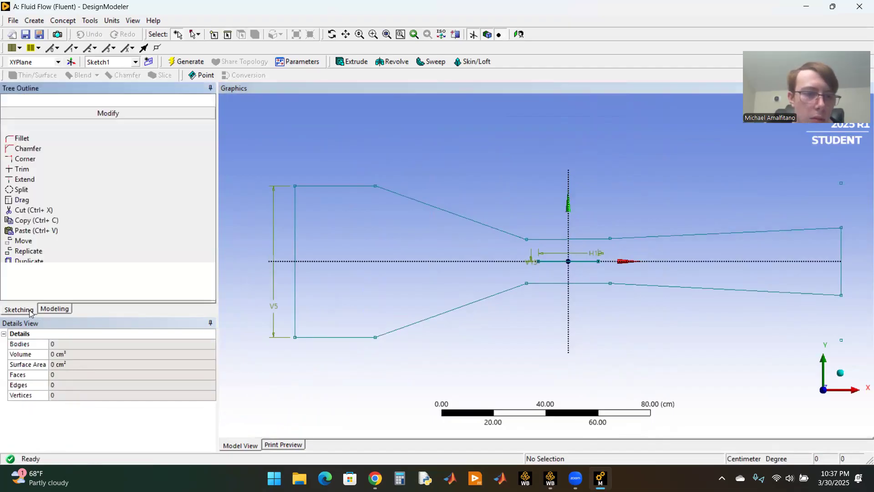
pyautogui.click(47, 309)
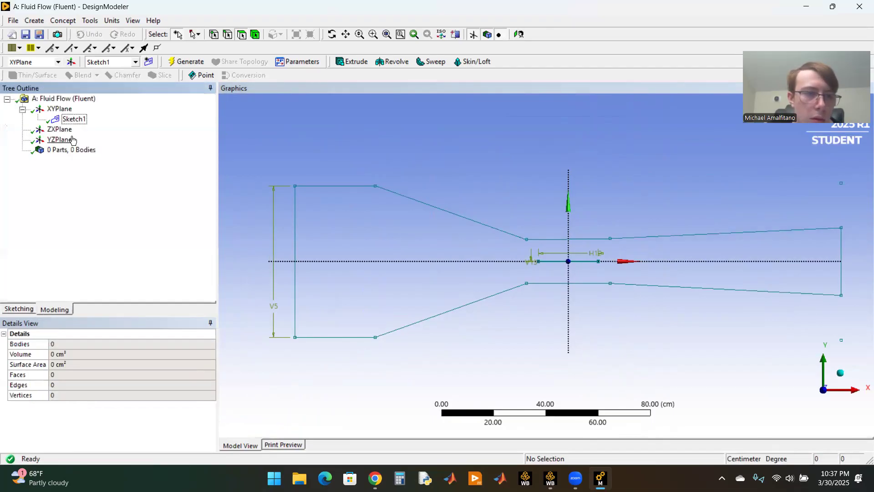
pyautogui.click(73, 119)
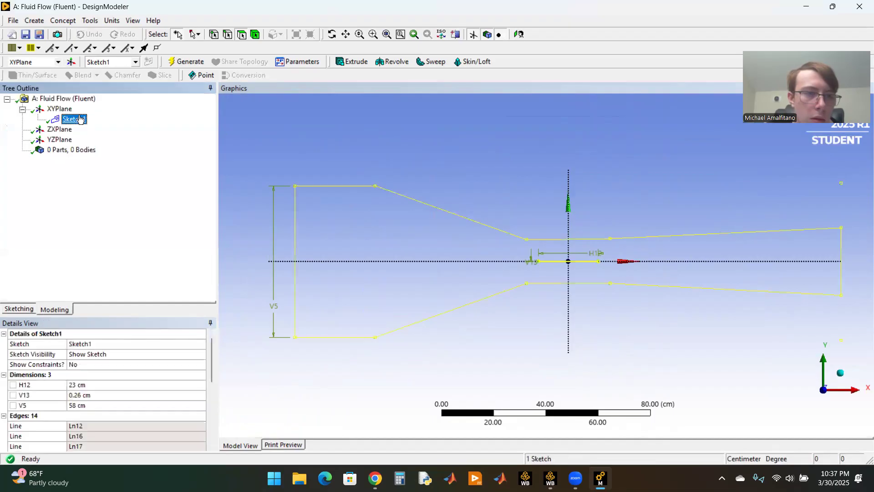
pyautogui.click(186, 63)
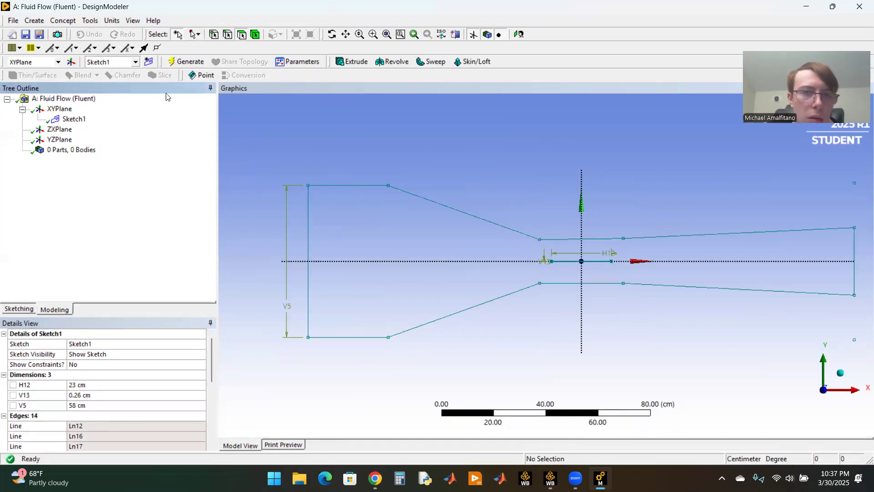
# Step: Create a surface from Sketch1 with the Add Material operation and generate it
pyautogui.click(65, 21)
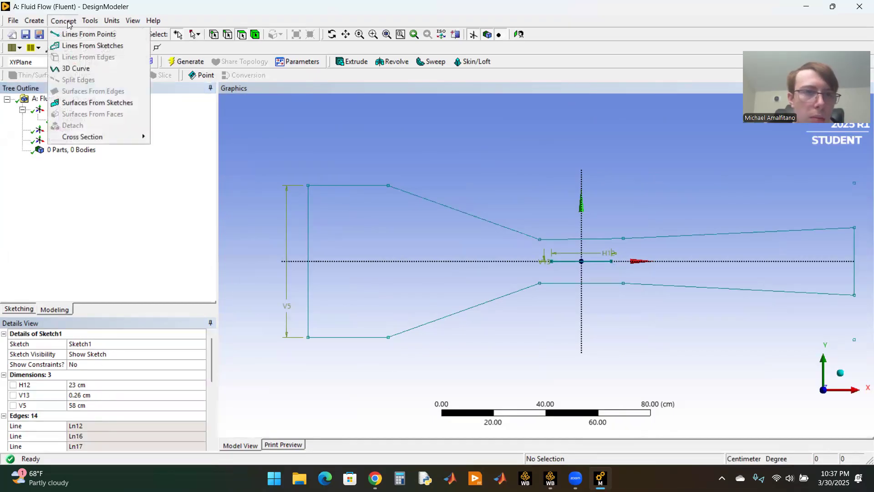
pyautogui.click(97, 103)
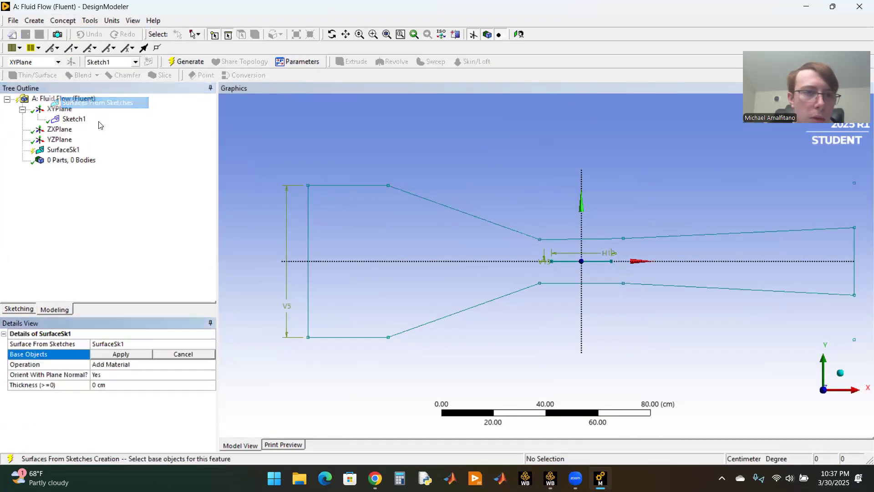
pyautogui.click(341, 185)
pyautogui.click(130, 354)
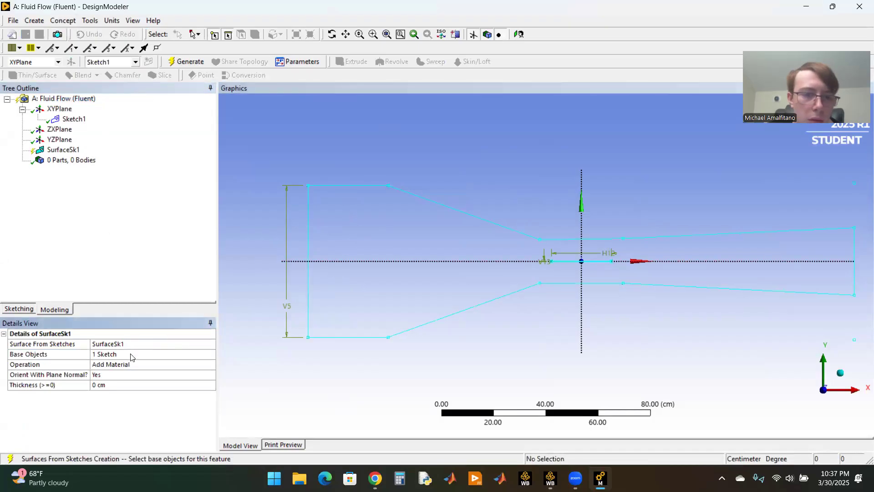
pyautogui.click(186, 61)
# Step: Examine the plate cut-out in the throat and the whole generated channel surface
pyautogui.scroll(10, 565, 242)
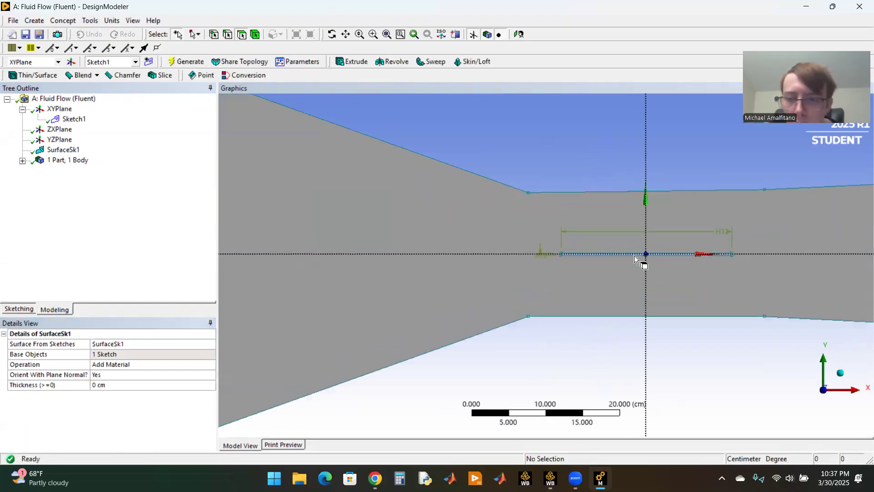
pyautogui.click(347, 35)
pyautogui.moveTo(481, 148); pyautogui.dragTo(364, 161)
pyautogui.scroll(2, 721, 281)
pyautogui.scroll(-3, 636, 209)
pyautogui.scroll(3, 572, 264)
pyautogui.scroll(-6, 586, 238)
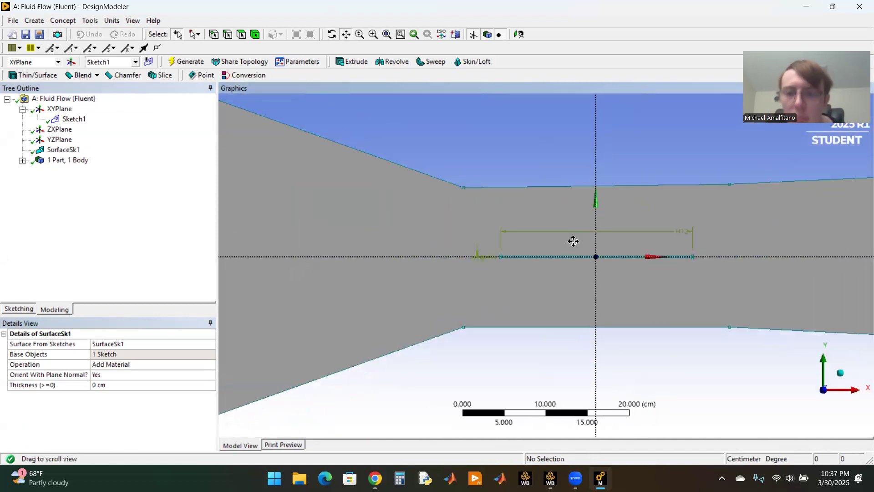
pyautogui.scroll(-1, 473, 214)
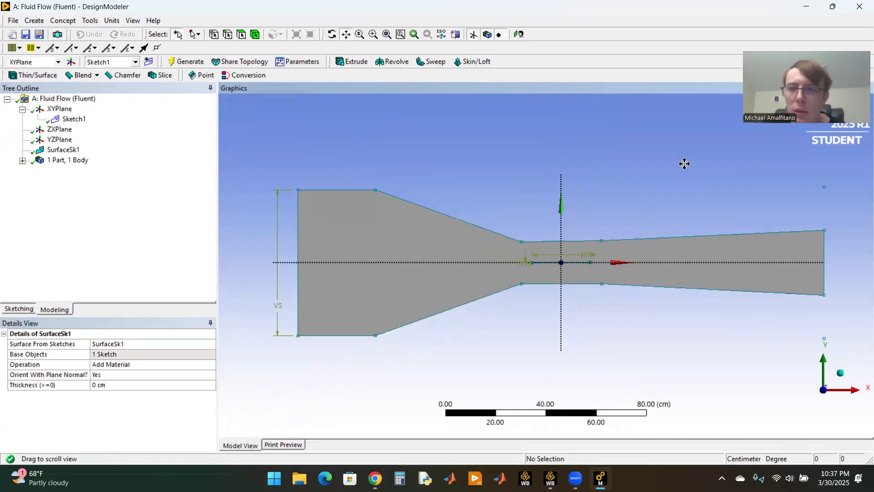
# Step: Close DesignModeler, open the channel geometry in Ansys Meshing and look at it face-on in the XY plane
pyautogui.click(847, 30)
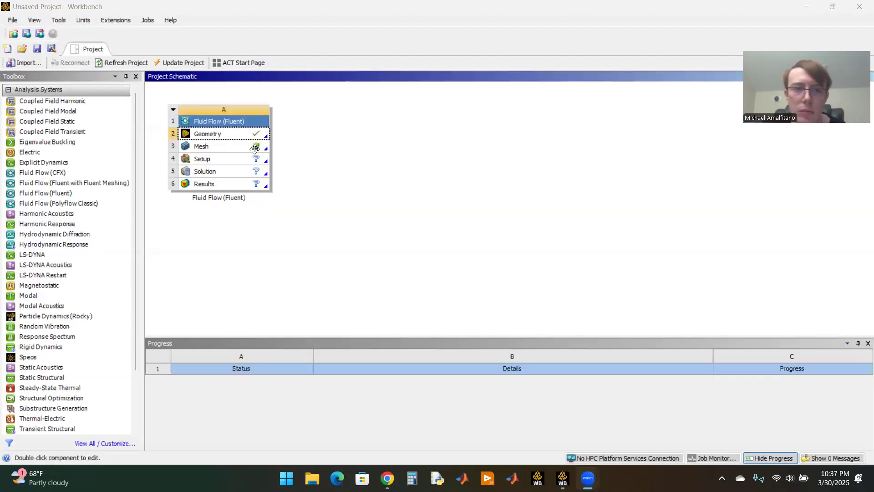
pyautogui.doubleClick(255, 147)
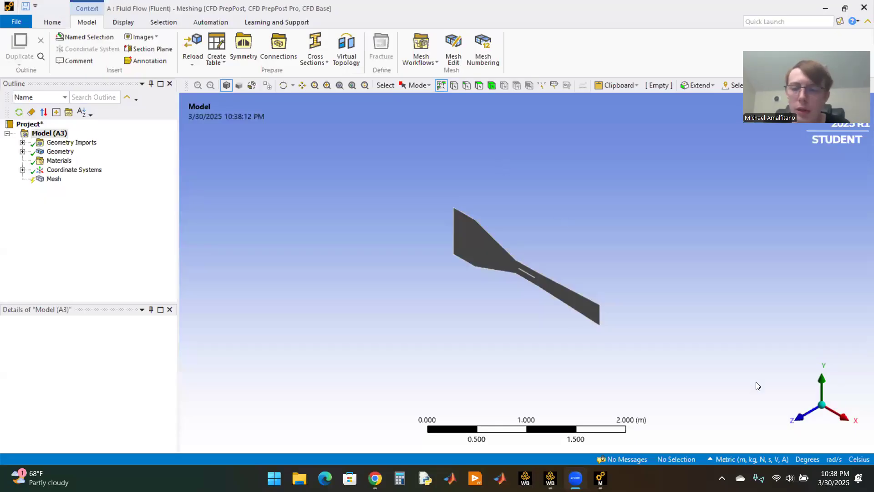
pyautogui.click(798, 417)
pyautogui.scroll(5, 529, 280)
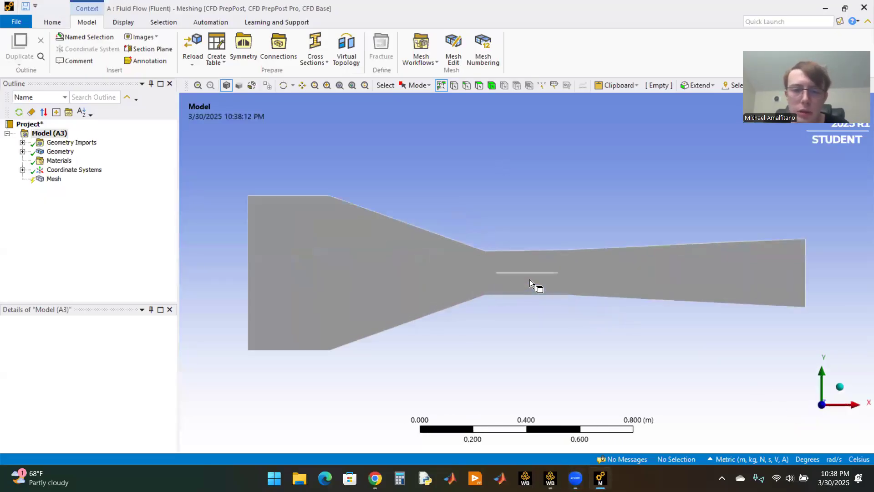
pyautogui.scroll(3, 529, 280)
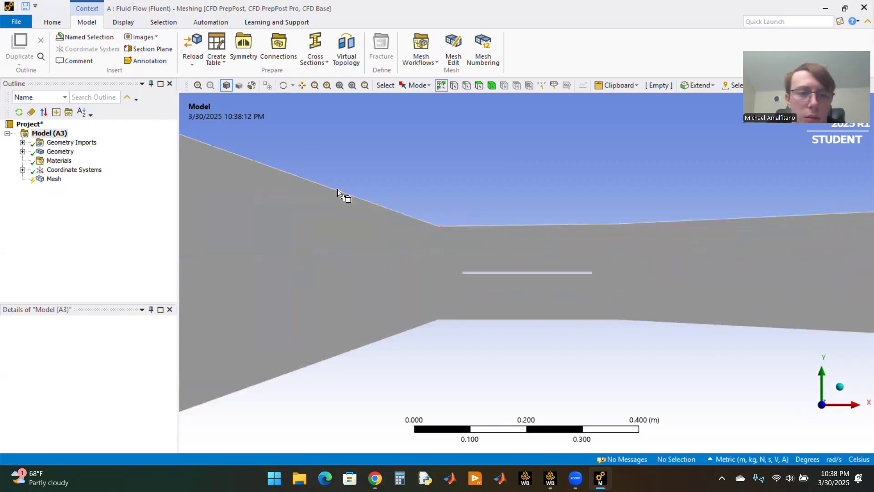
pyautogui.scroll(-4, 440, 218)
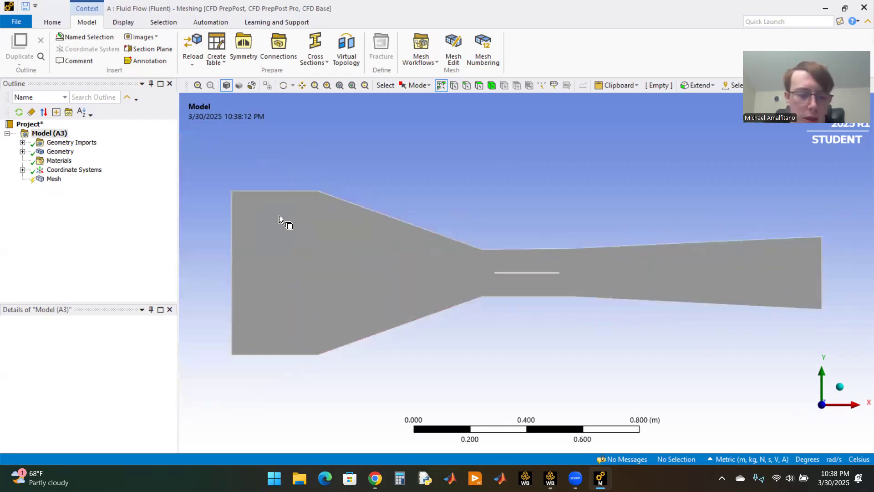
# Step: Create a named selection called Velocity Inlet from the vertical edge at the wide upstream end of the channel
pyautogui.click(231, 245)
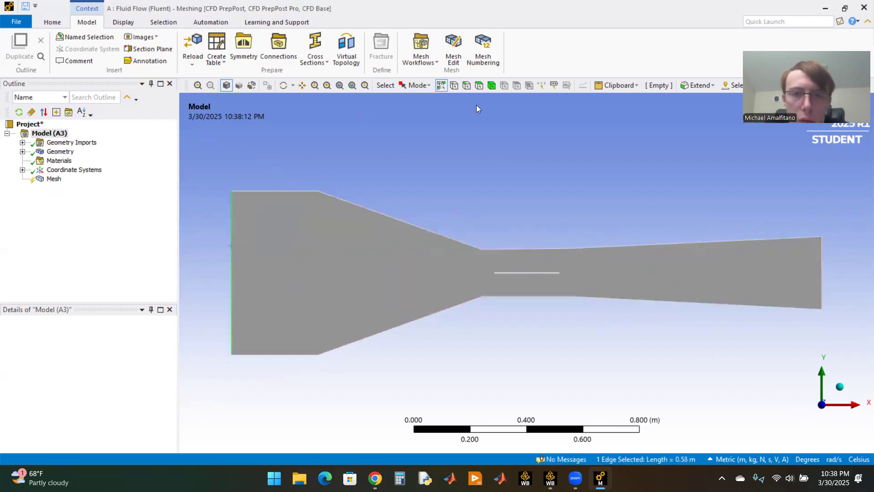
pyautogui.click(468, 85)
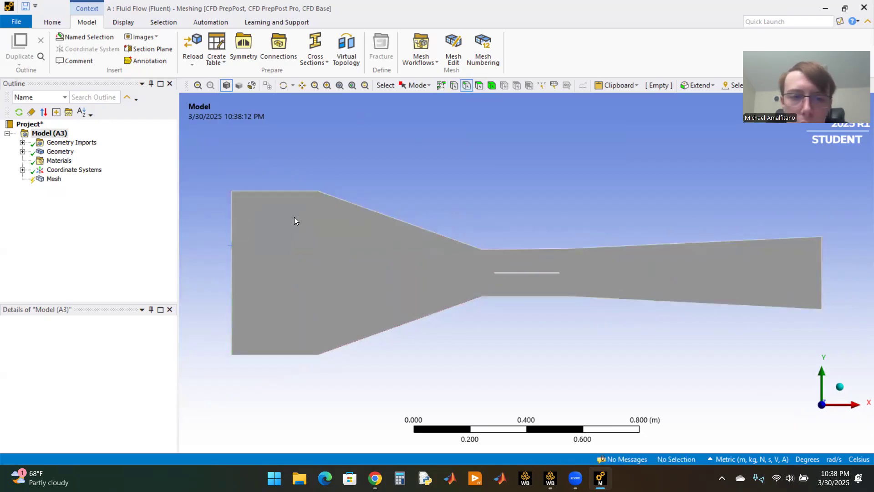
pyautogui.click(232, 224)
pyautogui.press('n')
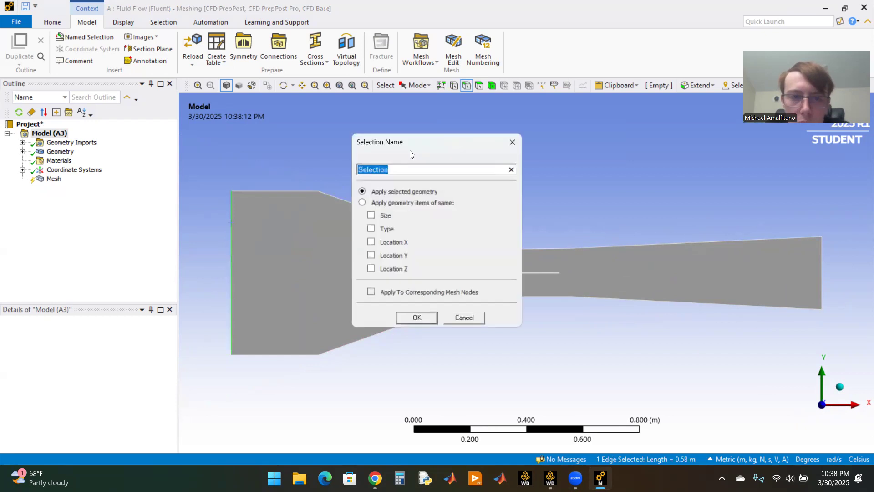
pyautogui.write('Ve')
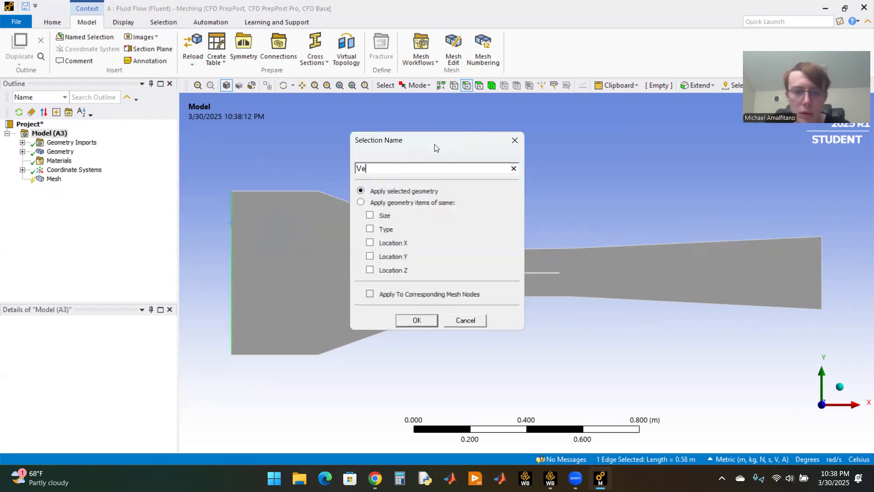
pyautogui.write('locity Inlet')
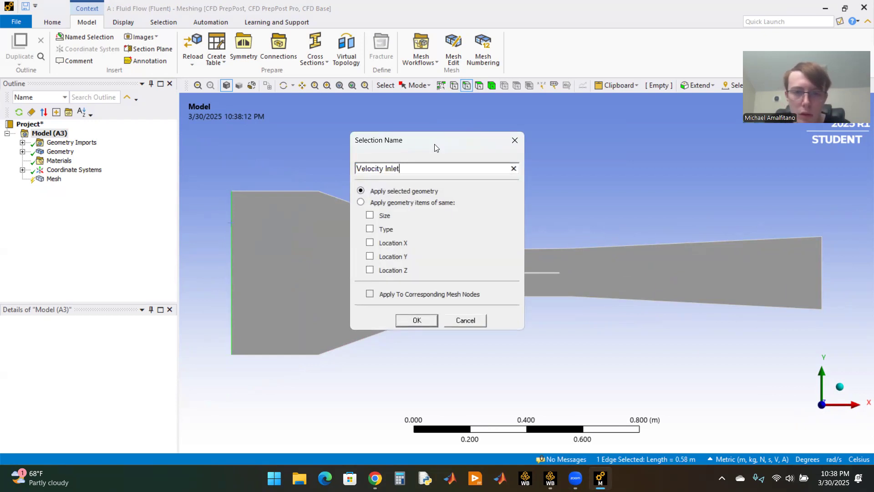
pyautogui.press('Return')
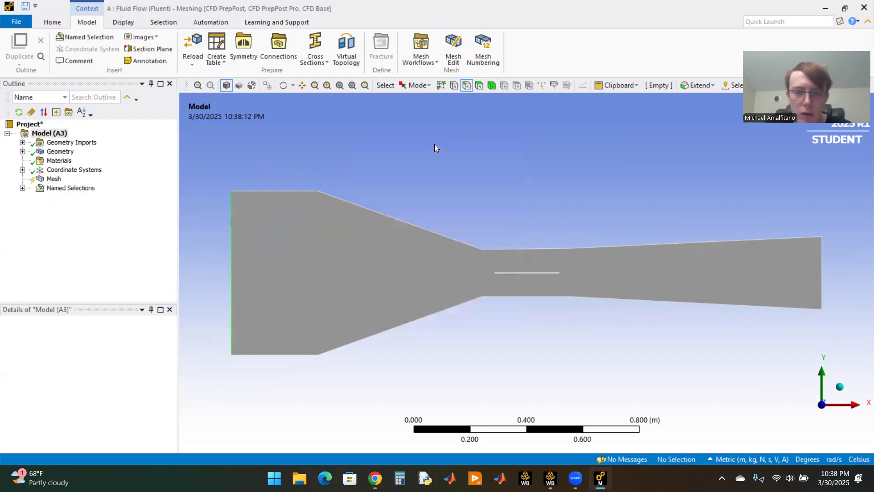
# Step: Create a named selection called Walls from the eight upper and lower outer edges of the channel
pyautogui.click(304, 190)
pyautogui.keyDown('ctrl'); pyautogui.click(379, 211); pyautogui.keyUp('ctrl')
pyautogui.keyDown('ctrl'); pyautogui.click(527, 249); pyautogui.keyUp('ctrl')
pyautogui.keyDown('ctrl'); pyautogui.click(611, 247); pyautogui.keyUp('ctrl')
pyautogui.keyDown('ctrl'); pyautogui.click(621, 300); pyautogui.keyUp('ctrl')
pyautogui.keyDown('ctrl'); pyautogui.click(545, 296); pyautogui.keyUp('ctrl')
pyautogui.keyDown('ctrl'); pyautogui.click(452, 310); pyautogui.keyUp('ctrl')
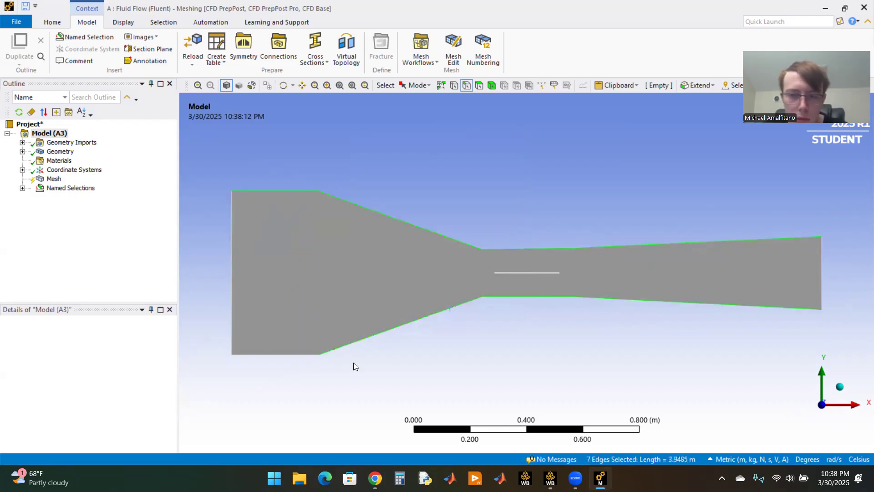
pyautogui.keyDown('ctrl'); pyautogui.click(272, 357); pyautogui.keyUp('ctrl')
pyautogui.write('nWall')
pyautogui.press('Return')
# Step: Create a named selection called Pressure Outlet from the vertical edge at the downstream end of the channel
pyautogui.click(822, 263)
pyautogui.write('nPressue')
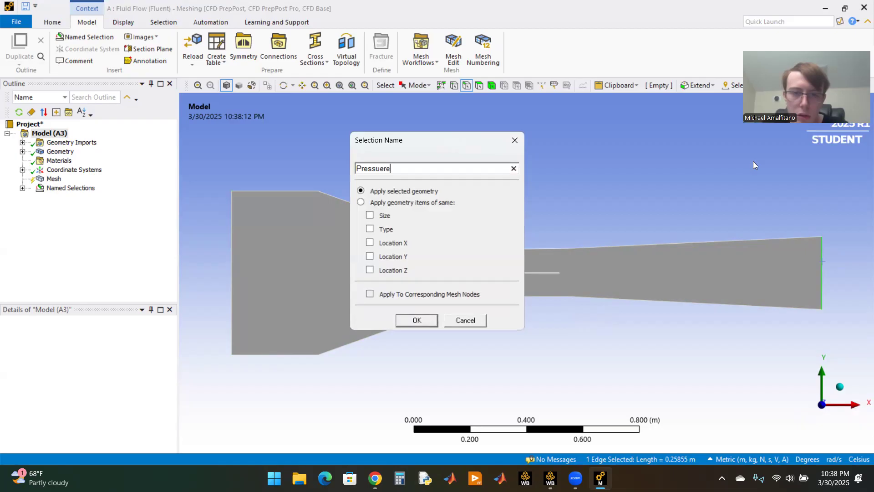
pyautogui.write('re Outle')
pyautogui.press('Return')
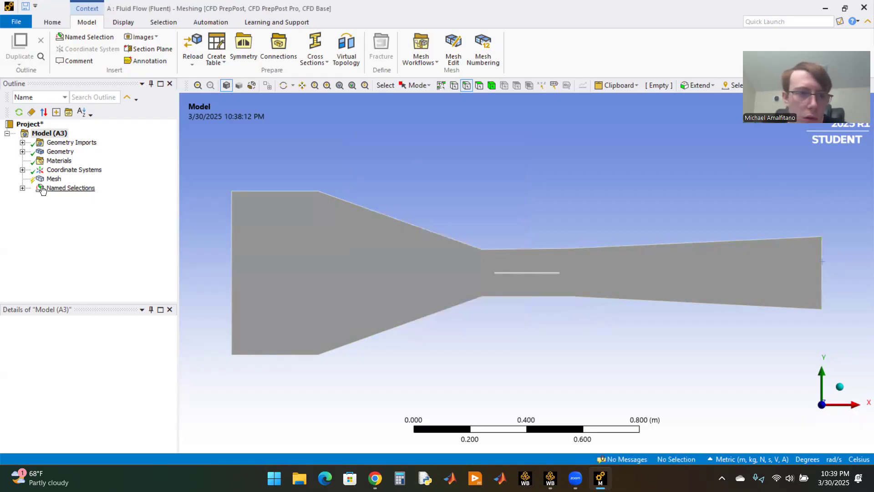
# Step: Check which edges the Velocity Inlet, Walls and Pressure Outlet named selections cover
pyautogui.click(22, 187)
pyautogui.click(62, 198)
pyautogui.click(69, 206)
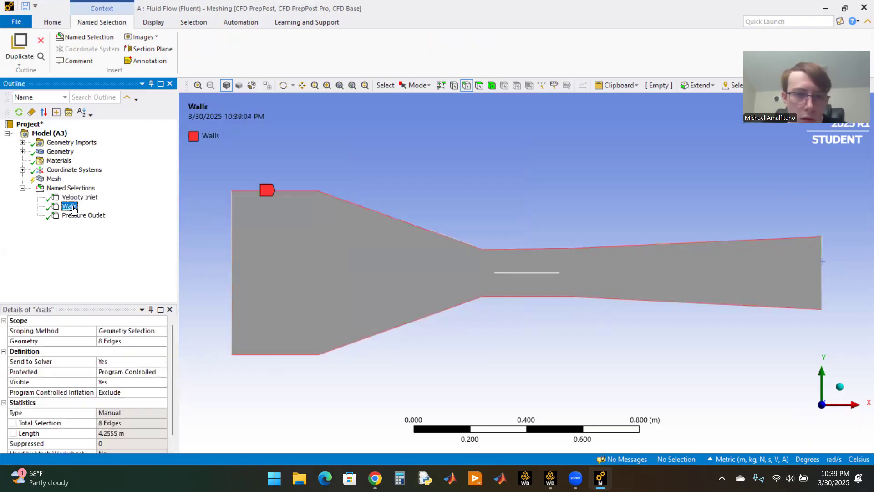
pyautogui.click(76, 215)
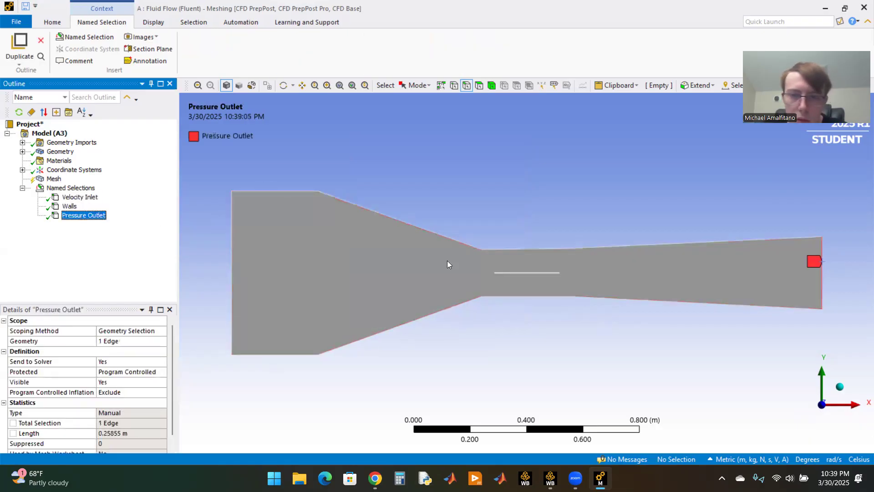
# Step: Create a named selection called Top Plate from the long upper edge of the plate cut-out
pyautogui.scroll(5, 537, 286)
pyautogui.scroll(3, 536, 286)
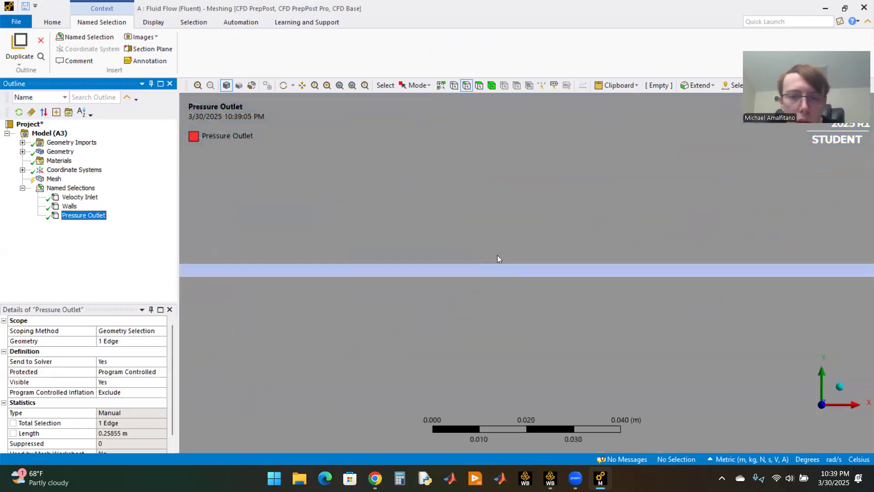
pyautogui.click(458, 264)
pyautogui.press('n')
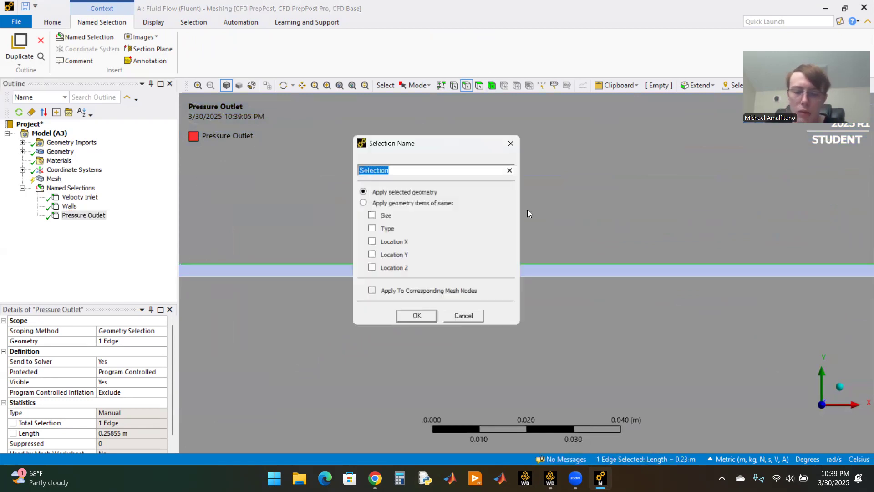
pyautogui.write('Top PLat')
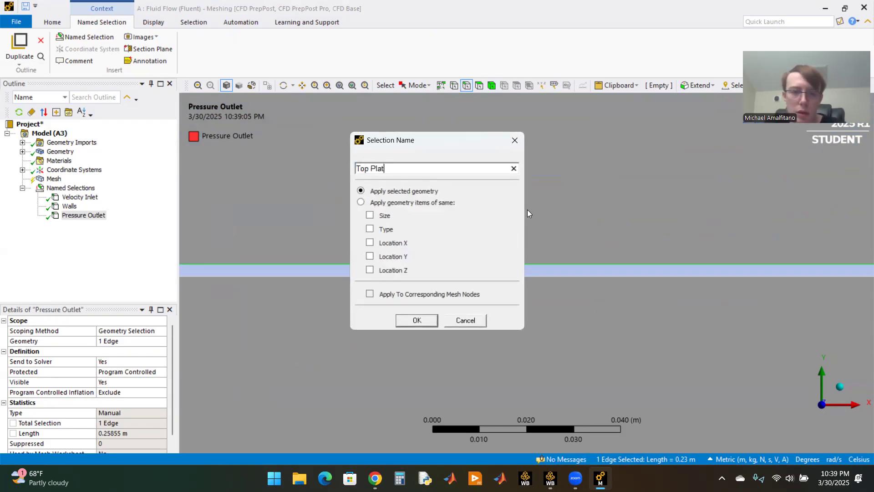
pyautogui.write('e')
pyautogui.press('Return')
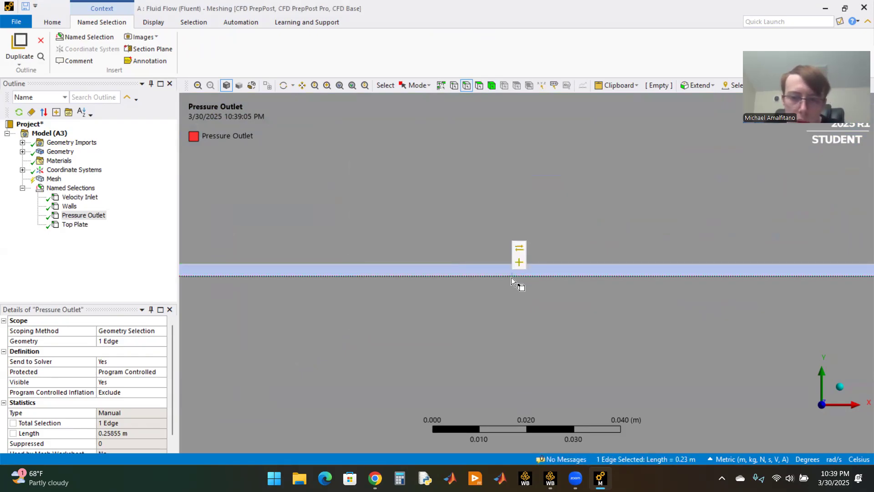
# Step: Create a named selection called Bottom Plate from the long lower edge of the plate cut-out
pyautogui.write('n')
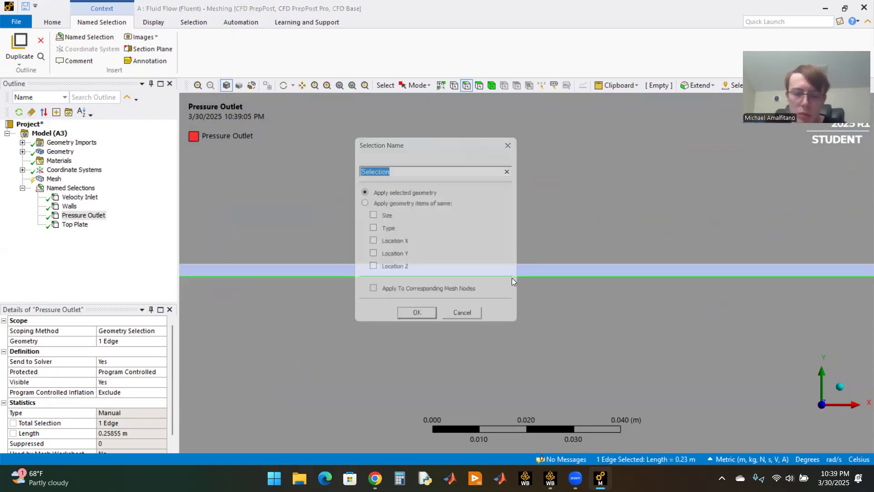
pyautogui.write('Bottom ')
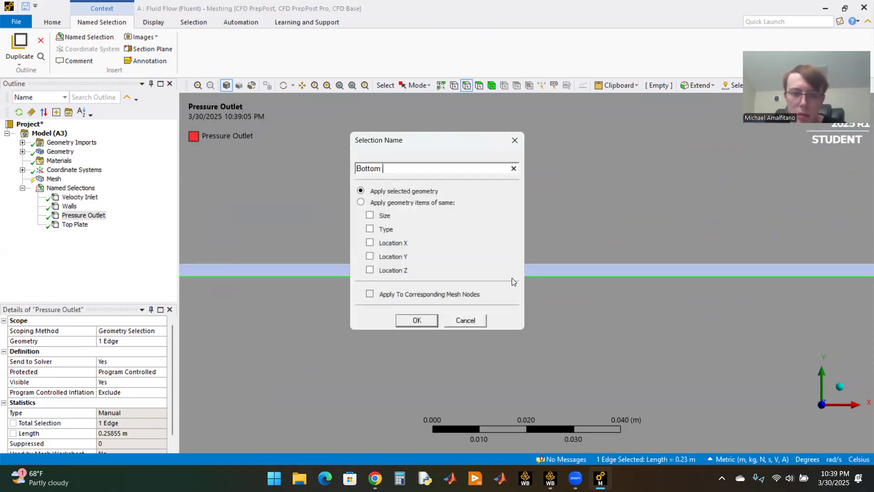
pyautogui.write('Plate')
pyautogui.press('Return')
# Step: Create a named selection called Back Plate from the short downstream edge of the plate cut-out
pyautogui.scroll(-2, 650, 298)
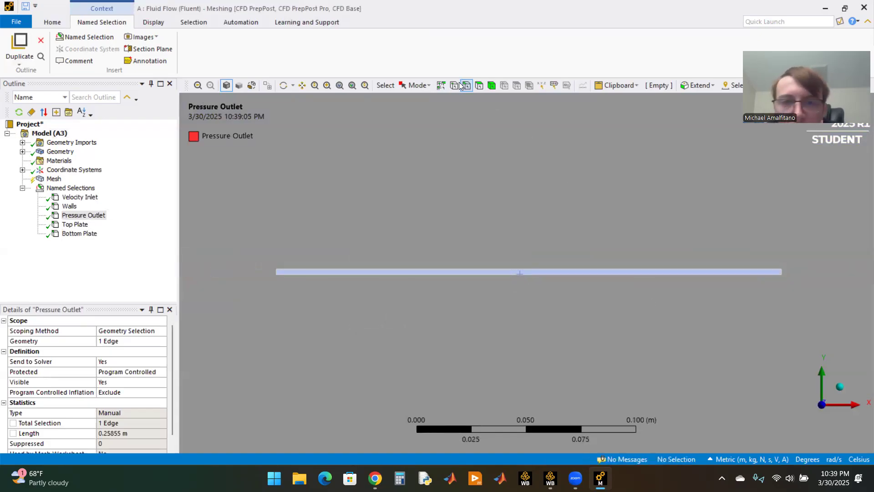
pyautogui.scroll(2, 834, 293)
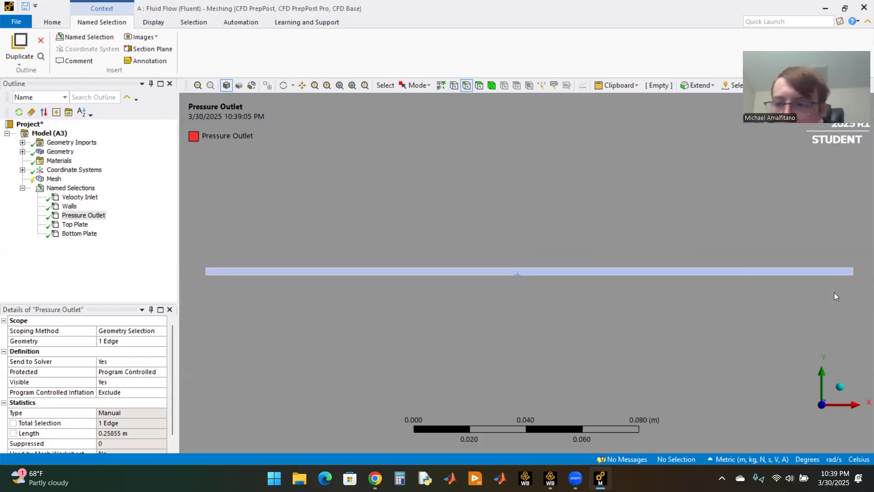
pyautogui.click(856, 274)
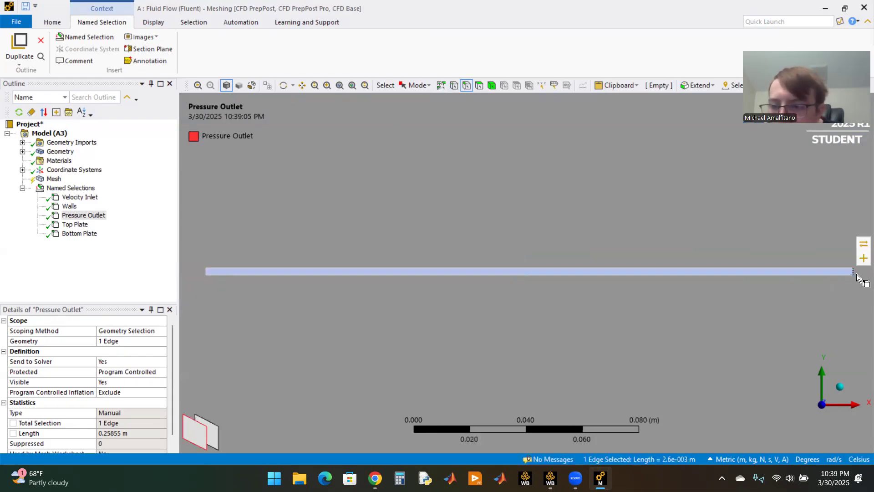
pyautogui.write('nBa')
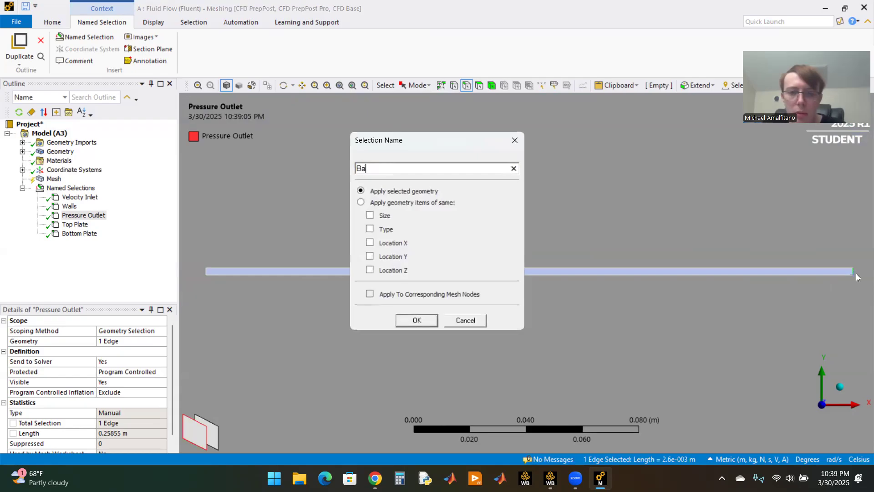
pyautogui.write('ck Pla')
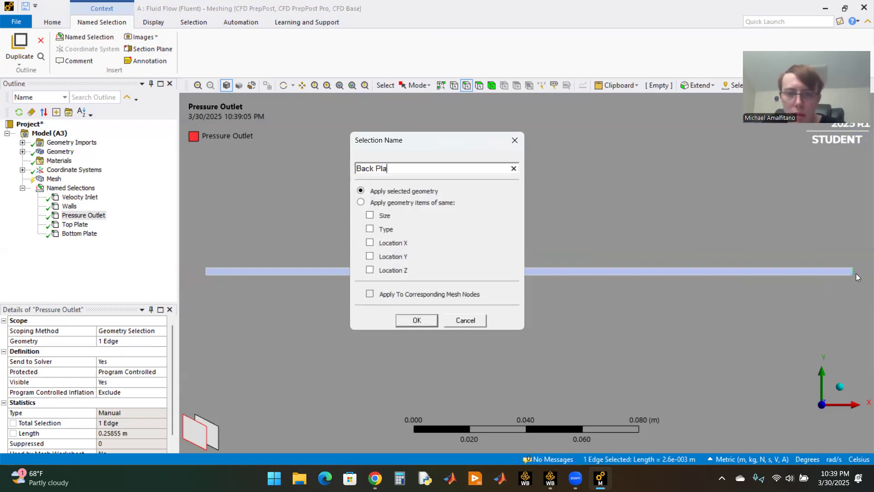
pyautogui.write('te')
pyautogui.press('Return')
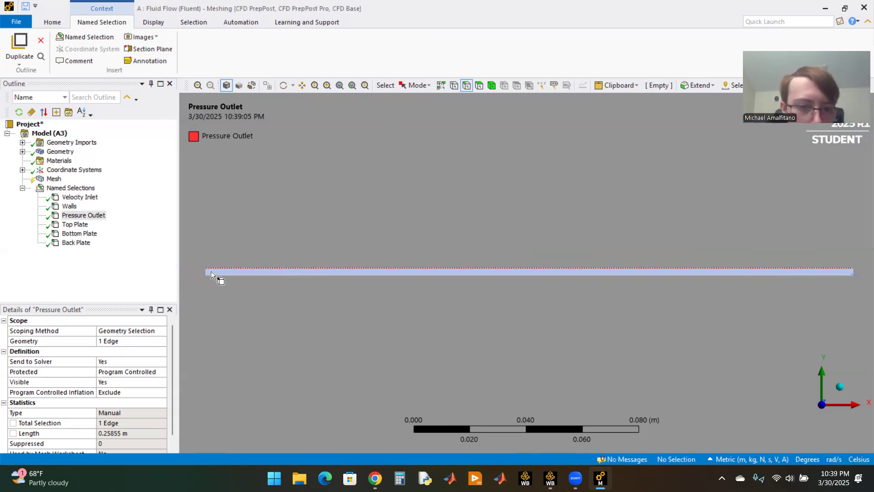
# Step: Create a named selection called Front Plate from the short upstream edge of the plate cut-out
pyautogui.click(211, 274)
pyautogui.write('nFront ')
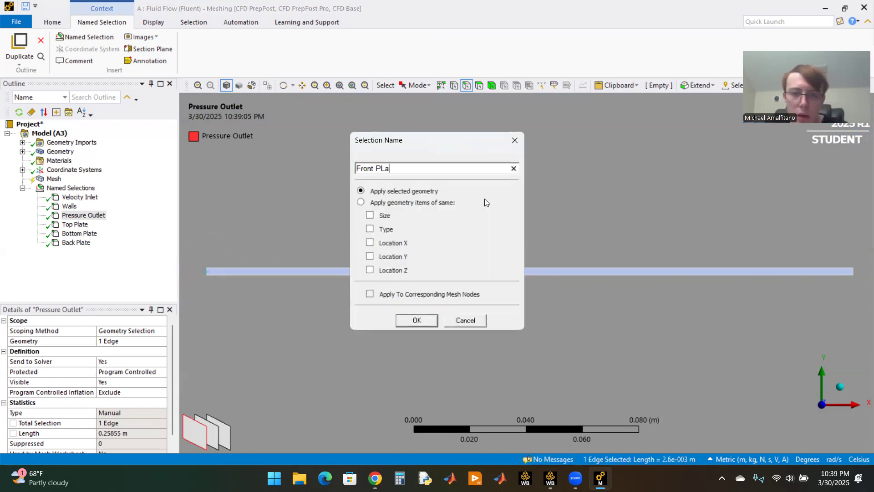
pyautogui.write('Plate')
pyautogui.press('Return')
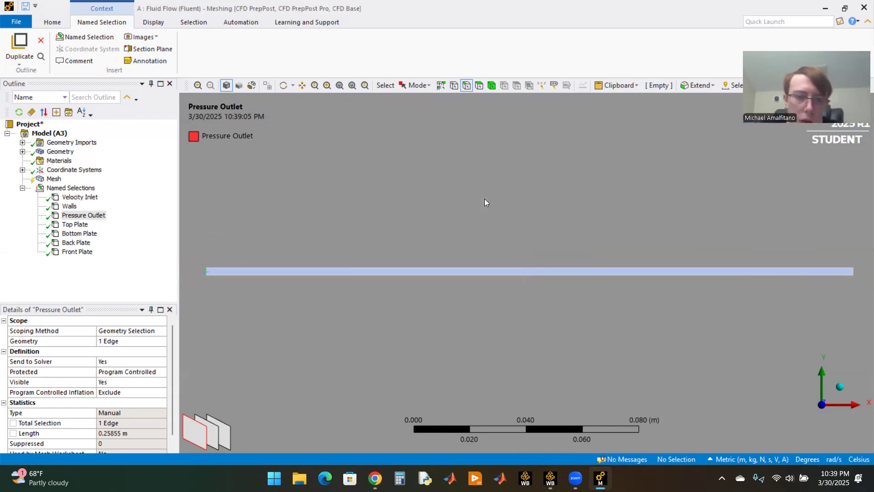
# Step: Check which edges the Velocity Inlet, Top Plate, Bottom Plate, Back Plate and Front Plate named selections cover
pyautogui.click(82, 198)
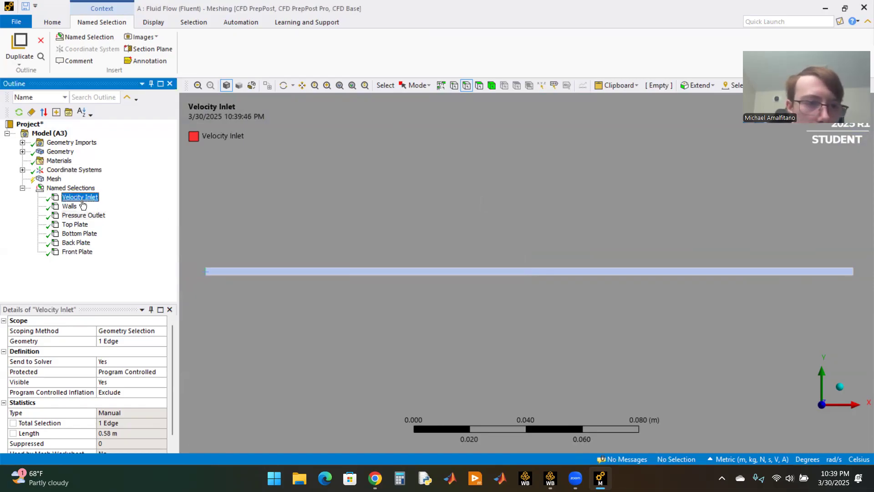
pyautogui.click(75, 225)
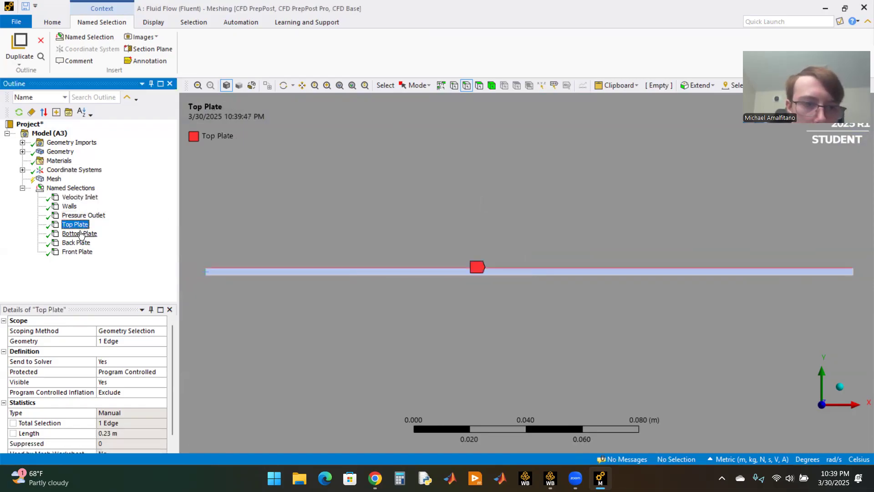
pyautogui.click(81, 234)
pyautogui.click(78, 243)
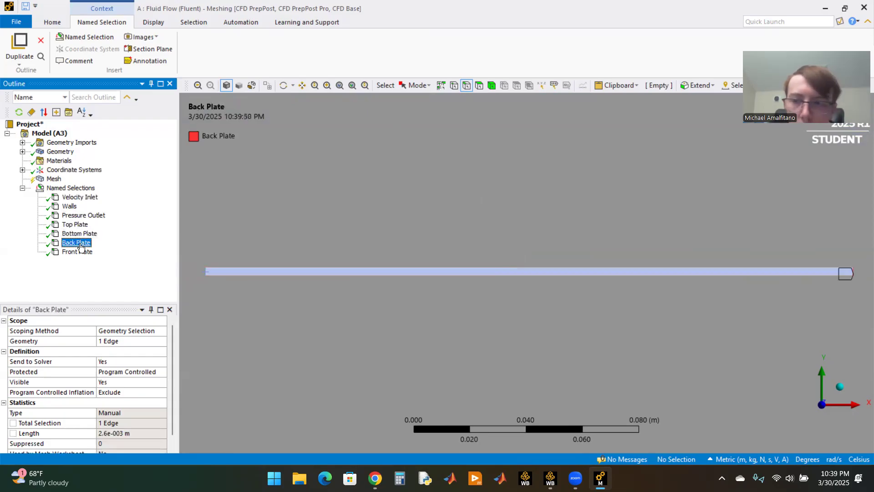
pyautogui.click(77, 252)
pyautogui.scroll(-5, 408, 206)
pyautogui.scroll(-5, 408, 206)
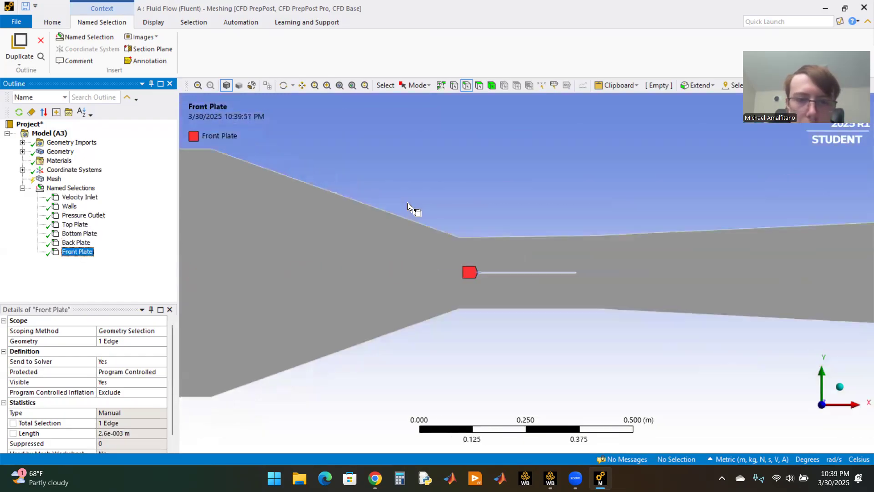
# Step: Add a mesh method scoped to the channel surface body and set it to Triangles
pyautogui.click(22, 188)
pyautogui.click(54, 179)
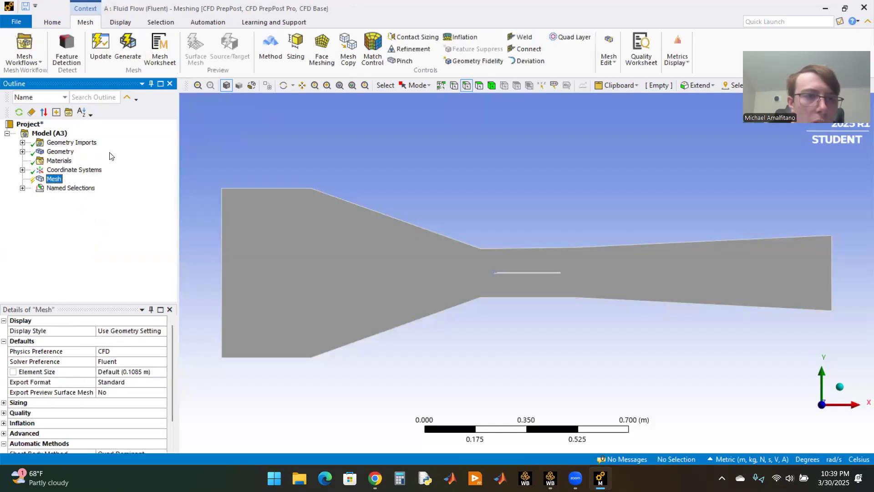
pyautogui.click(271, 49)
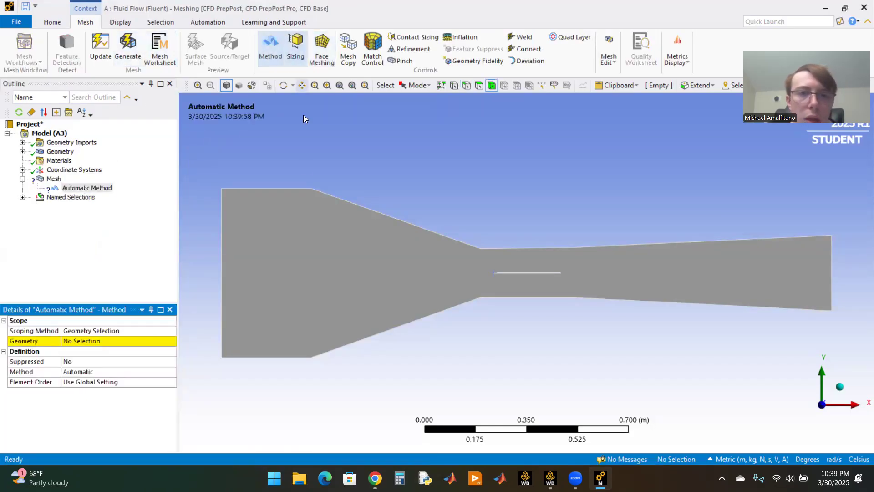
pyautogui.click(108, 343)
pyautogui.click(238, 306)
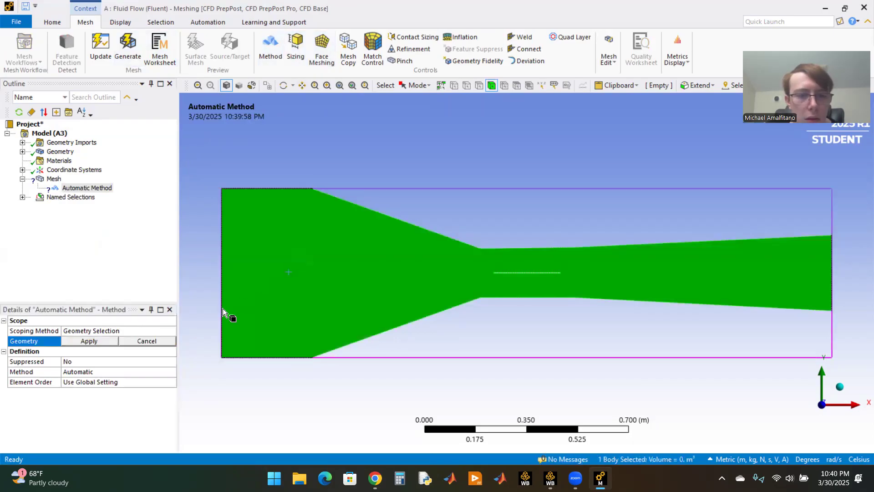
pyautogui.click(82, 341)
pyautogui.click(100, 371)
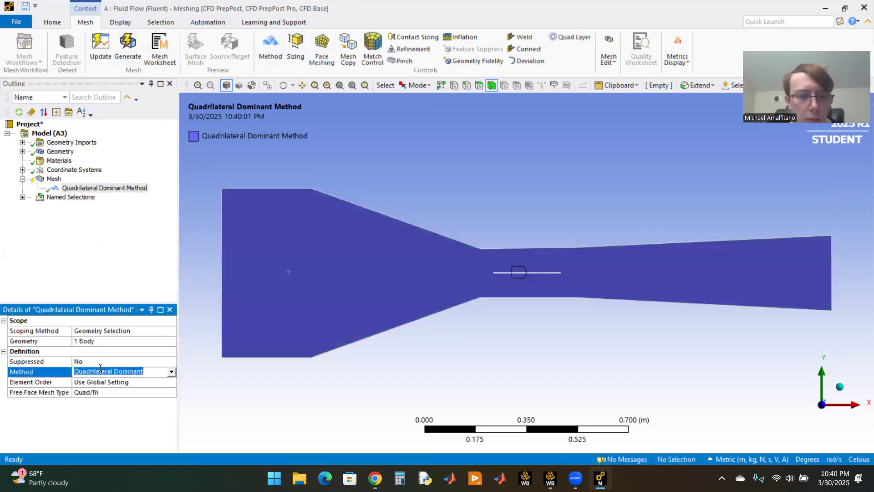
pyautogui.click(172, 373)
pyautogui.click(89, 386)
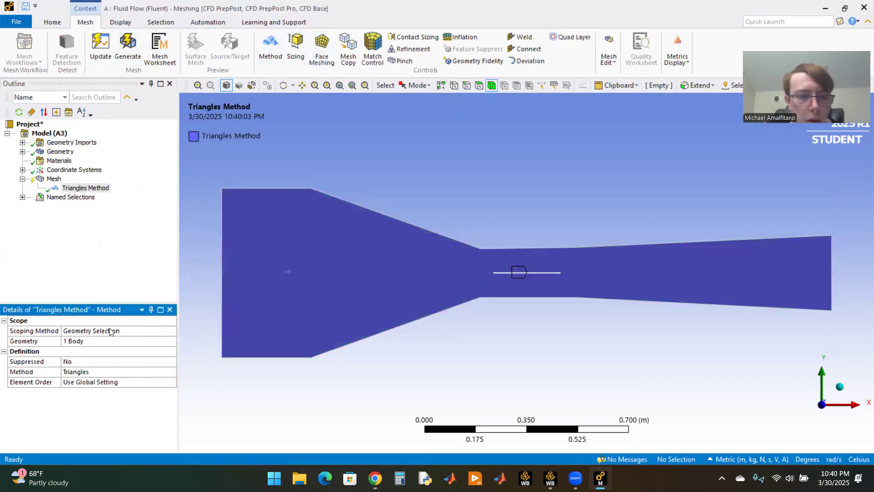
# Step: Set the global mesh element size to 0.0015 m
pyautogui.click(54, 179)
pyautogui.click(114, 372)
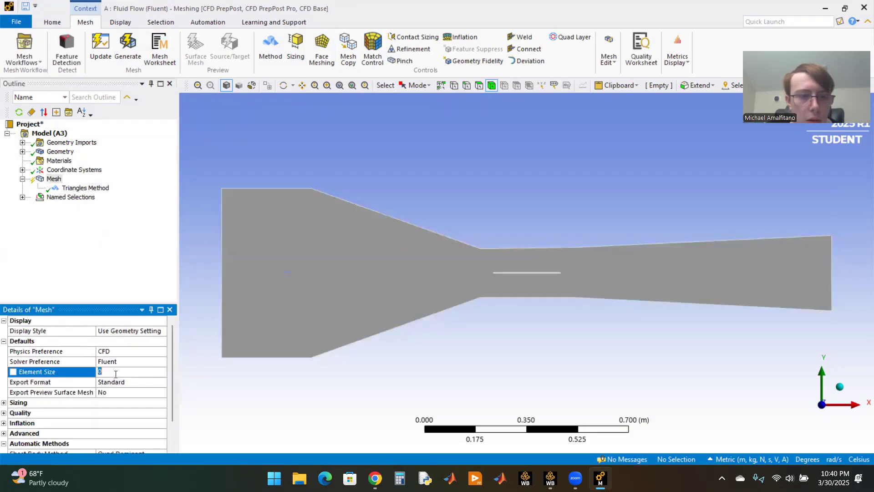
pyautogui.write('0.0015')
pyautogui.press('Return')
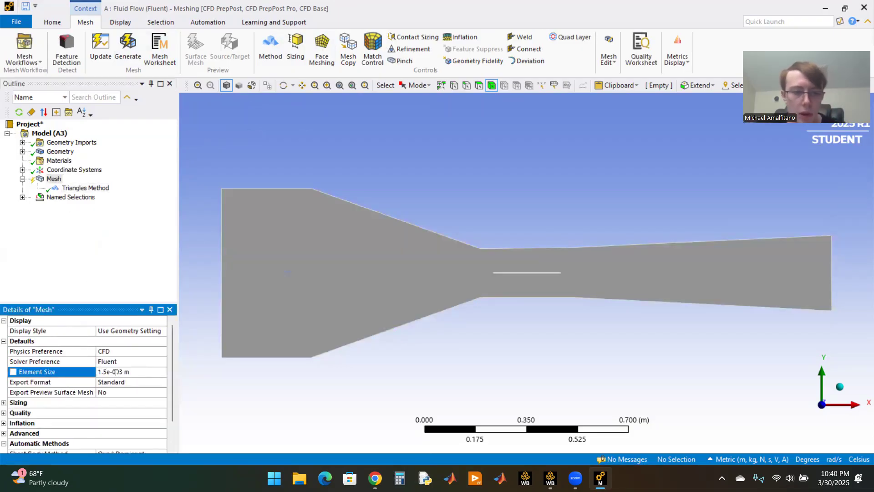
# Step: Insert a sizing control into the mesh
pyautogui.rightClick(66, 191)
pyautogui.moveTo(132, 194)
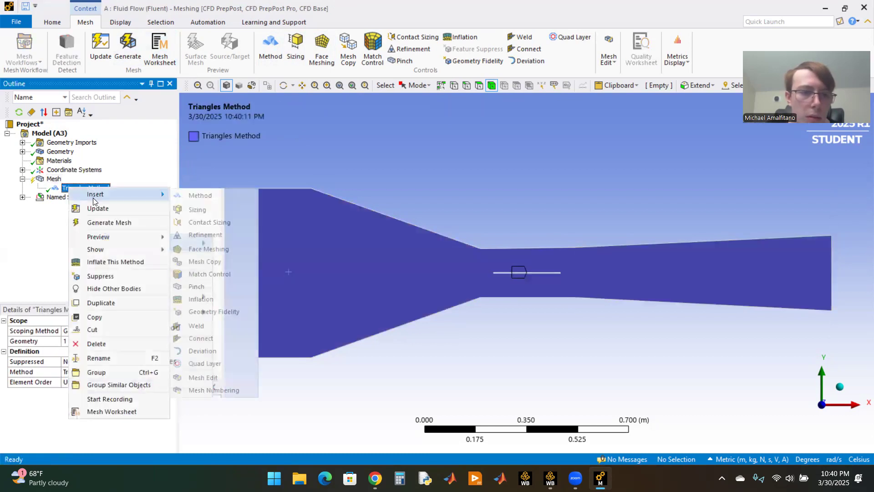
pyautogui.click(196, 209)
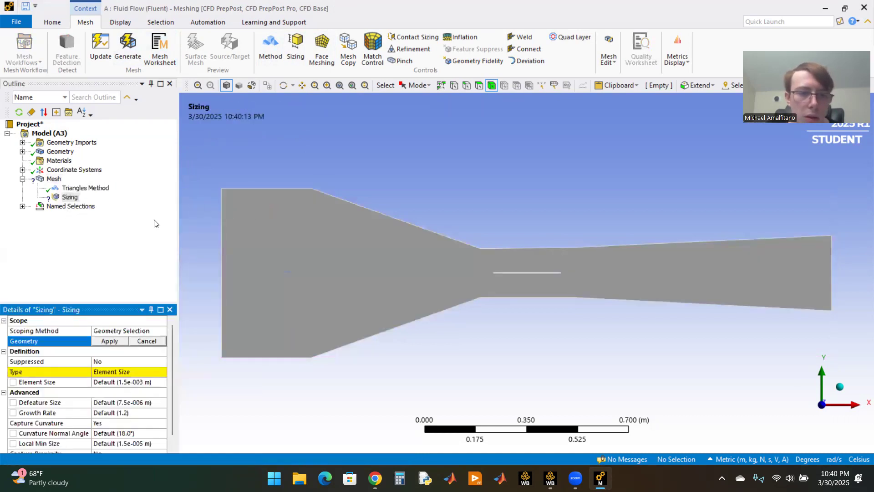
pyautogui.click(117, 372)
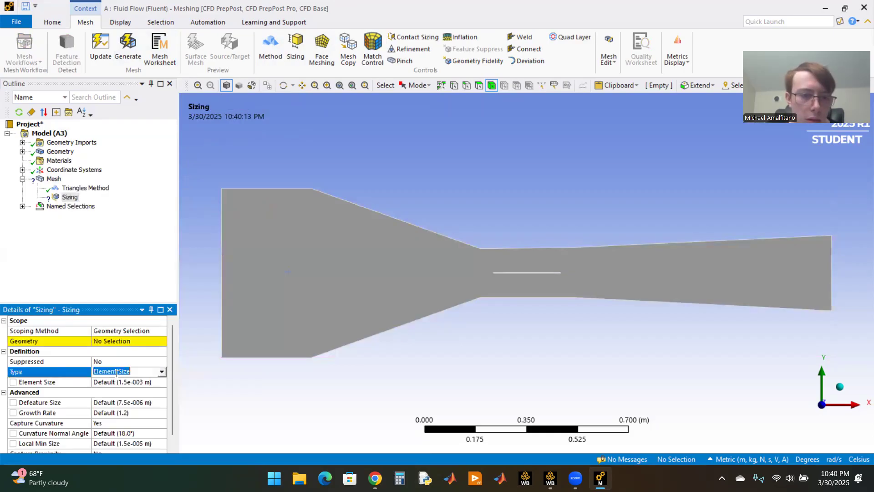
pyautogui.click(117, 342)
pyautogui.click(325, 291)
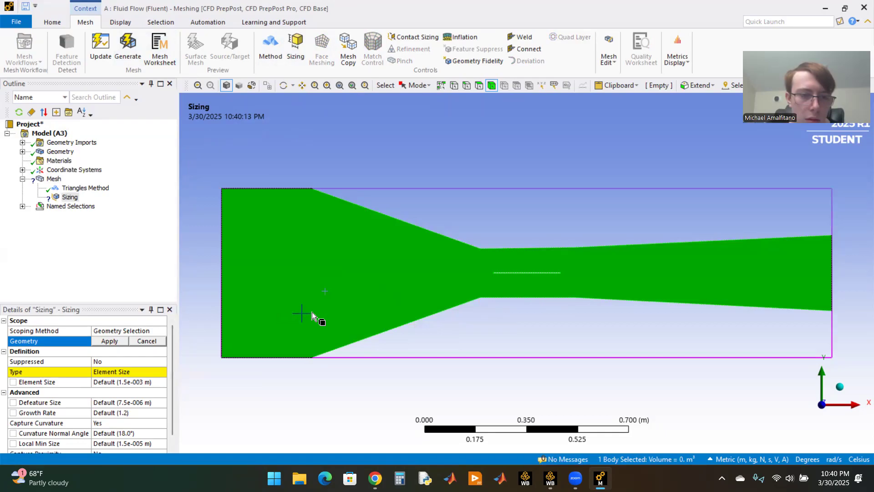
pyautogui.scroll(2, 525, 307)
pyautogui.scroll(5, 526, 308)
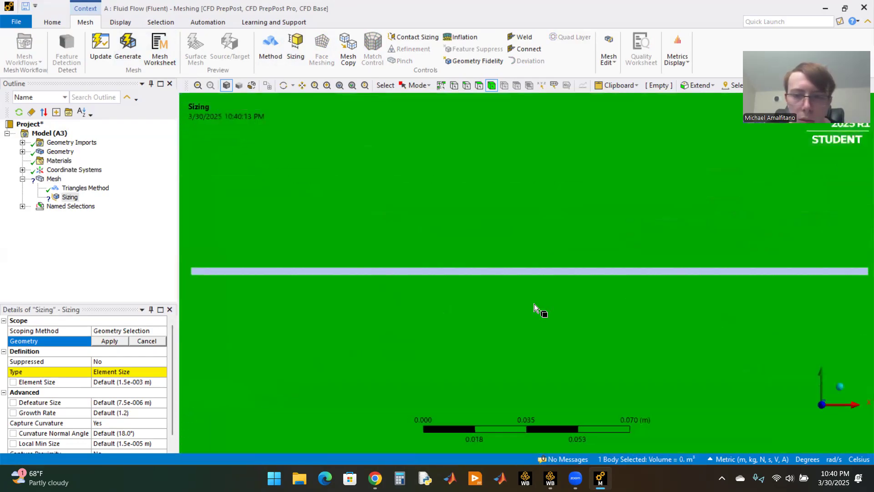
pyautogui.click(151, 340)
# Step: Scope the sizing control to the four edges of the plate cut-out
pyautogui.click(132, 340)
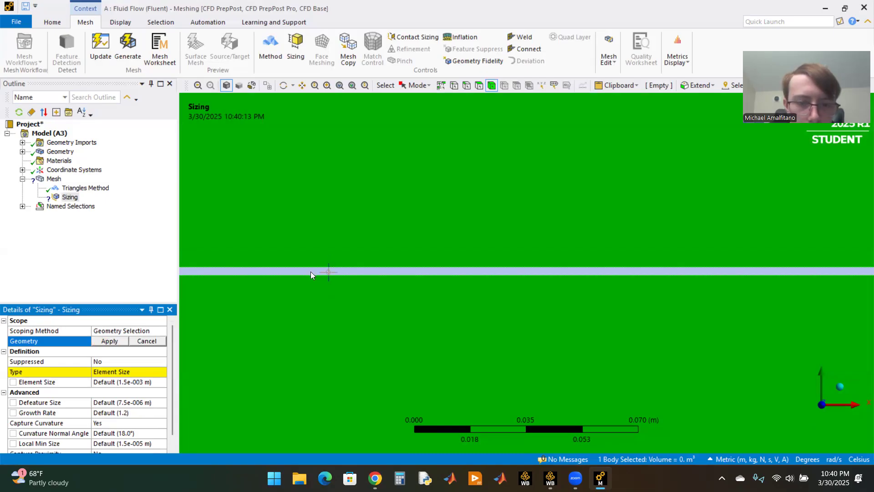
pyautogui.scroll(-1, 310, 271)
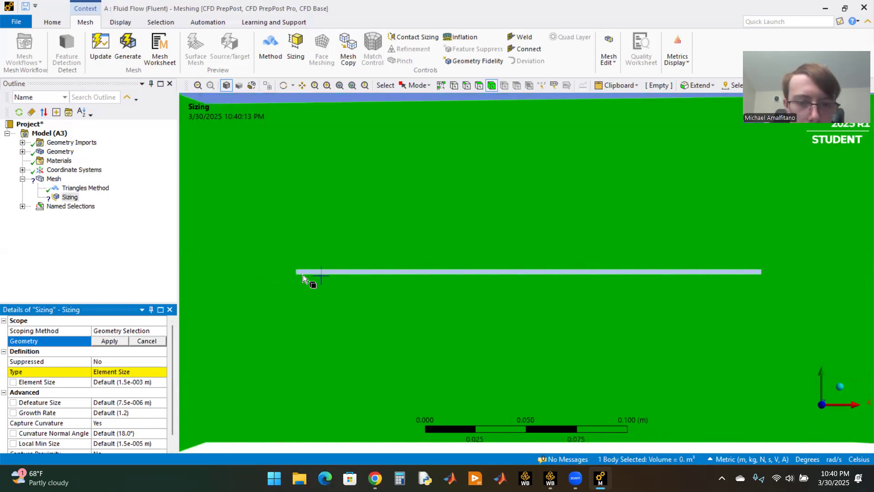
pyautogui.click(467, 86)
pyautogui.scroll(1, 314, 268)
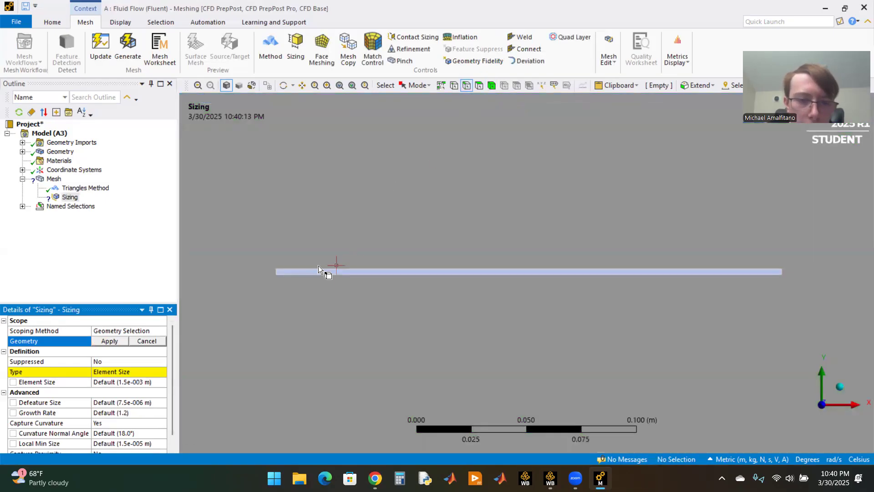
pyautogui.click(324, 272)
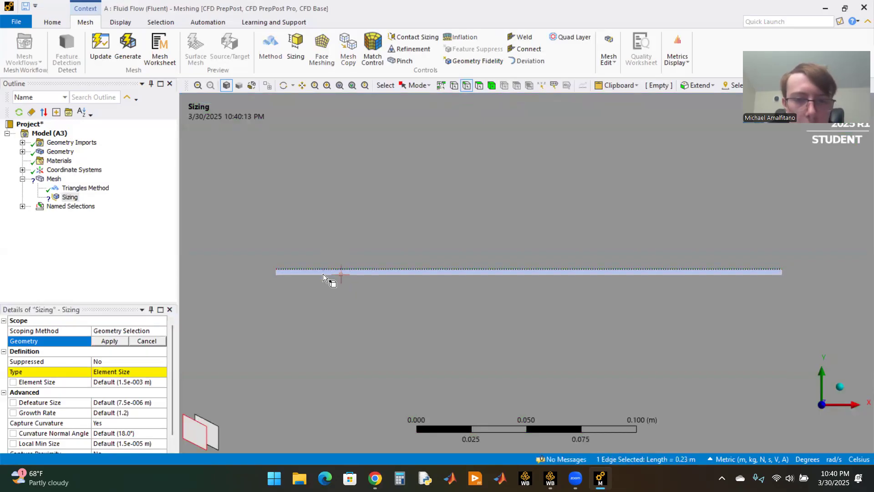
pyautogui.keyDown('ctrl'); pyautogui.click(293, 273); pyautogui.keyUp('ctrl')
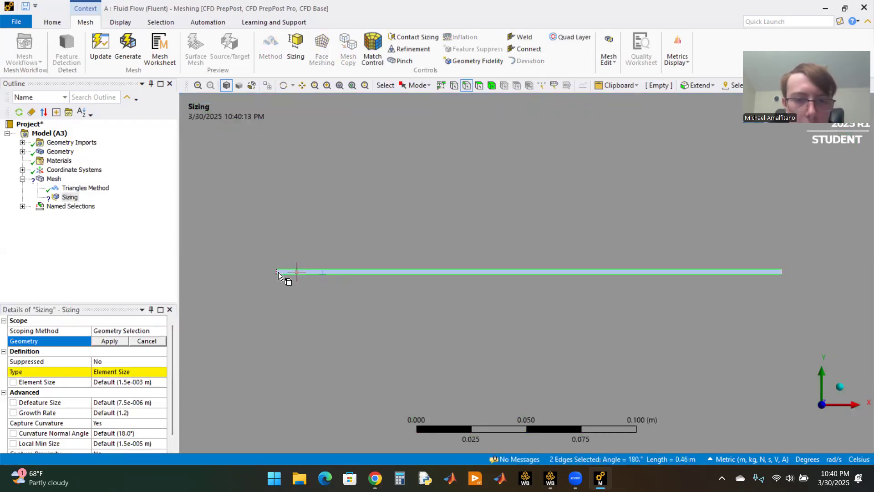
pyautogui.keyDown('ctrl'); pyautogui.click(278, 272); pyautogui.keyUp('ctrl')
pyautogui.keyDown('ctrl'); pyautogui.click(781, 273); pyautogui.keyUp('ctrl')
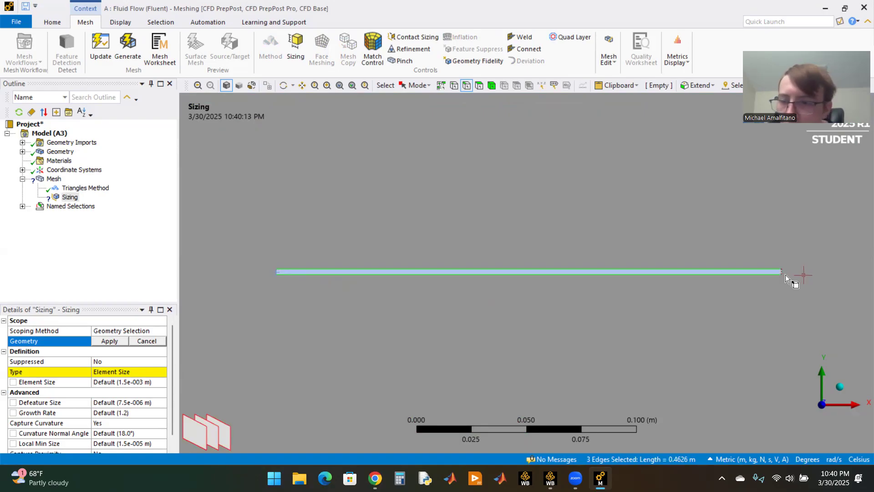
pyautogui.scroll(1, 469, 301)
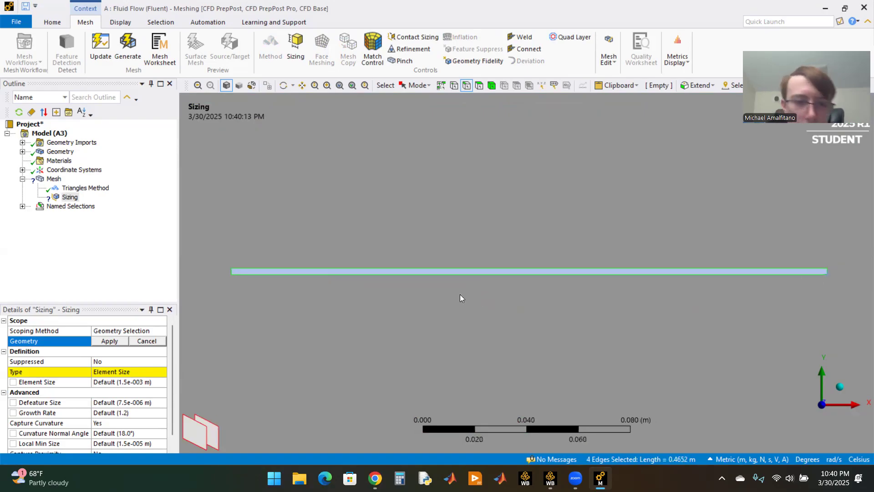
pyautogui.scroll(-1, 460, 294)
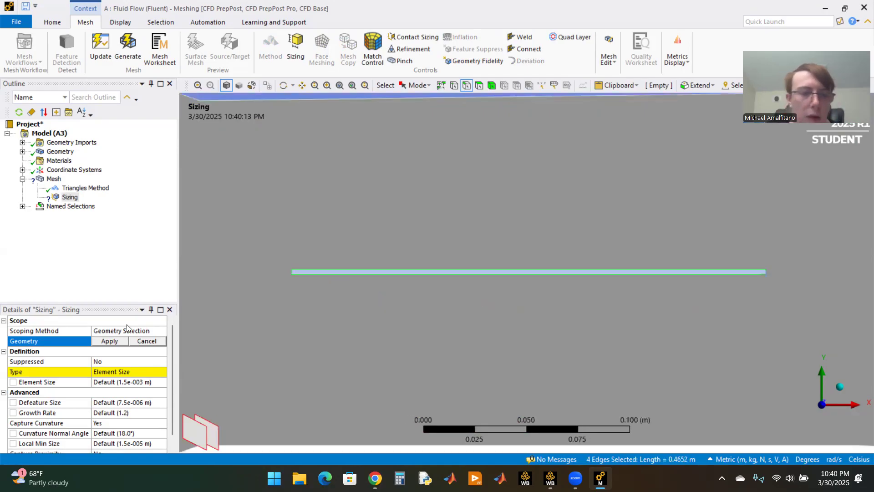
pyautogui.click(109, 341)
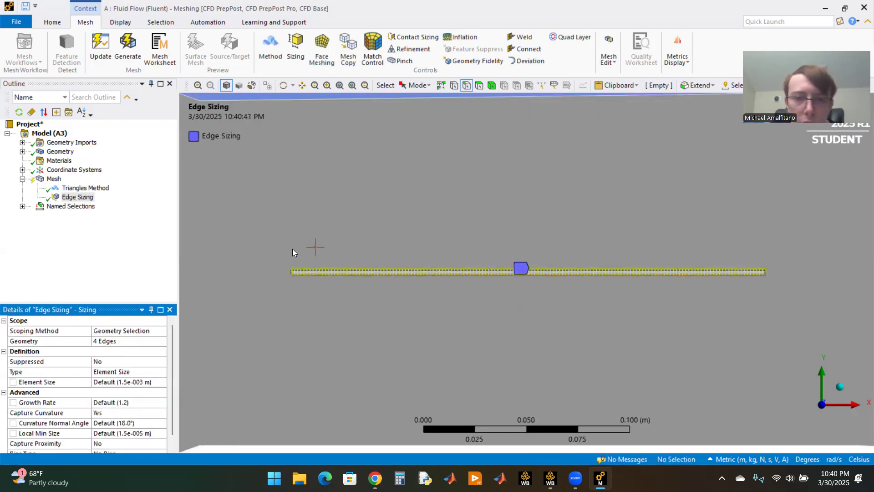
# Step: Set the element size of the plate's edge sizing to 0.00015 m
pyautogui.scroll(-1, 557, 273)
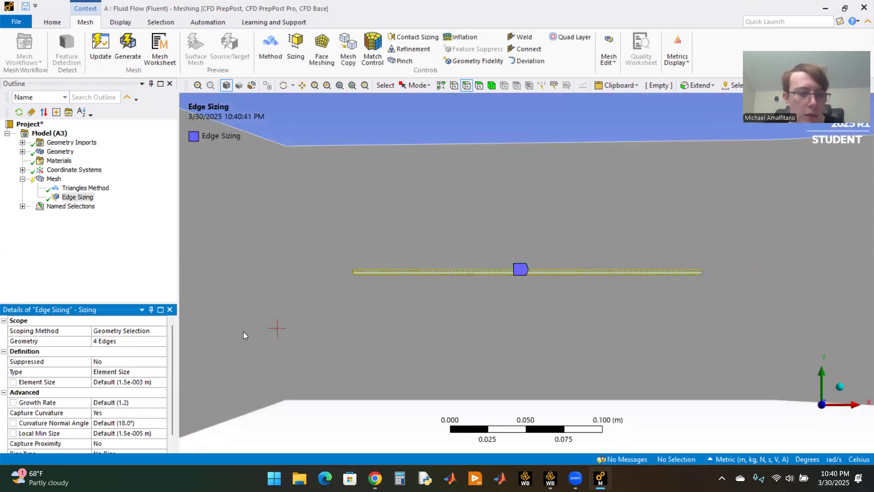
pyautogui.click(117, 380)
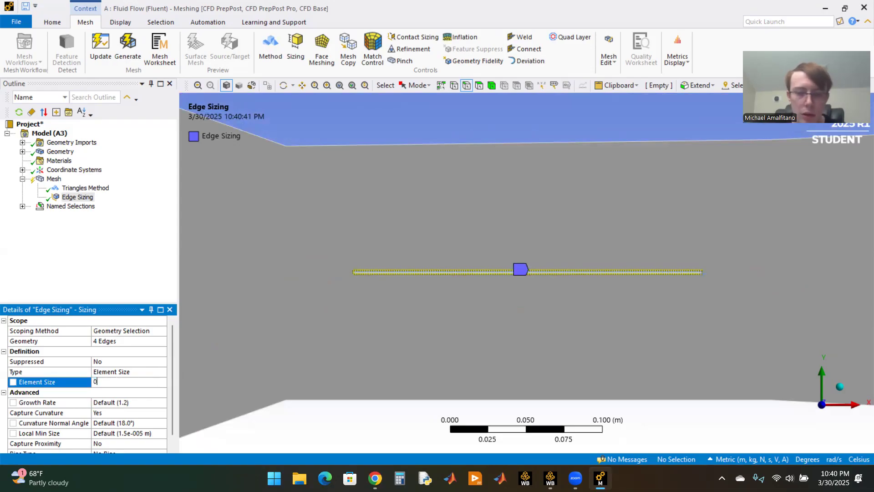
pyautogui.write('0.000')
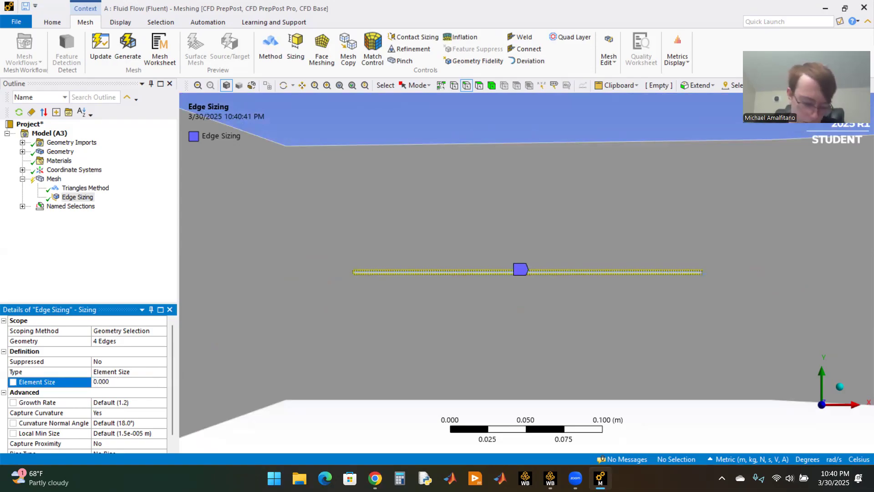
pyautogui.write('15')
pyautogui.press('Return')
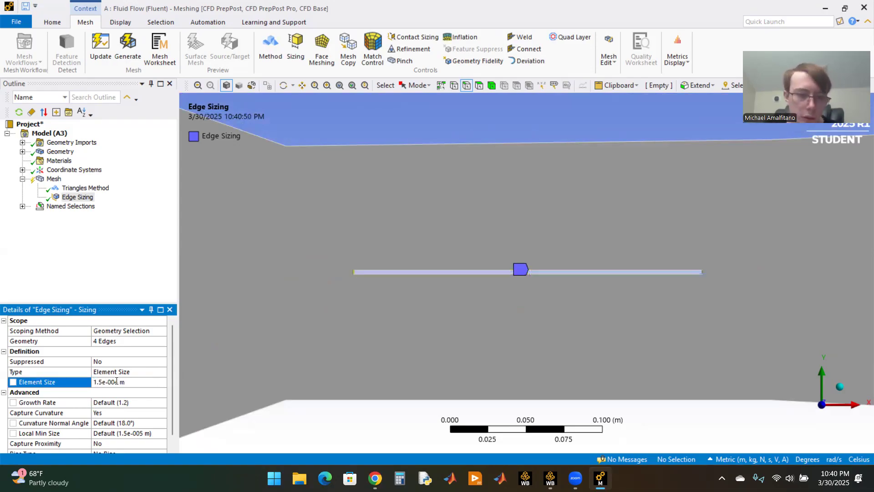
pyautogui.scroll(-1, 437, 283)
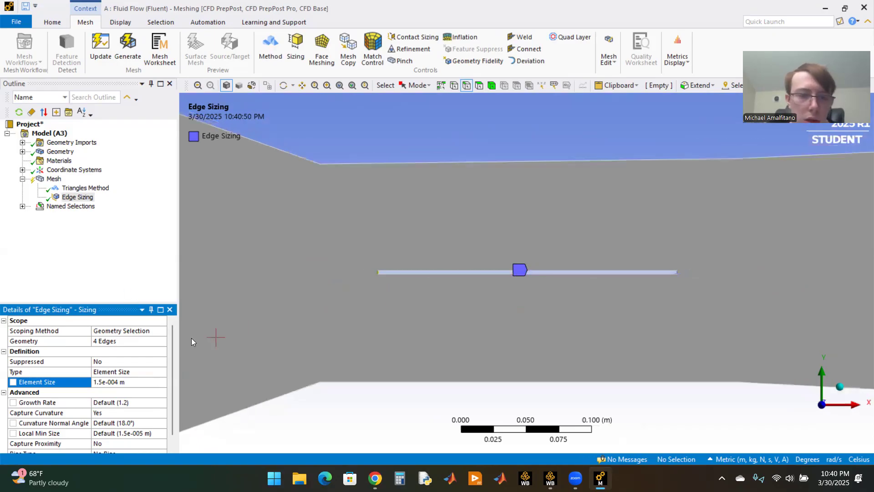
# Step: Generate the mesh for the whole channel with the triangle method and edge sizing applied
pyautogui.click(87, 217)
pyautogui.press('Up')
pyautogui.press('Up')
pyautogui.press('F7')
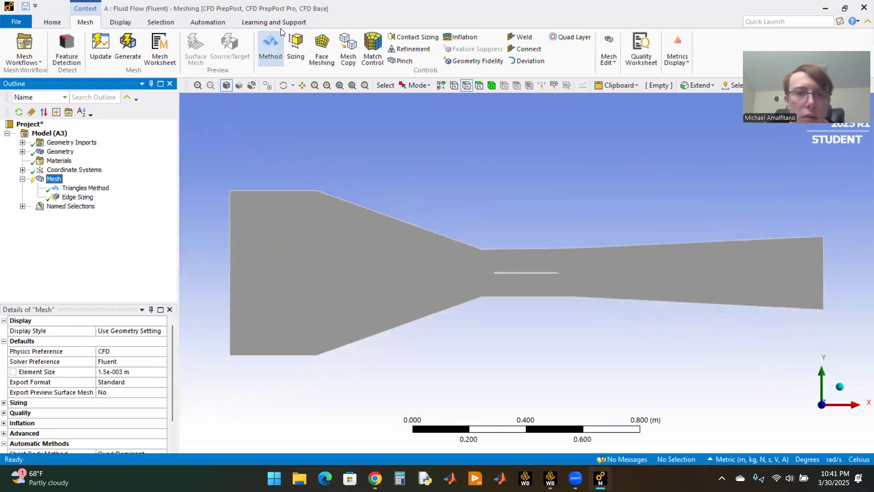
pyautogui.click(132, 49)
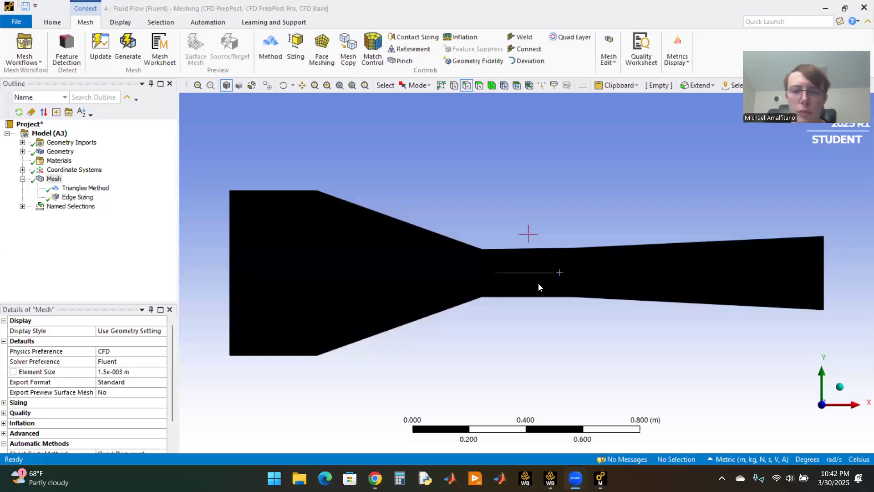
# Step: Examine the generated mesh around the plate in the throat and across the whole channel
pyautogui.scroll(3, 528, 286)
pyautogui.scroll(5, 527, 289)
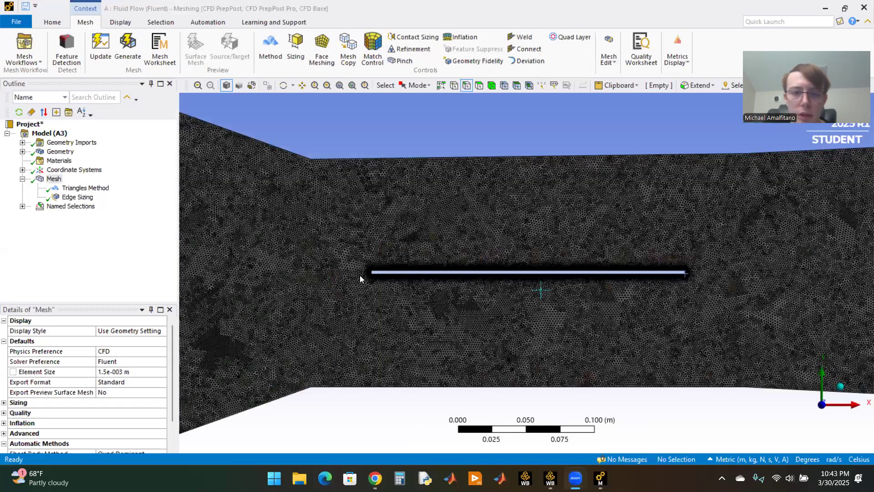
pyautogui.scroll(-7, 483, 275)
pyautogui.scroll(4, 568, 281)
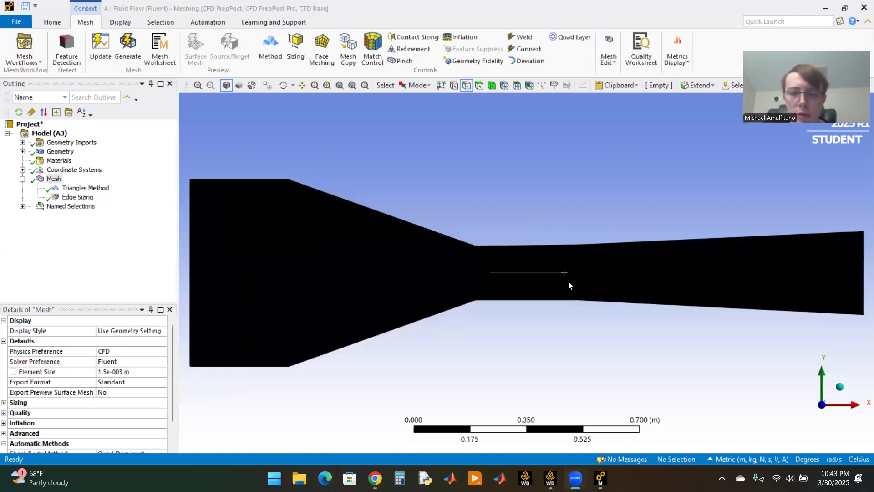
pyautogui.scroll(2, 568, 284)
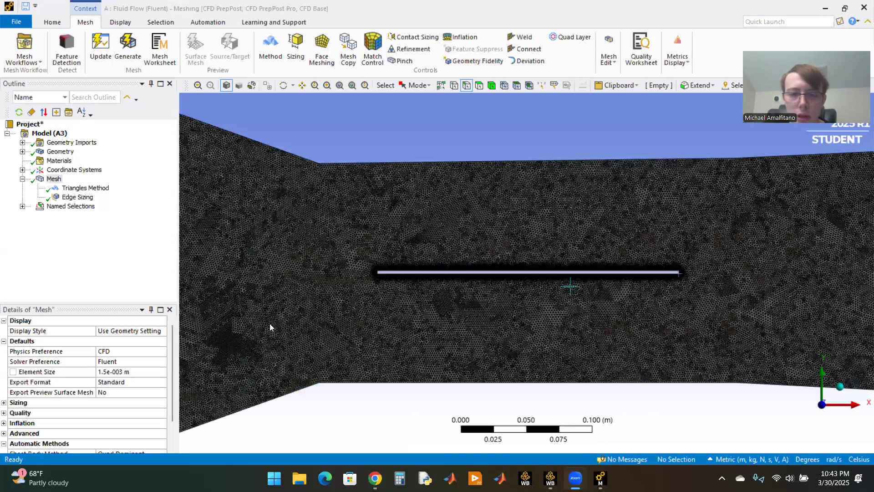
pyautogui.scroll(2, 664, 287)
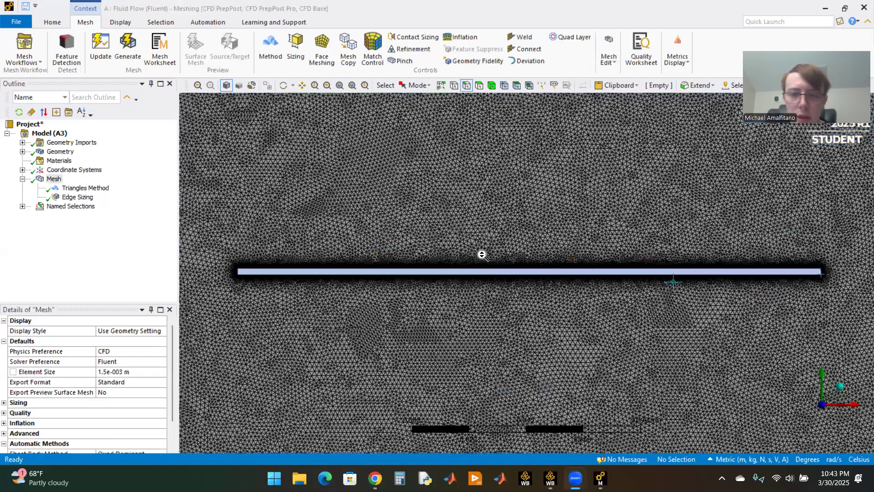
pyautogui.scroll(-3, 482, 255)
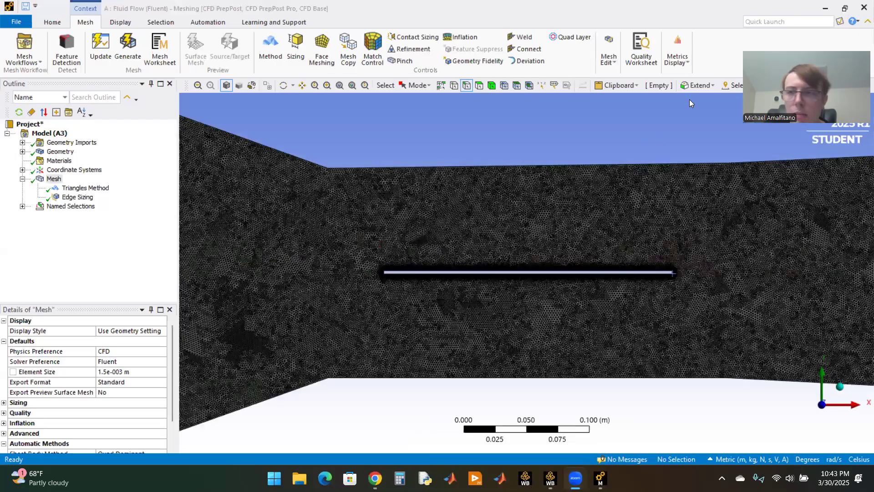
pyautogui.press('F7')
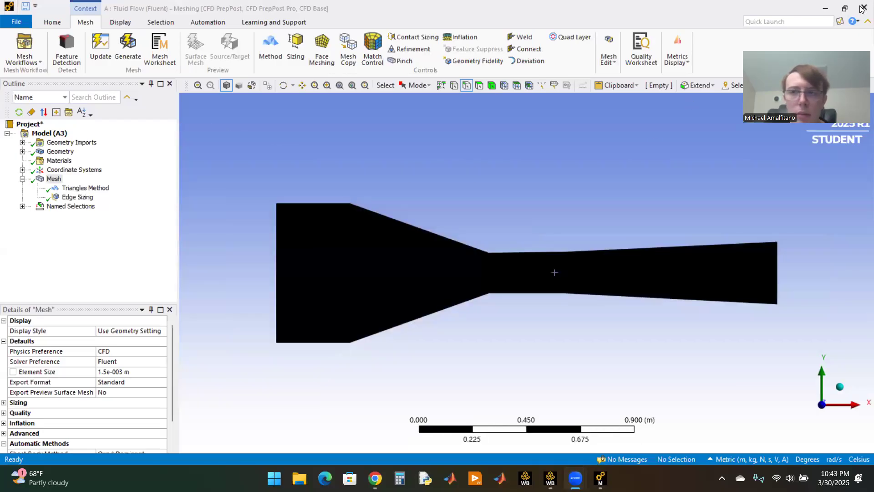
# Step: Close the meshing application and update the Mesh component of the fluid flow system in Workbench
pyautogui.click(862, 9)
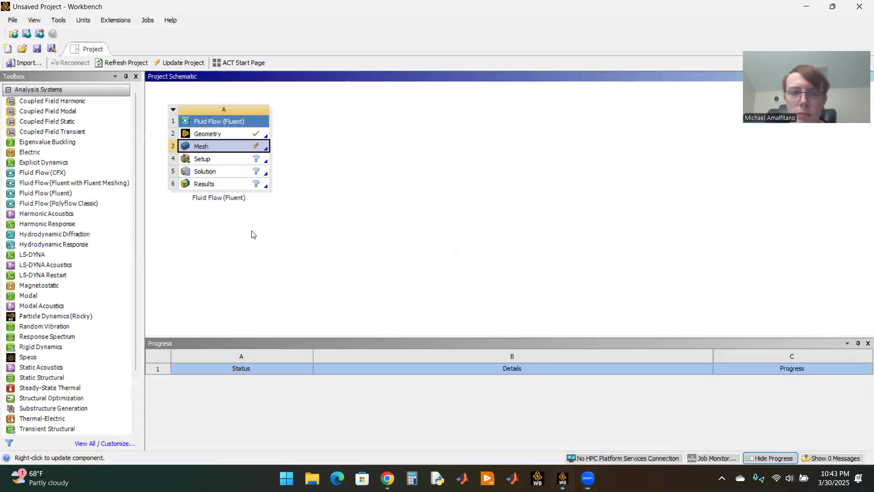
pyautogui.rightClick(227, 152)
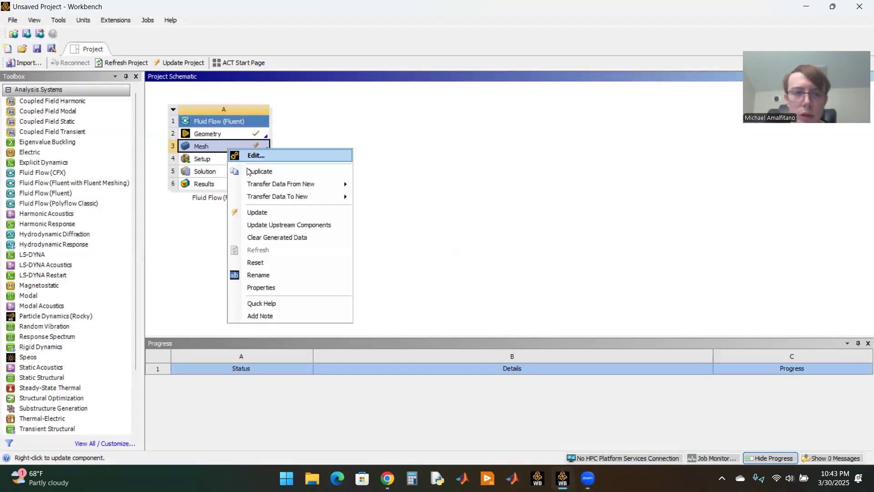
pyautogui.click(250, 211)
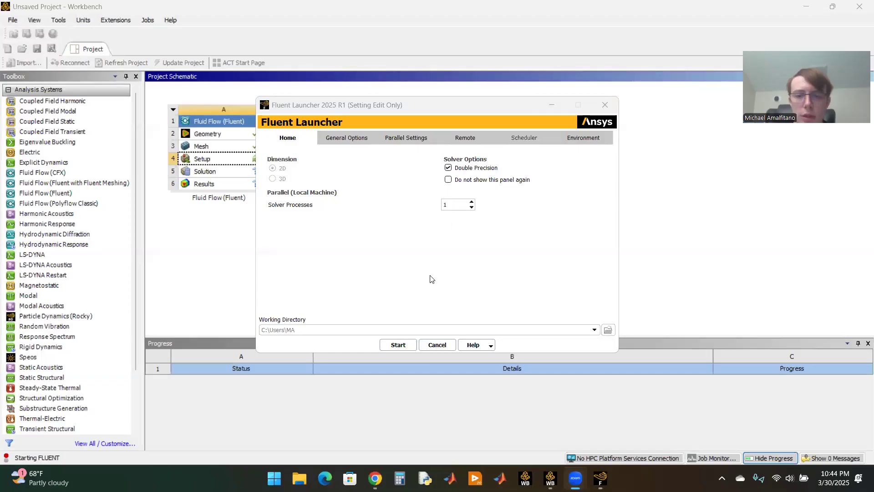
# Step: Launch Fluent for the system's Setup with the offered launcher options and dismiss the key behavioral changes notice
pyautogui.click(398, 345)
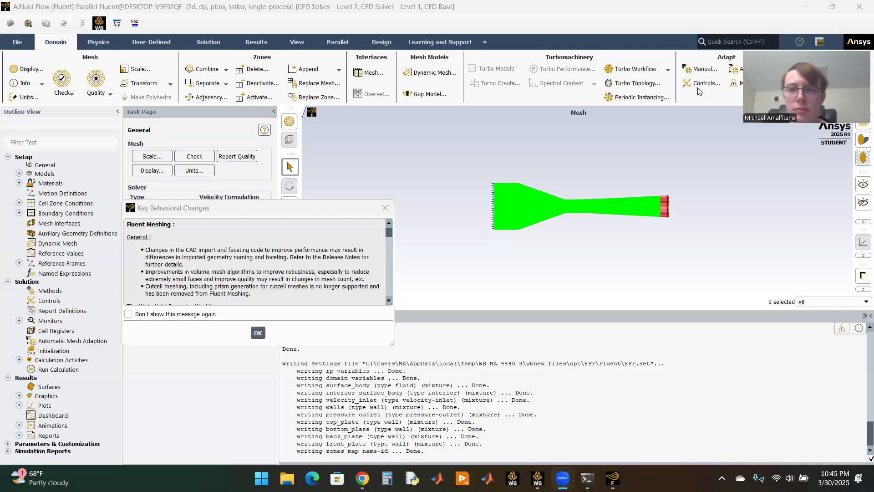
pyautogui.click(259, 333)
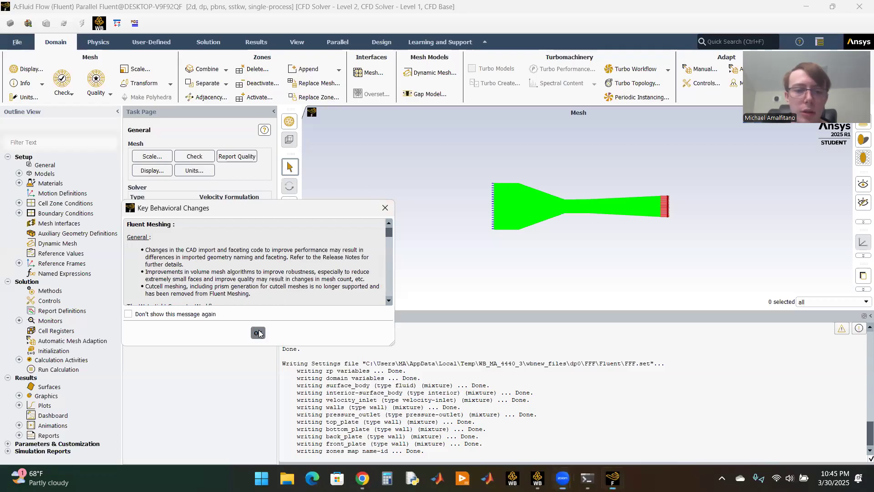
# Step: Set the viscous model to Laminar
pyautogui.click(19, 173)
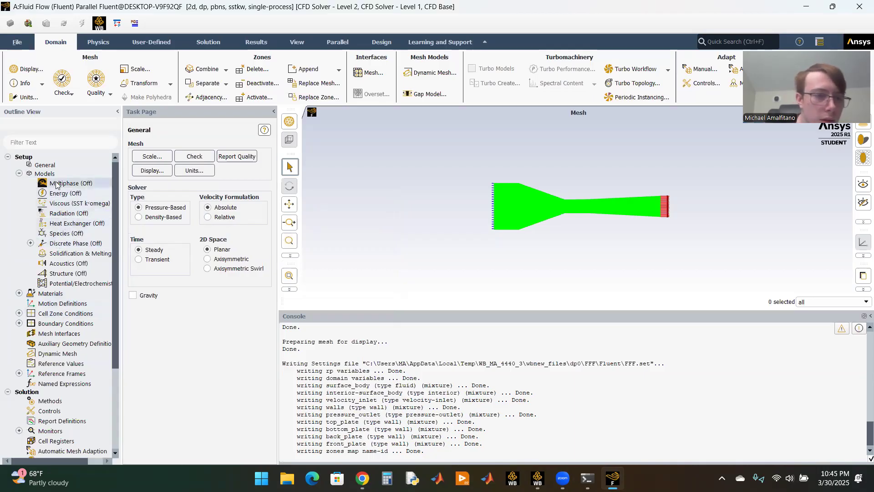
pyautogui.doubleClick(76, 205)
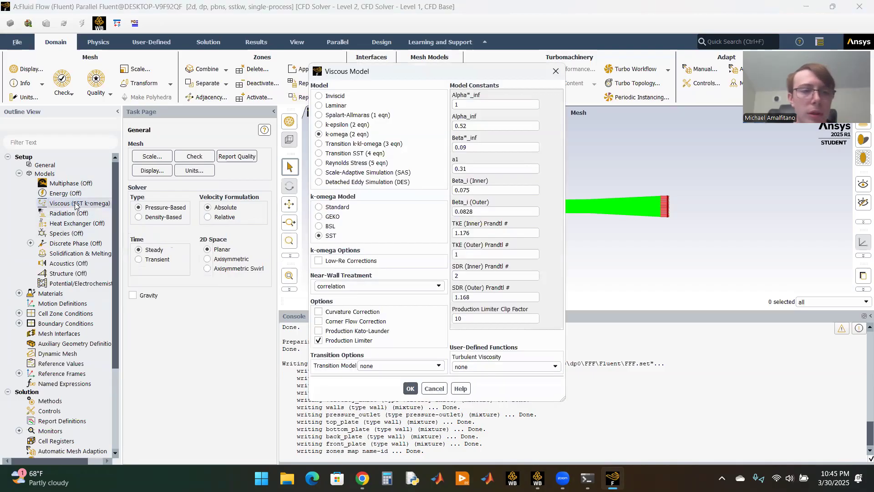
pyautogui.click(331, 108)
pyautogui.click(337, 204)
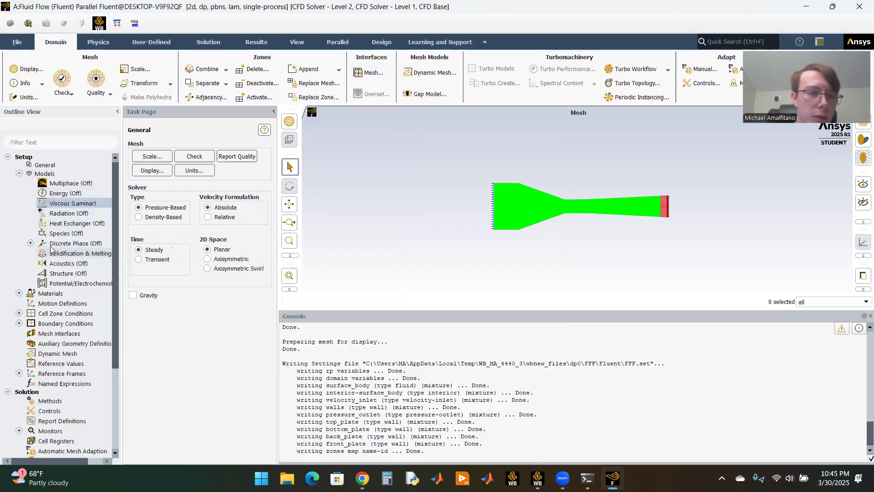
pyautogui.click(19, 174)
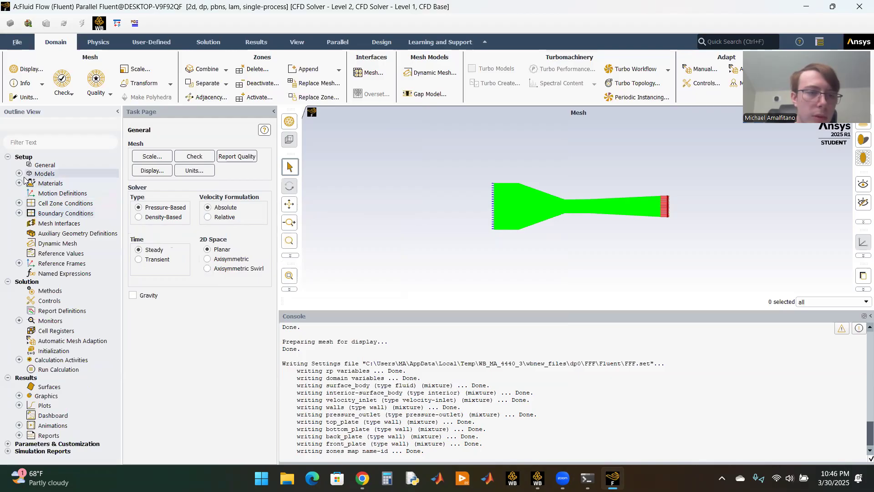
# Step: Check the density and viscosity of the air fluid material
pyautogui.click(18, 183)
pyautogui.click(30, 193)
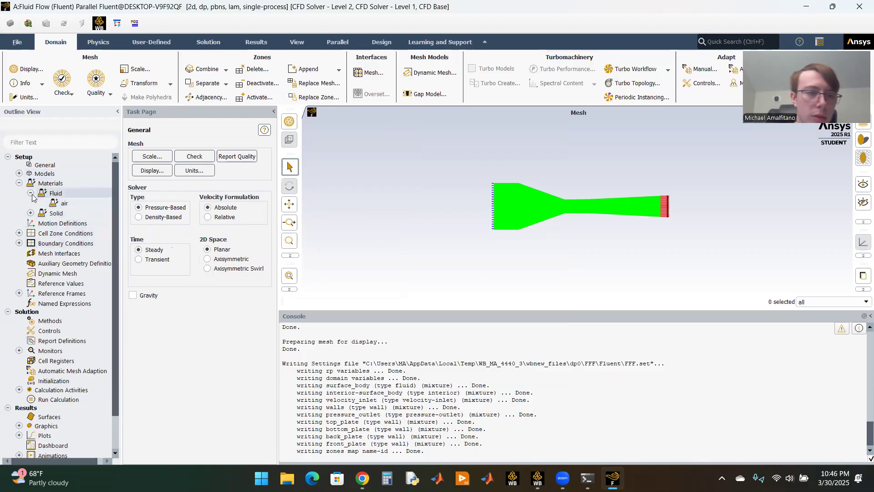
pyautogui.doubleClick(86, 204)
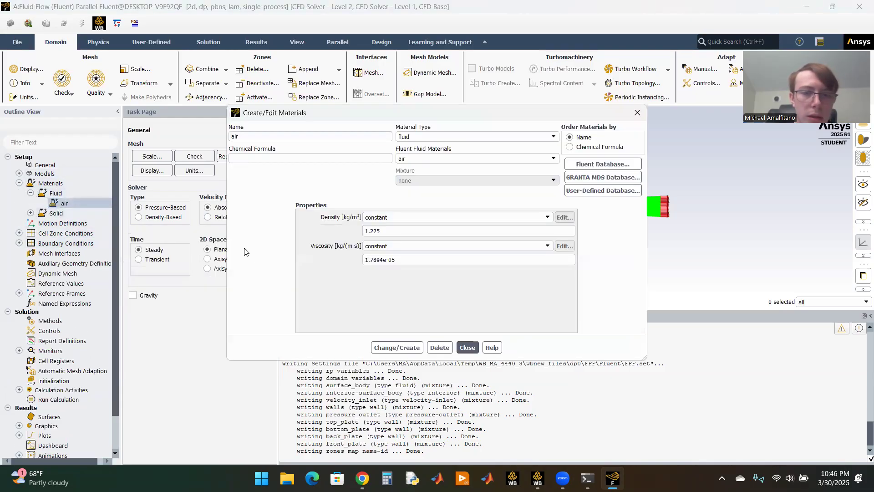
pyautogui.click(467, 348)
pyautogui.click(30, 193)
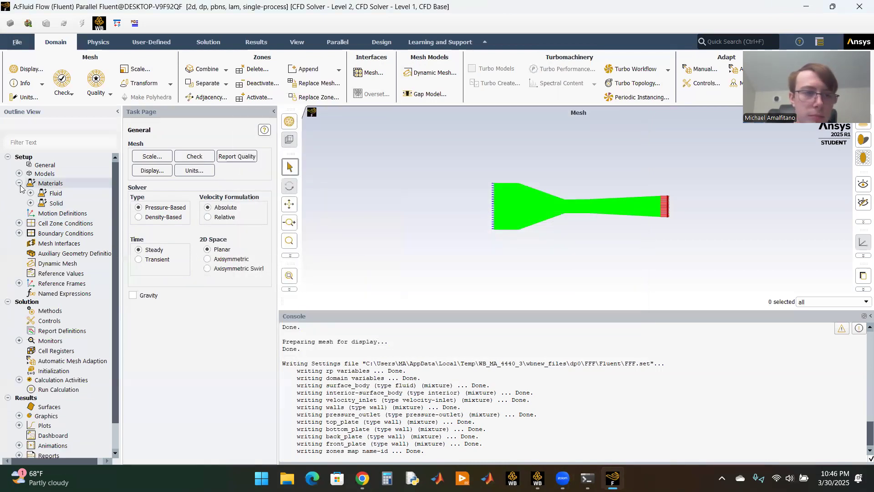
pyautogui.click(19, 183)
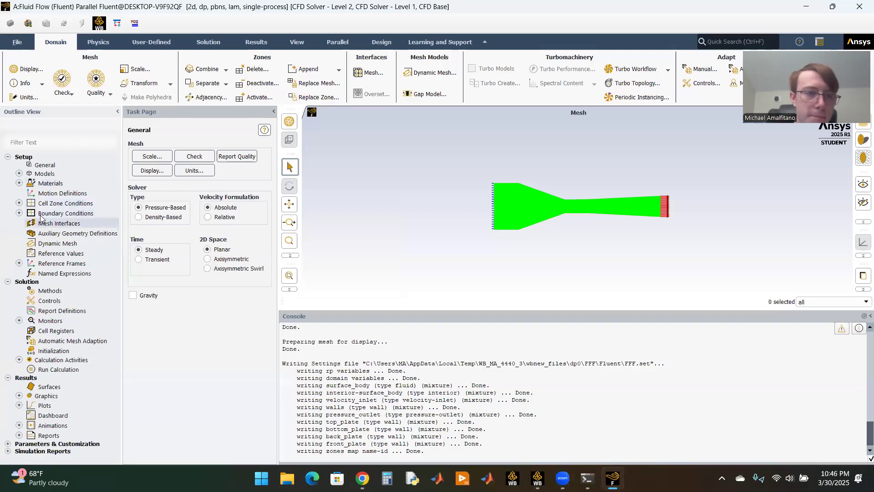
# Step: Set the velocity magnitude of the velocity_inlet boundary to 2.371 m/s and apply it
pyautogui.click(19, 213)
pyautogui.click(31, 222)
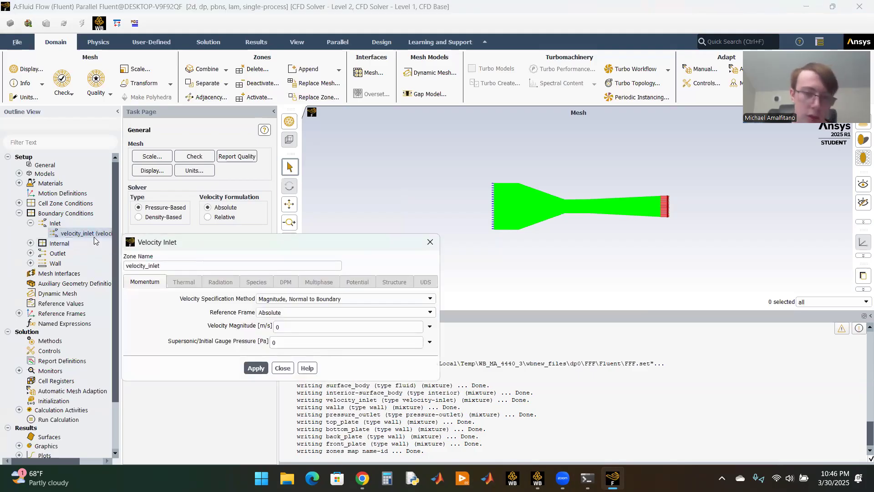
pyautogui.click(291, 326)
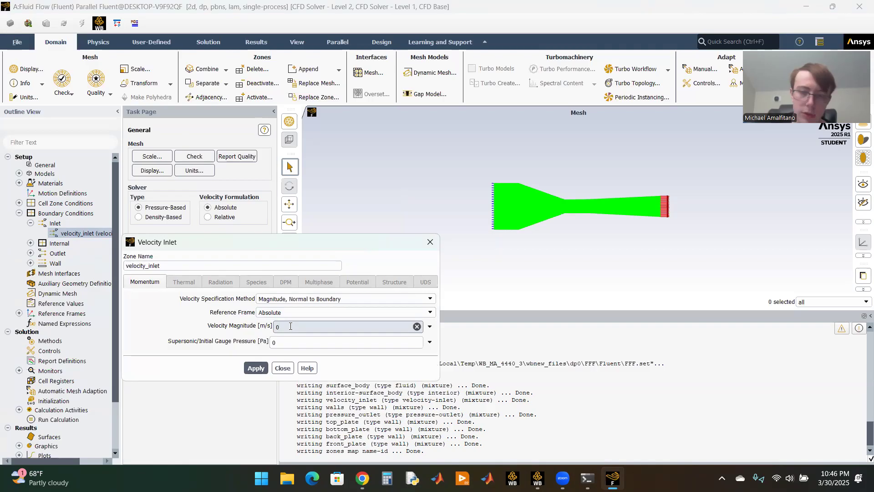
pyautogui.press('BackSpace')
pyautogui.write('2.37')
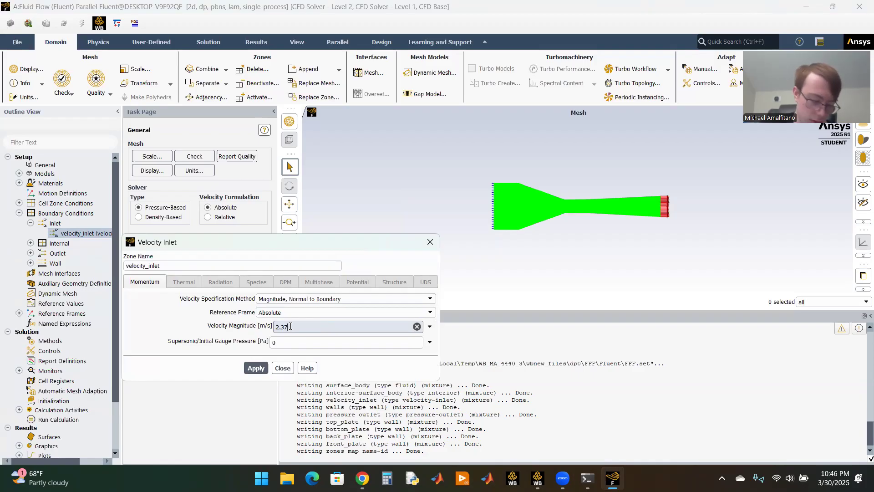
pyautogui.click(256, 368)
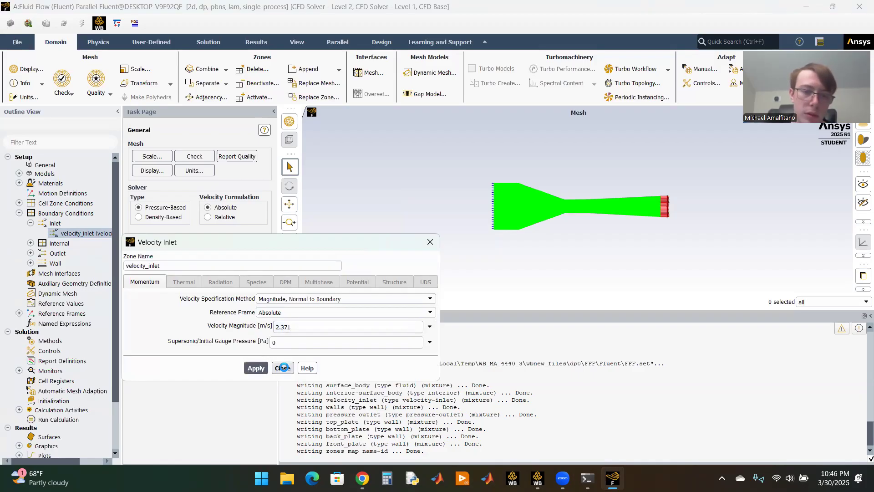
pyautogui.click(282, 368)
pyautogui.click(30, 223)
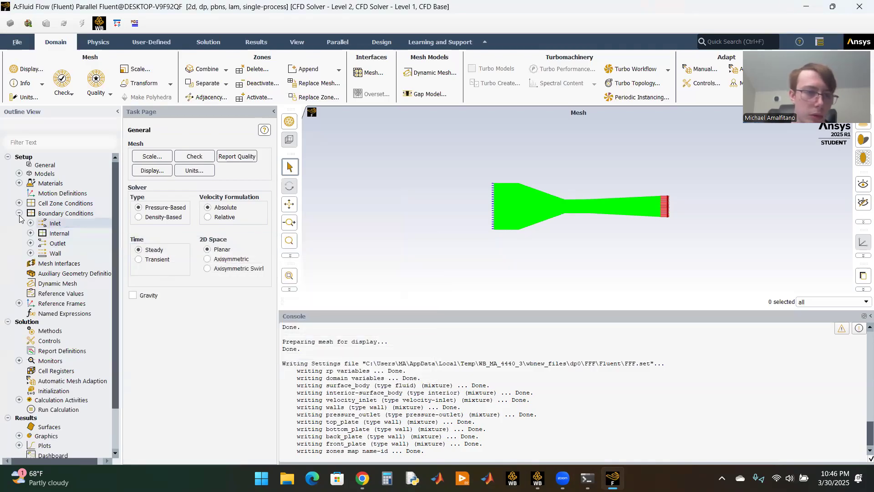
pyautogui.click(19, 213)
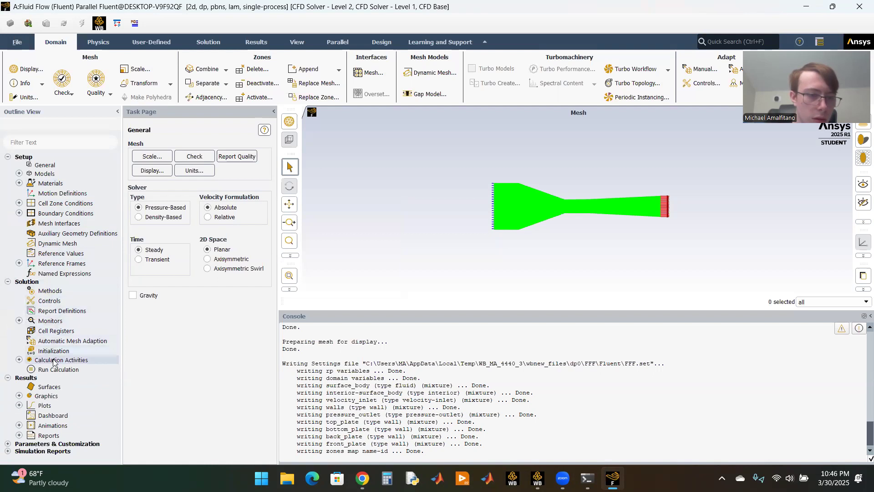
# Step: Initialize the solution with hybrid initialization
pyautogui.click(41, 352)
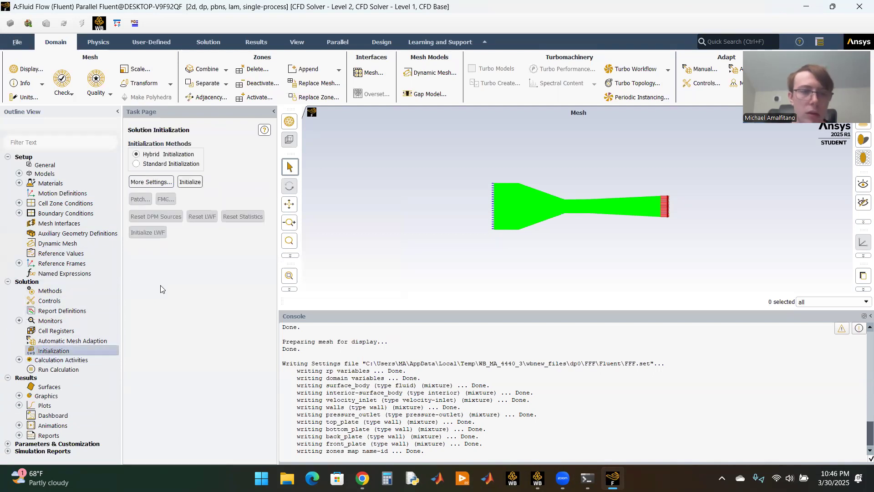
pyautogui.click(191, 183)
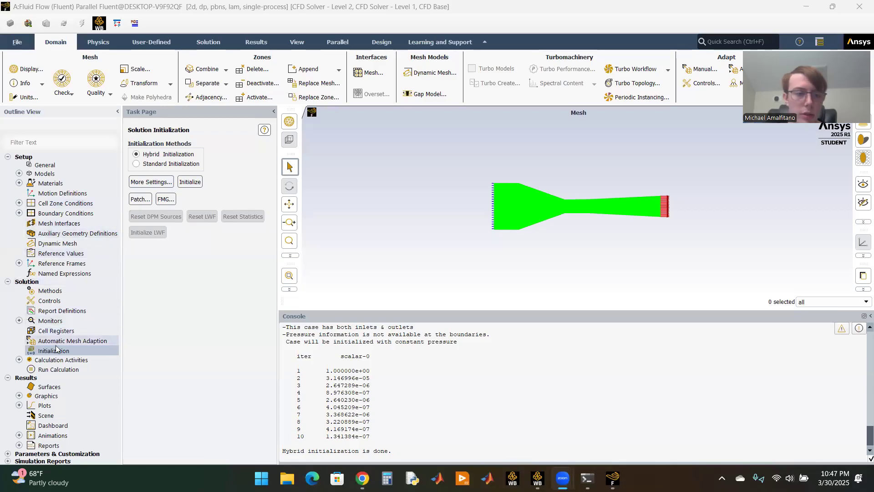
# Step: Set the number of iterations to 1000 and run the calculation
pyautogui.click(55, 368)
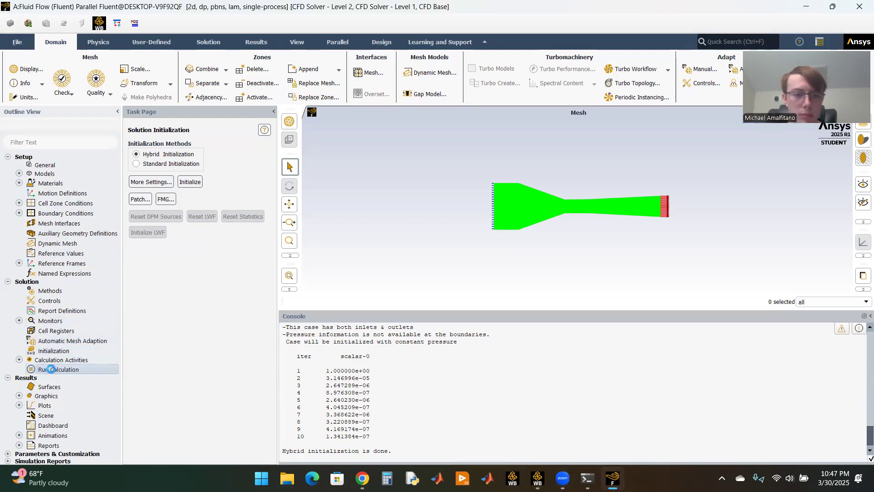
pyautogui.click(160, 255)
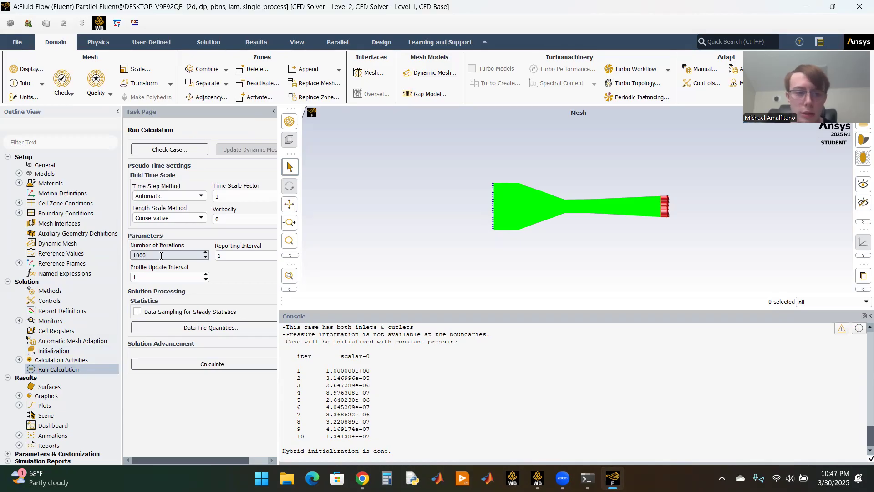
pyautogui.click(195, 390)
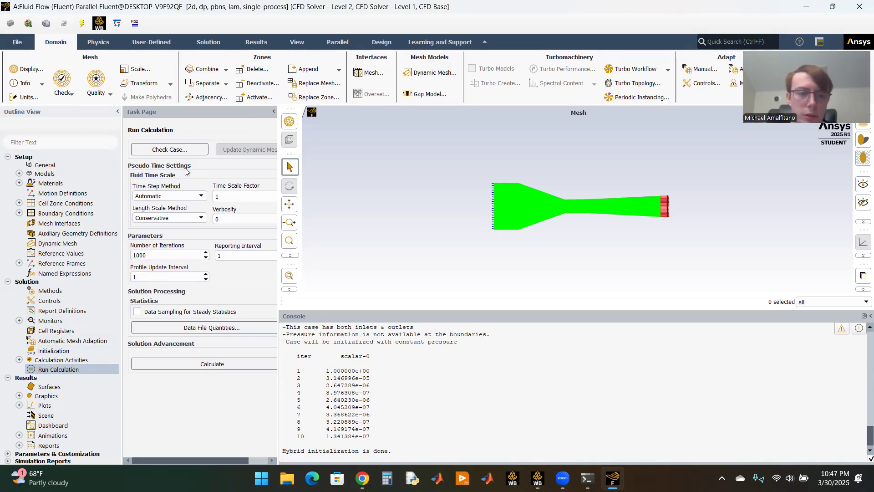
pyautogui.click(205, 363)
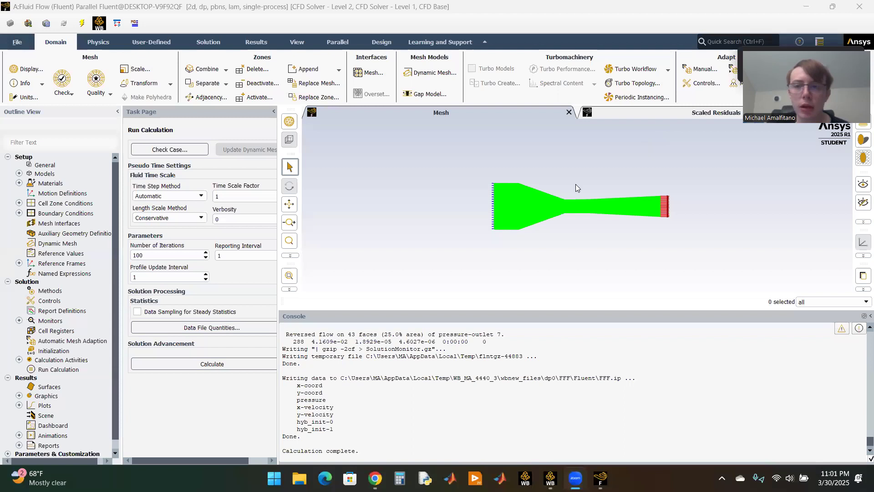
# Step: Start a new line surface for the results and name it x1
pyautogui.click(51, 386)
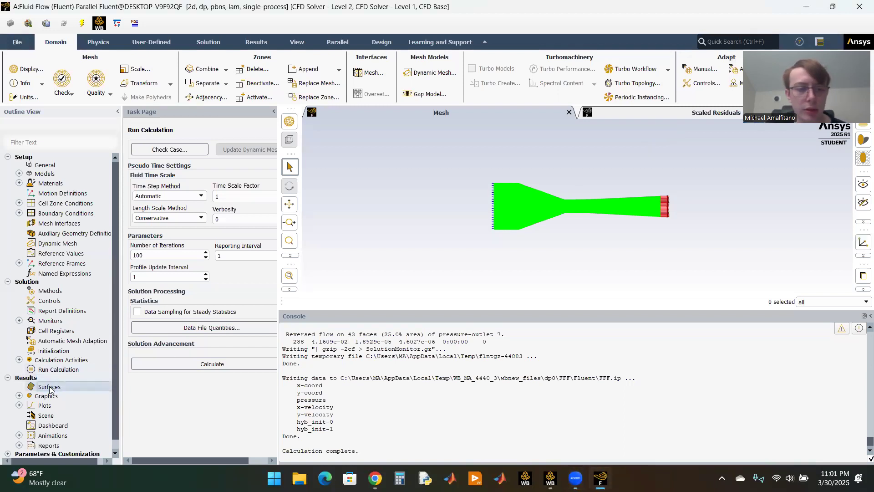
pyautogui.rightClick(49, 388)
pyautogui.moveTo(72, 403)
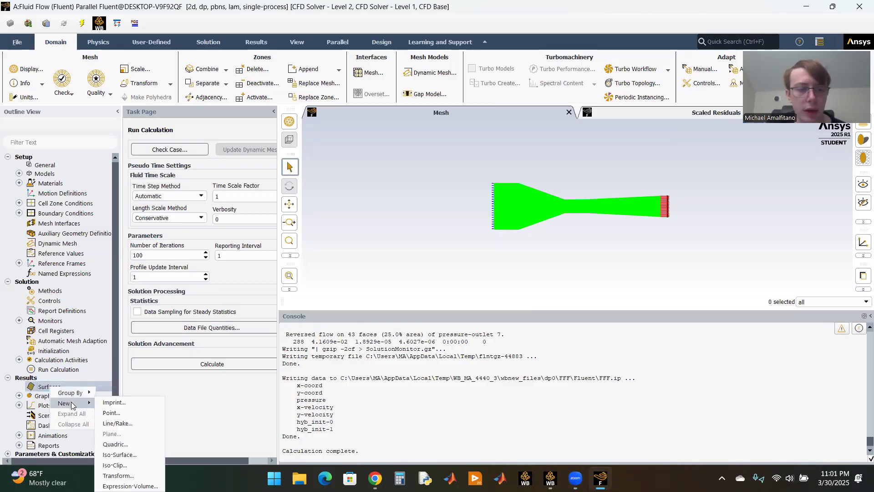
pyautogui.click(118, 423)
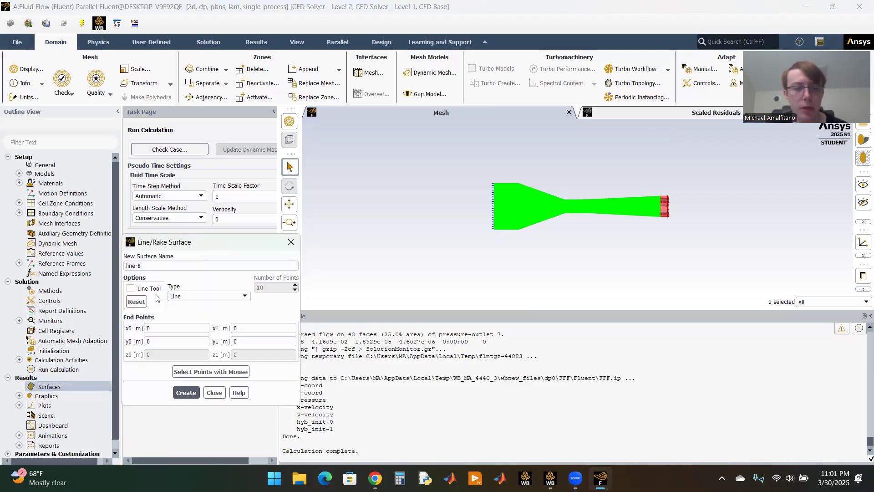
pyautogui.click(163, 266)
pyautogui.write('x1')
# Step: Set the x coordinates of both end points of line x1 to -0.112 m
pyautogui.click(170, 326)
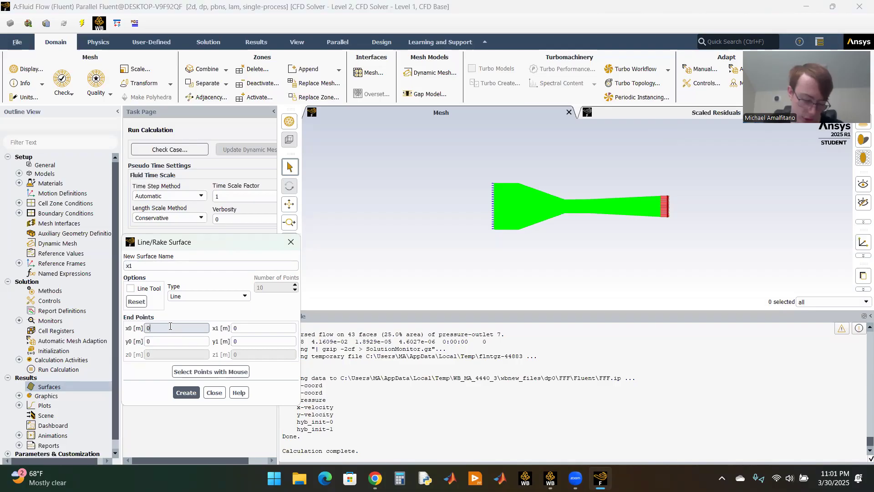
pyautogui.write('-0.')
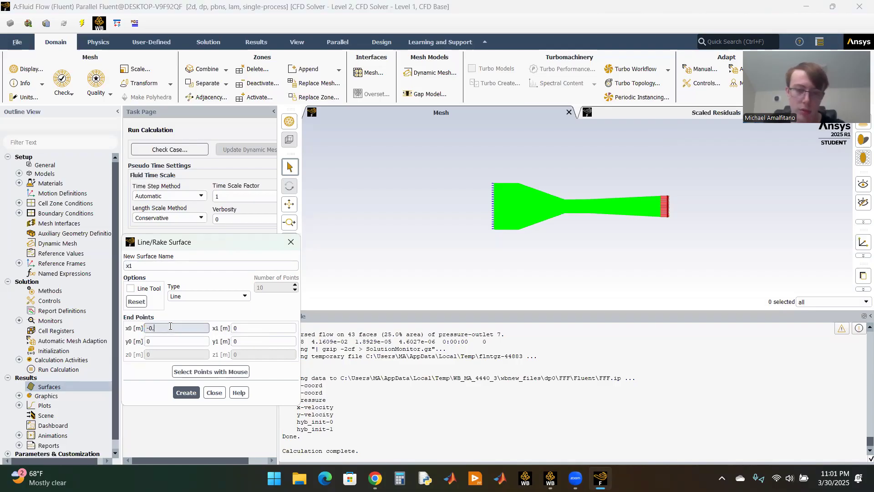
pyautogui.write('112')
pyautogui.press('BackSpace')
pyautogui.write('12')
pyautogui.press('Tab')
pyautogui.press('Tab')
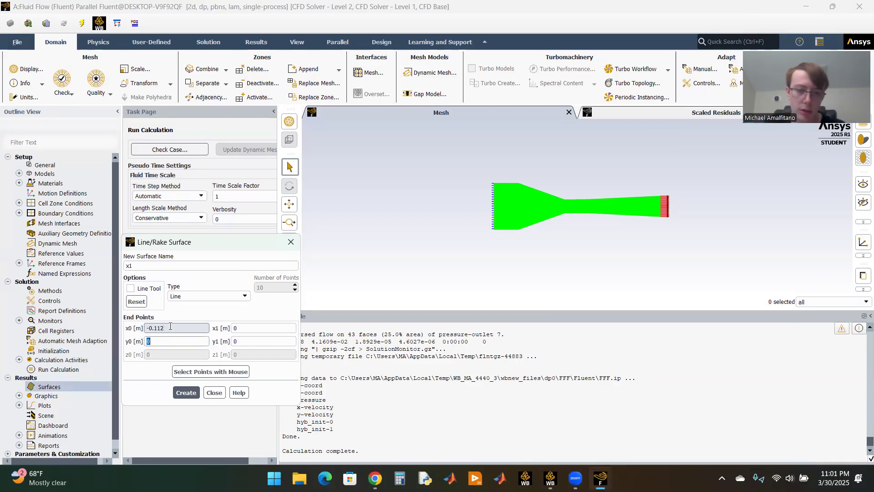
pyautogui.write('-0.112')
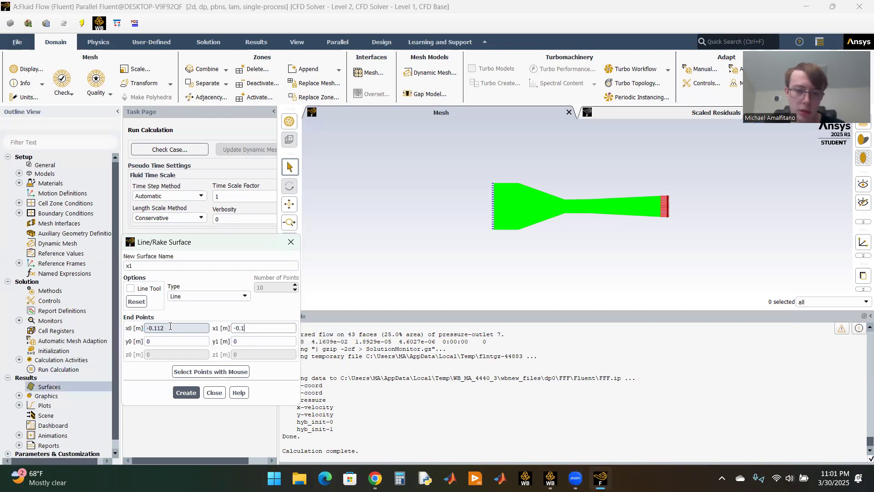
# Step: Set the y coordinates of line x1's end points to 0.0013 m for y0 and 0.0042 m for y1
pyautogui.click(161, 342)
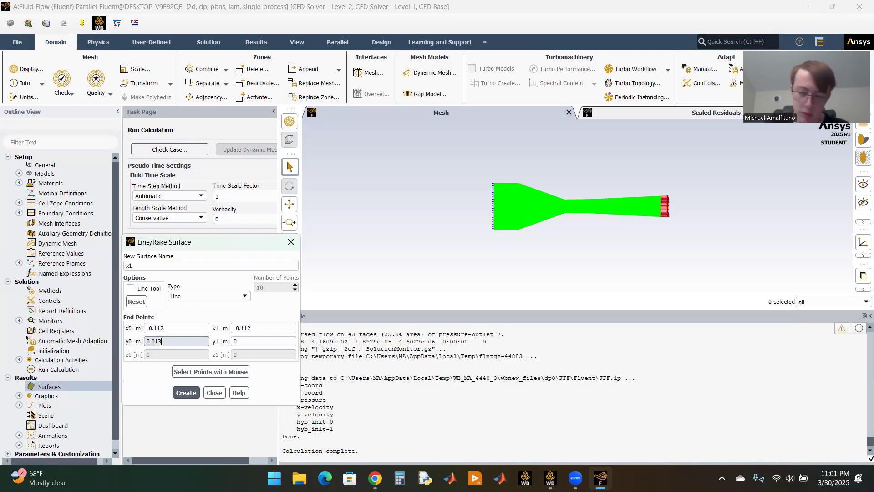
pyautogui.write('0')
pyautogui.press('Tab')
pyautogui.press('Tab')
pyautogui.write('0.')
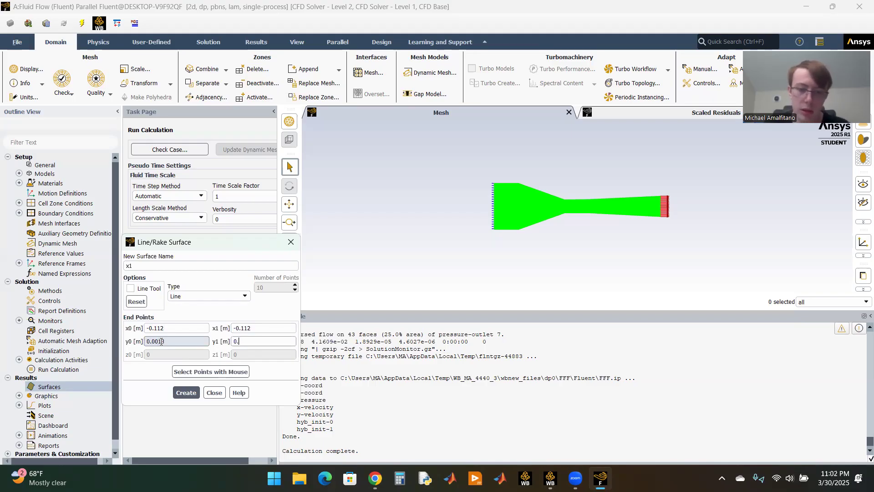
pyautogui.write('00')
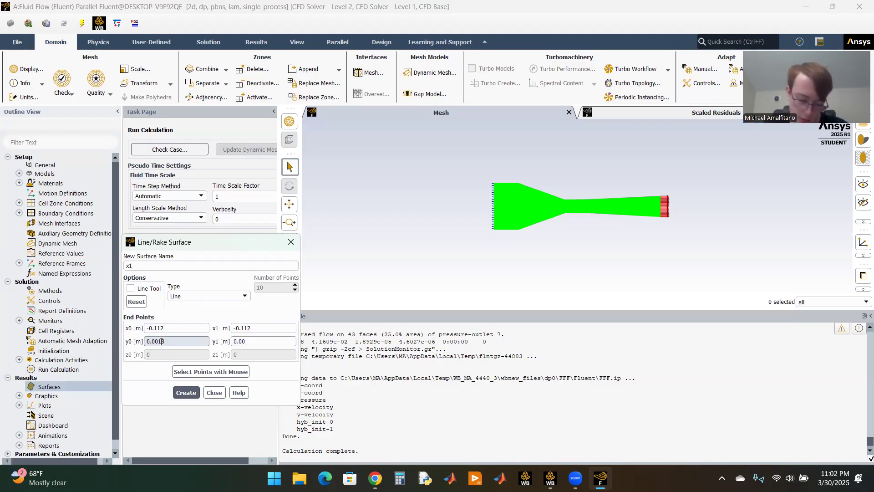
pyautogui.write('42')
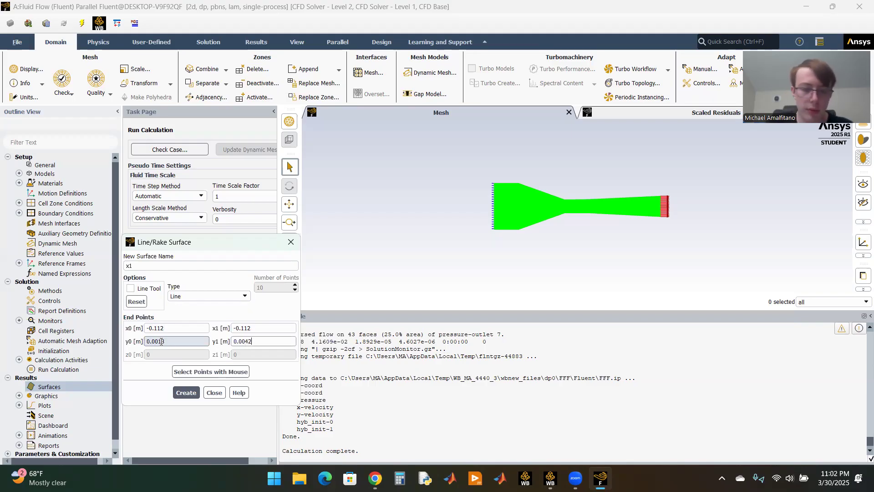
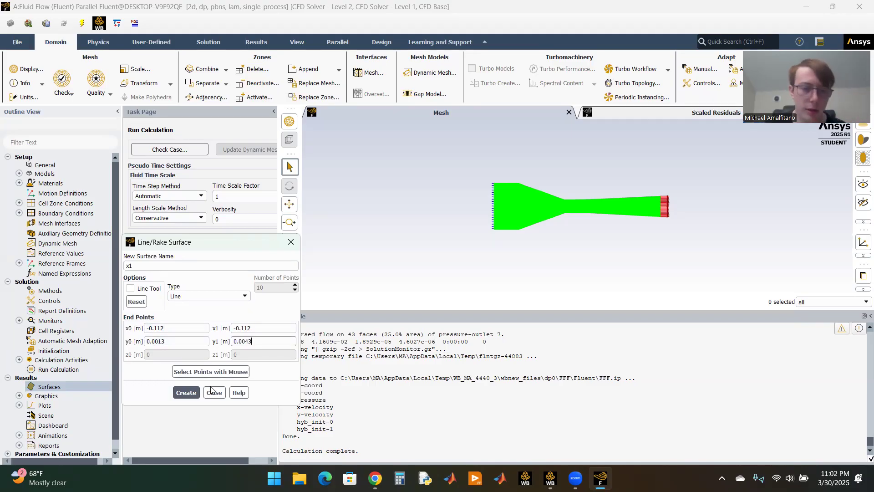
# Step: Create the line surface x1 from the entered end points and show the list of result surfaces
pyautogui.click(186, 393)
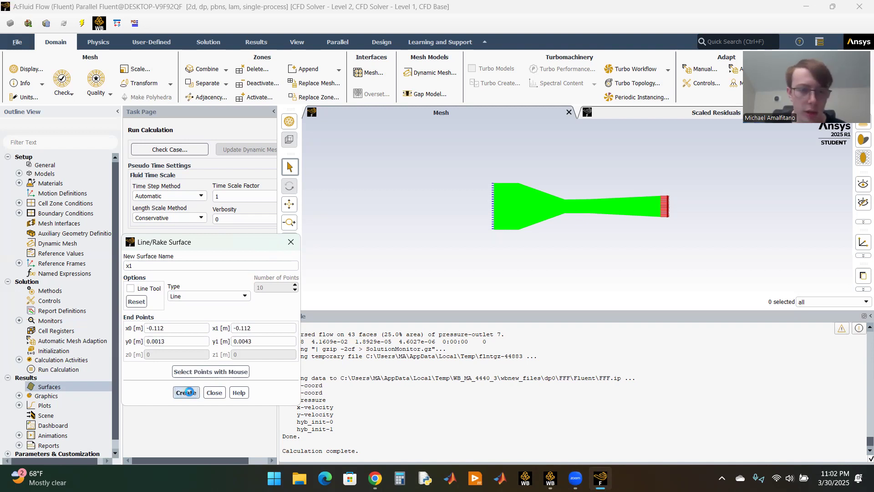
pyautogui.click(214, 393)
pyautogui.click(19, 387)
# Step: Start another line surface for the results and name it x2
pyautogui.rightClick(48, 387)
pyautogui.moveTo(68, 403)
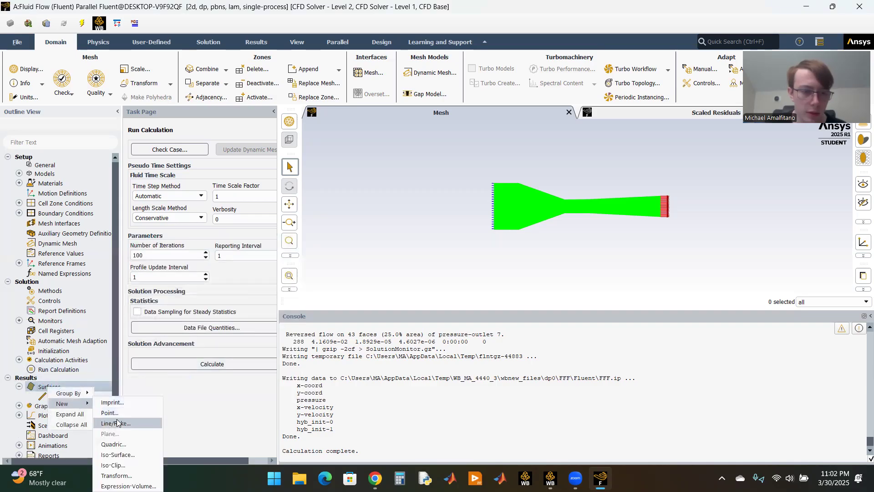
pyautogui.click(114, 417)
pyautogui.tripleClick(148, 266)
pyautogui.write('x2')
# Step: Set the x coordinates of both end points of line x2 to -0.034 m
pyautogui.click(171, 328)
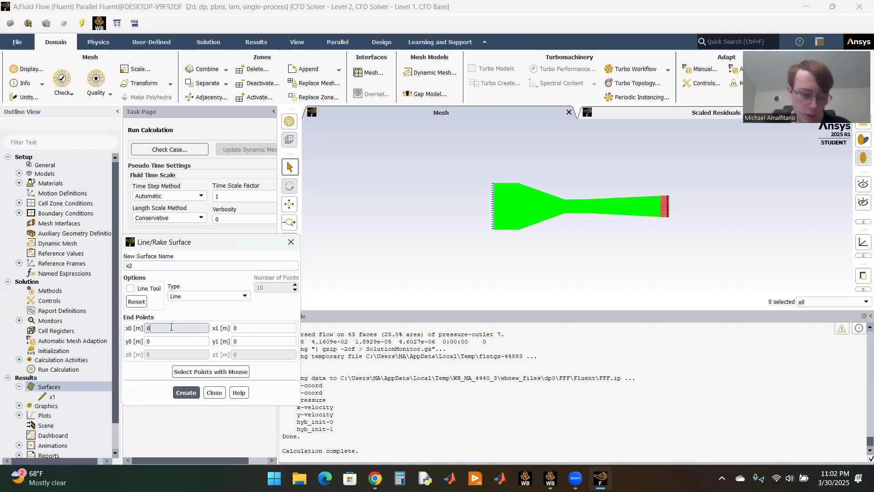
pyautogui.write('-0.034')
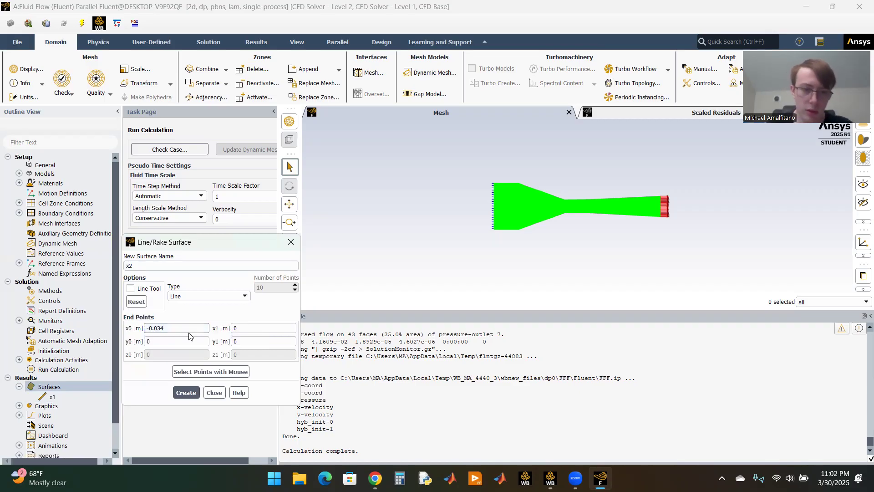
pyautogui.click(256, 327)
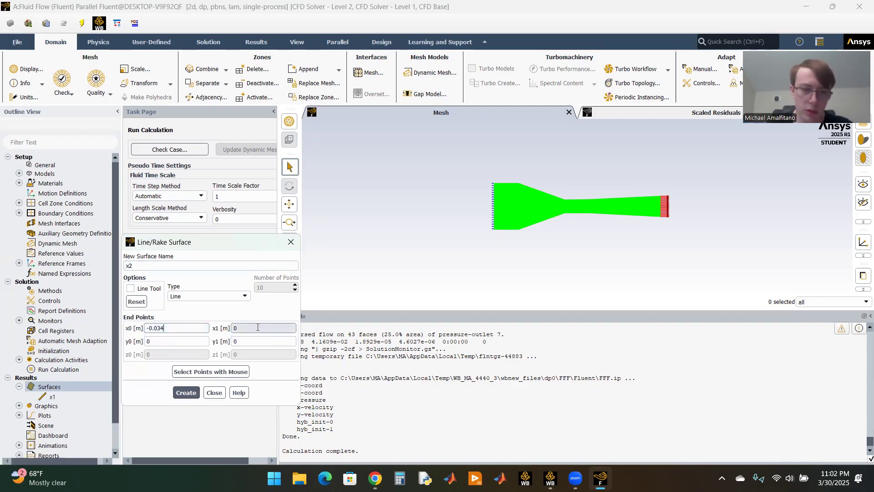
pyautogui.write('-0.034')
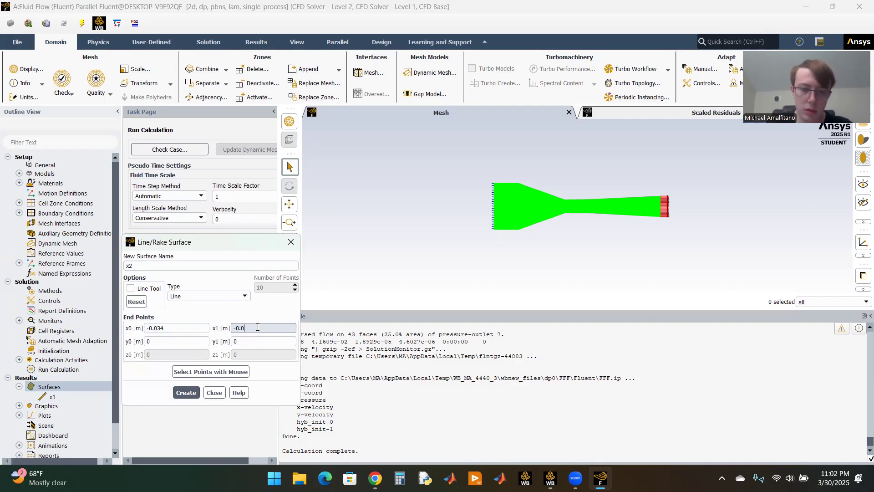
# Step: Set line x2's y coordinates to 0.0013 m for y0 and 0.0053 m for y1, and create the surface
pyautogui.click(184, 341)
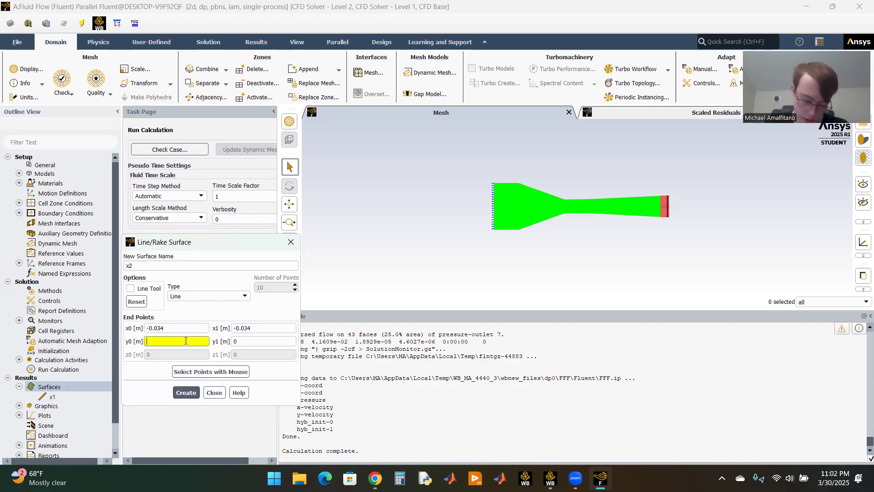
pyautogui.write('.0013')
pyautogui.press('Tab')
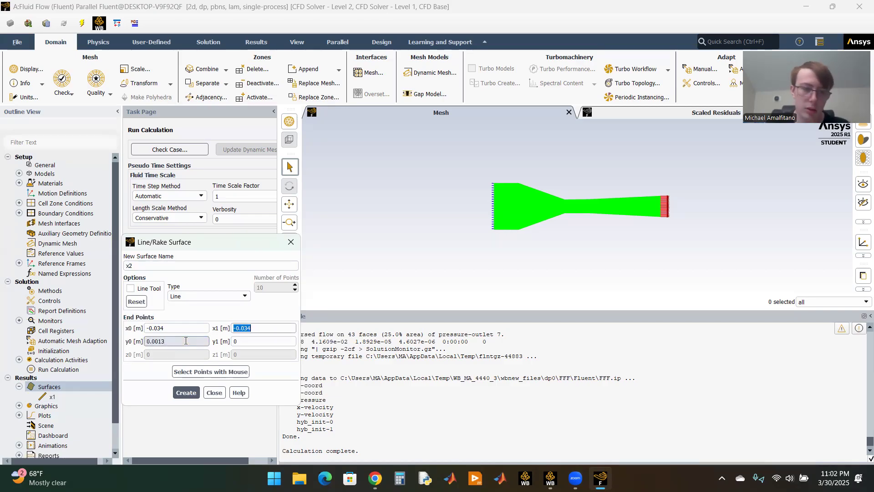
pyautogui.press('Tab')
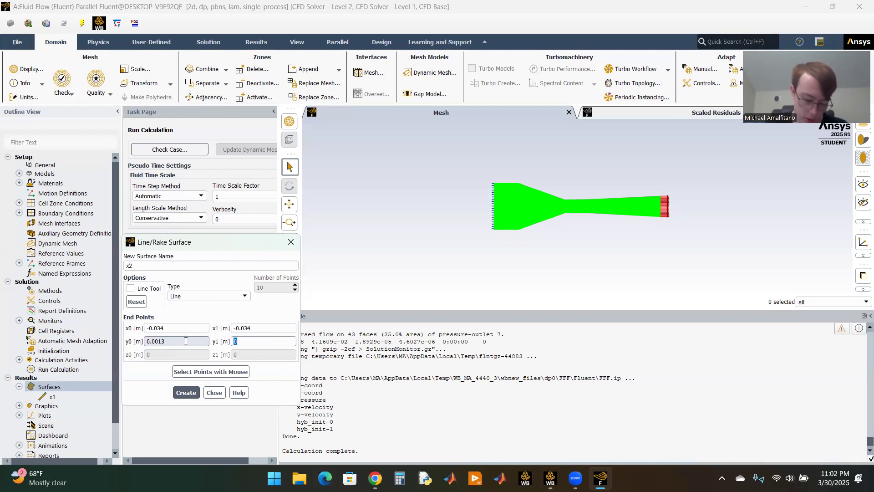
pyautogui.write('0.0053')
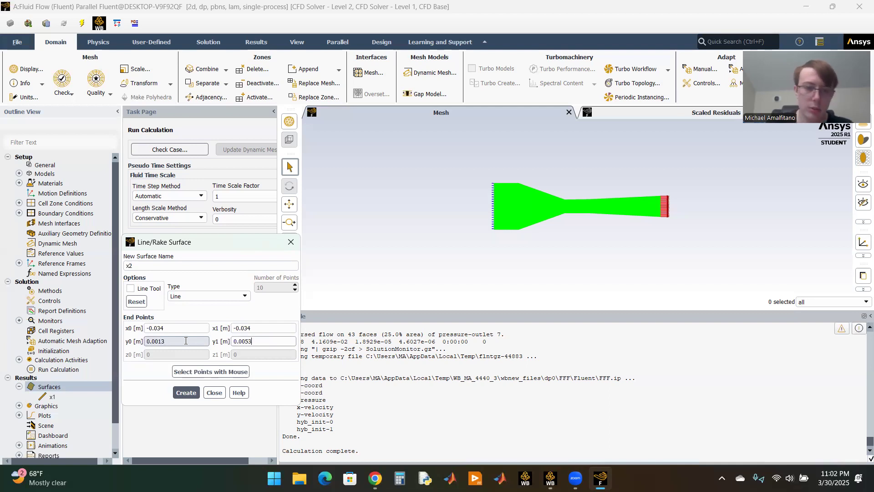
pyautogui.click(190, 394)
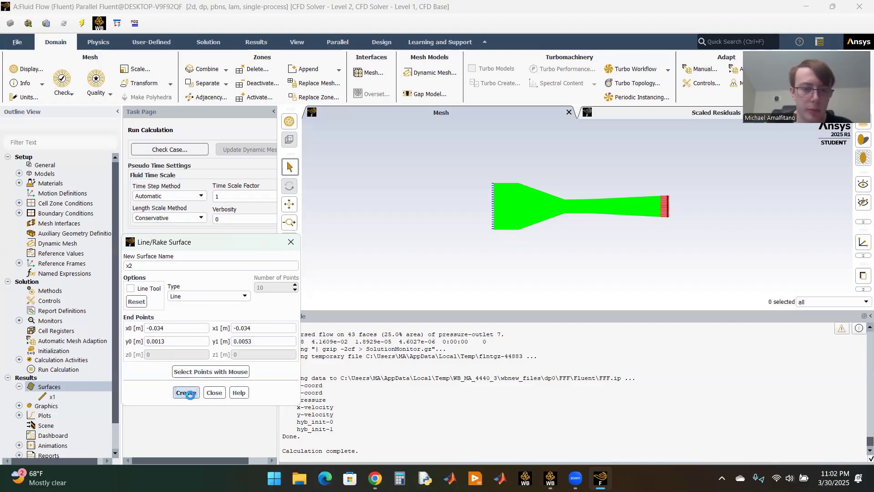
pyautogui.click(213, 396)
pyautogui.rightClick(75, 387)
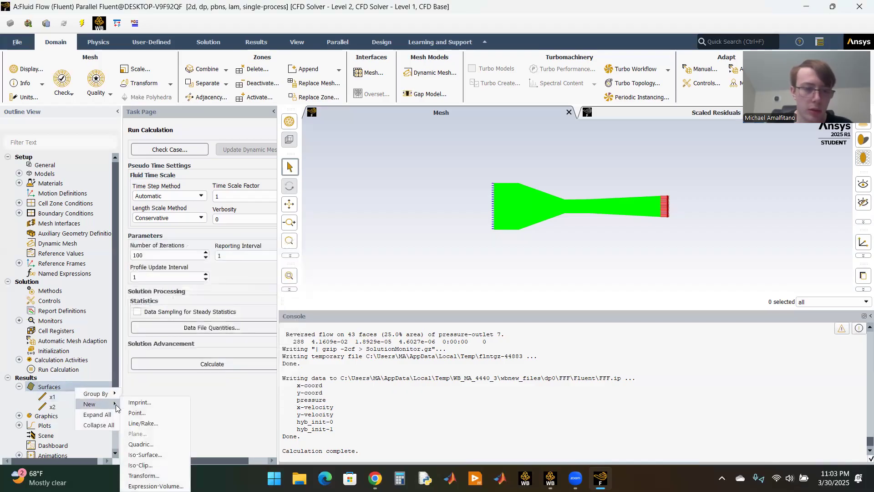
pyautogui.click(139, 402)
pyautogui.click(264, 394)
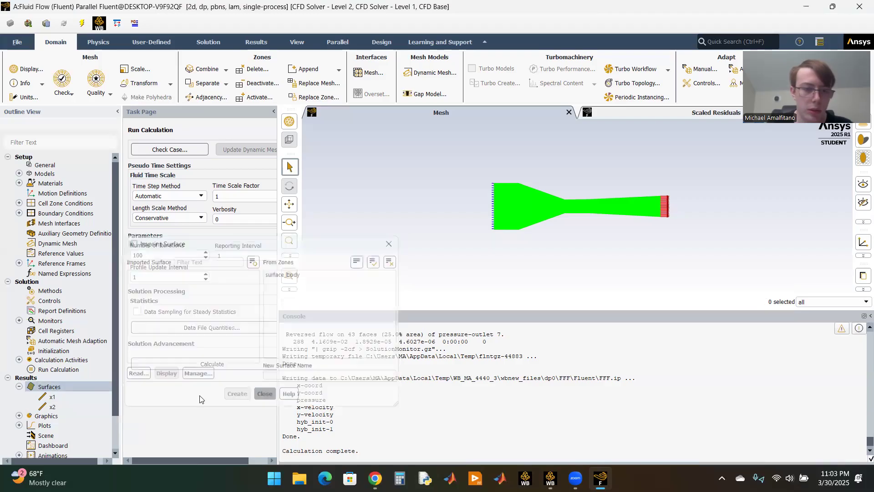
# Step: Start a third line surface for the results and name it x3
pyautogui.rightClick(49, 388)
pyautogui.moveTo(86, 405)
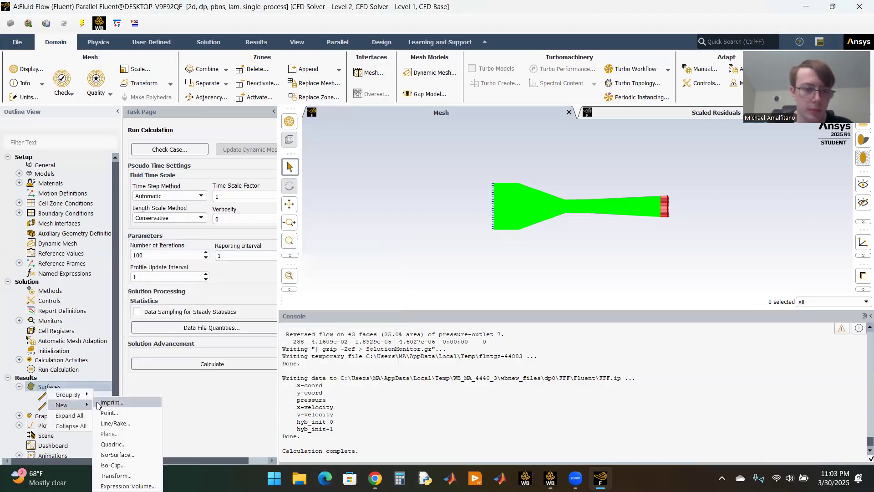
pyautogui.click(115, 423)
pyautogui.moveTo(145, 266); pyautogui.dragTo(125, 266)
pyautogui.write('x3')
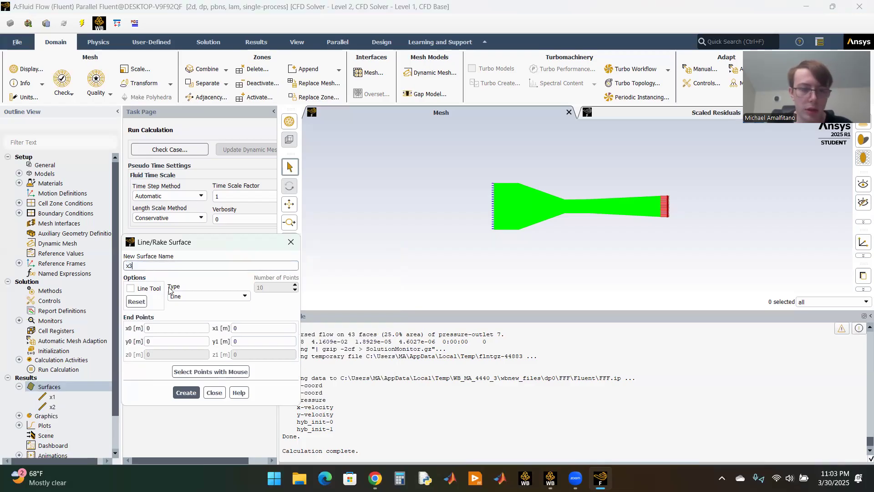
# Step: Set the x coordinates of both end points of line x3 to 0.046 m
pyautogui.click(187, 326)
pyautogui.press('BackSpace')
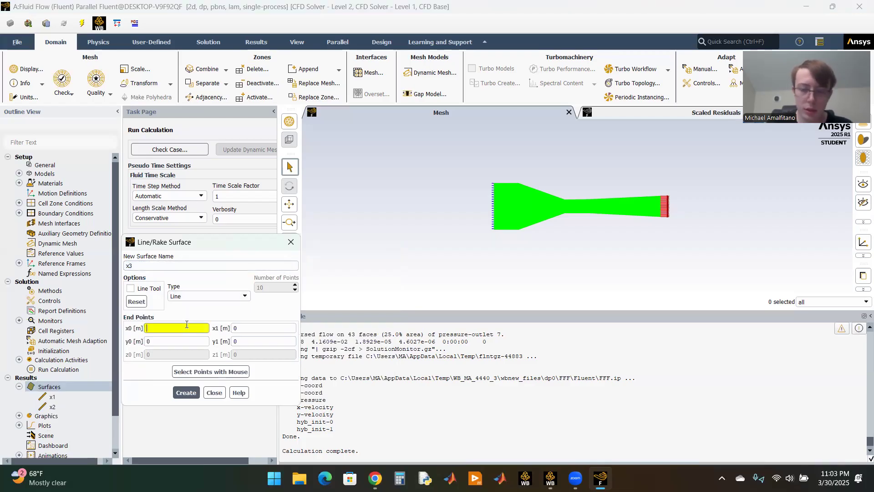
pyautogui.write('0.046')
pyautogui.press('Tab')
pyautogui.press('Tab')
pyautogui.write('0.046')
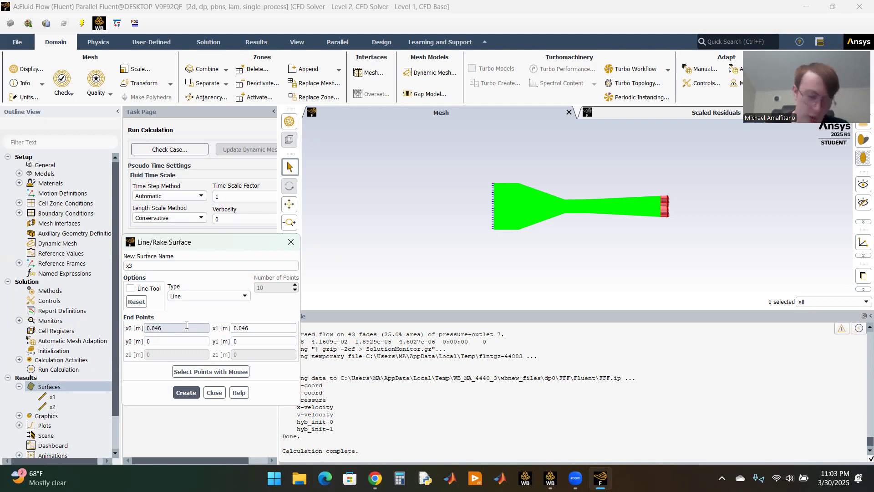
# Step: Set line x3's y coordinates to 0.0013 m for y0 and 0.0063 m for y1, and create the surface
pyautogui.click(178, 342)
pyautogui.write('.0013')
pyautogui.press('Tab')
pyautogui.press('Tab')
pyautogui.write('0.00')
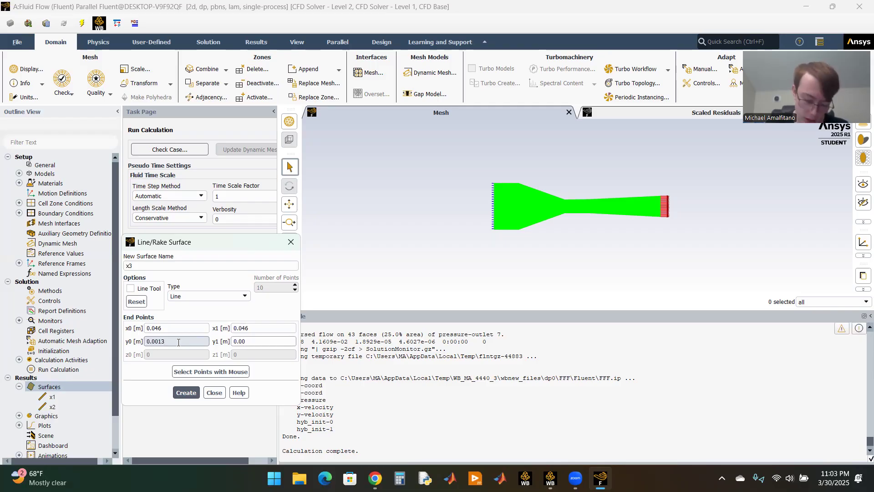
pyautogui.click(192, 393)
pyautogui.click(213, 393)
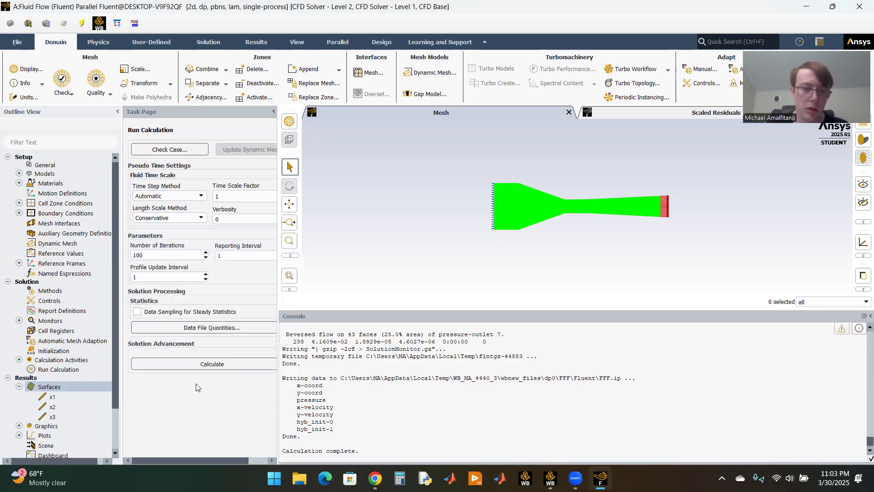
# Step: Start a new XY plot of the solution and name it x1
pyautogui.scroll(-1, 61, 372)
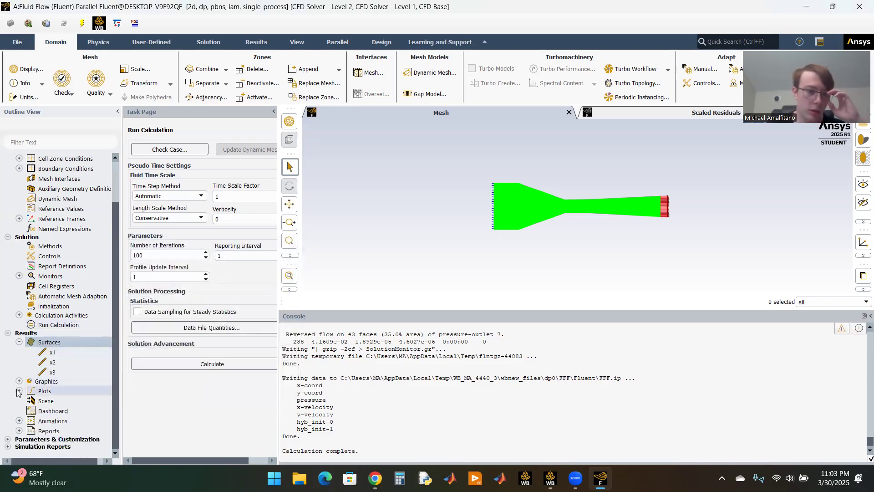
pyautogui.click(19, 390)
pyautogui.scroll(-1, 63, 397)
pyautogui.doubleClick(60, 380)
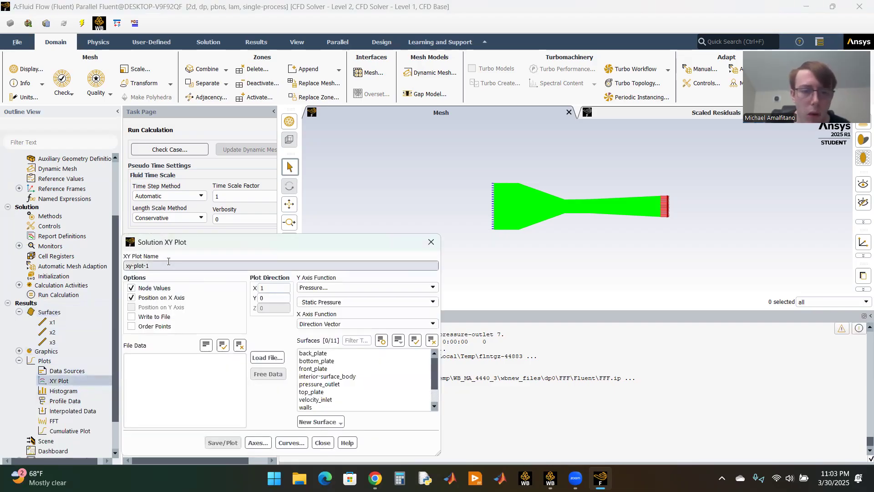
pyautogui.moveTo(221, 244); pyautogui.dragTo(225, 162)
pyautogui.tripleClick(172, 183)
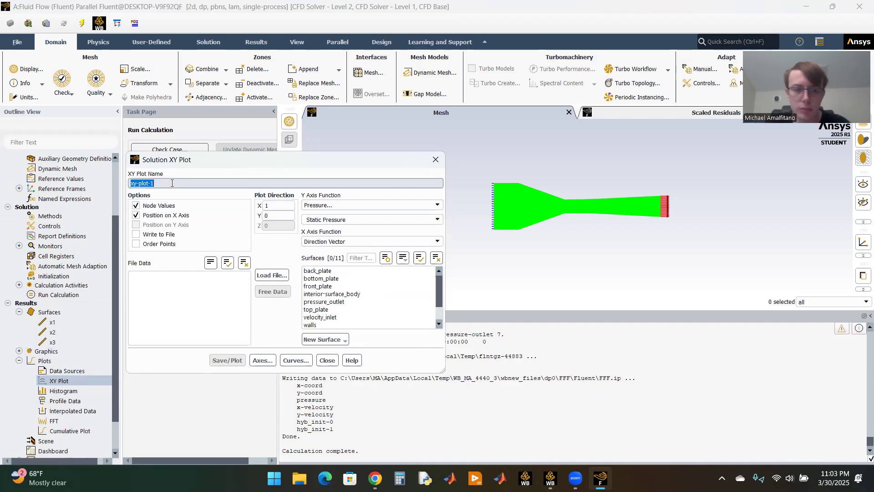
pyautogui.write('x1')
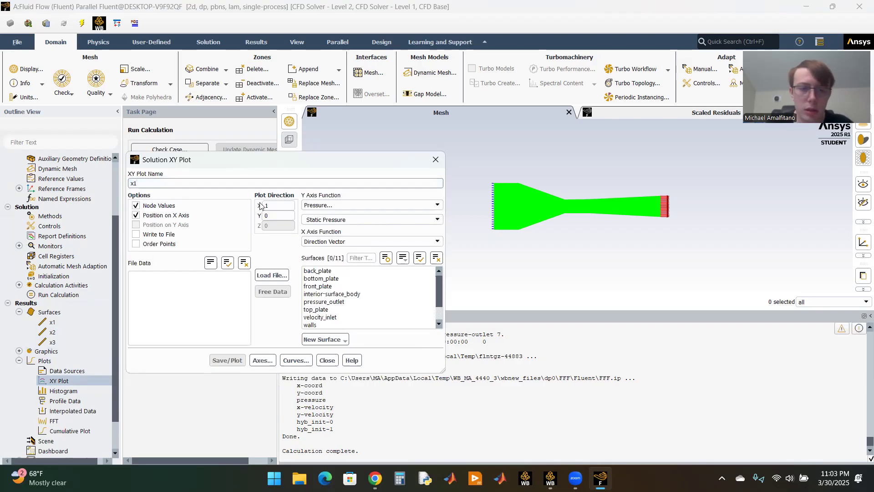
# Step: Set plot x1 to show Velocity Magnitude on the Y axis against Curve Length on the X axis
pyautogui.click(320, 206)
pyautogui.click(320, 229)
pyautogui.click(325, 220)
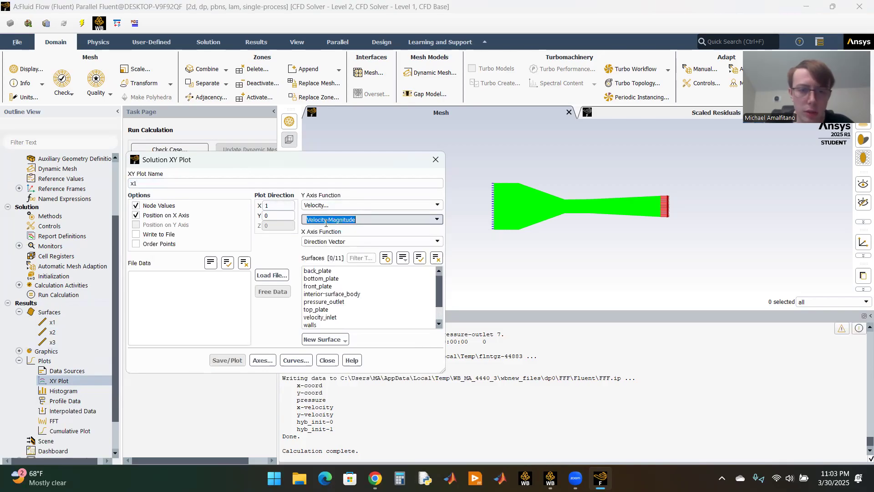
pyautogui.click(327, 242)
pyautogui.click(328, 258)
# Step: Choose line surface x1 as the plotted surface, then save and display the plot
pyautogui.scroll(-1, 348, 295)
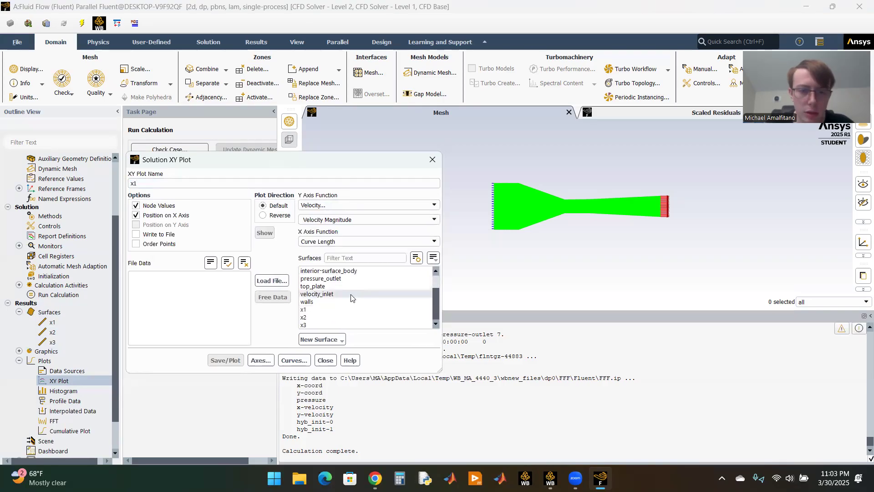
pyautogui.click(313, 309)
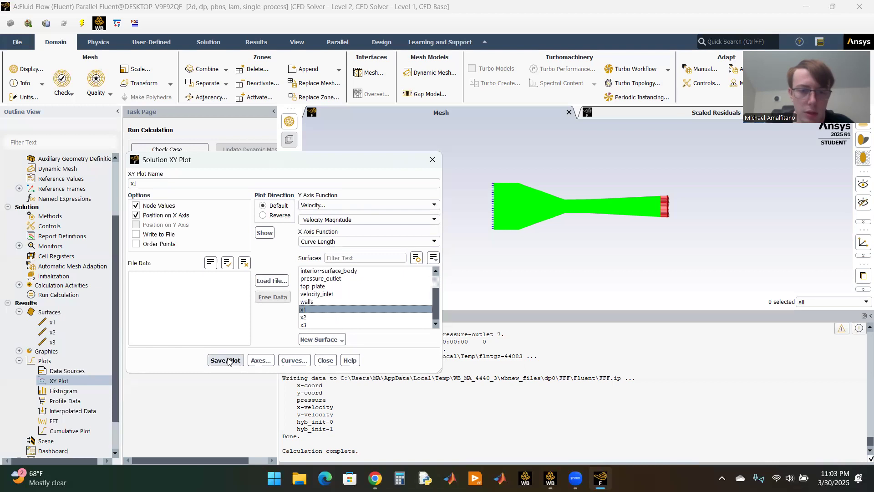
pyautogui.click(228, 360)
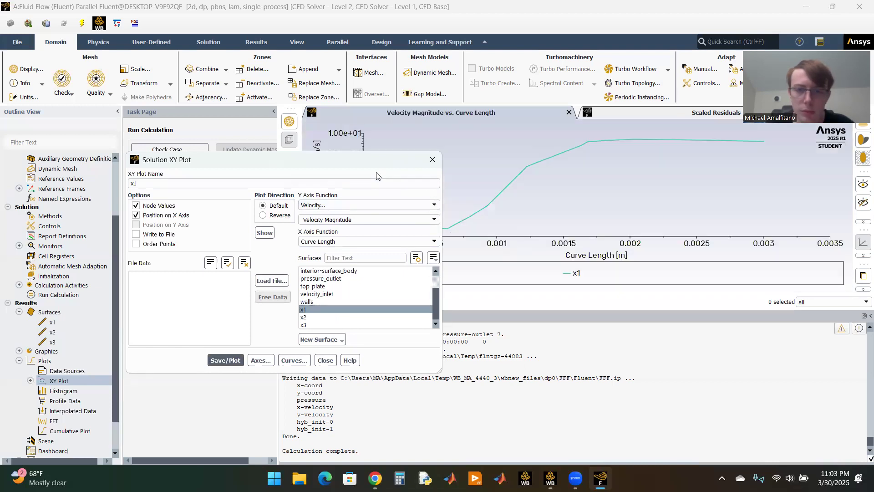
pyautogui.moveTo(370, 170); pyautogui.dragTo(366, 147)
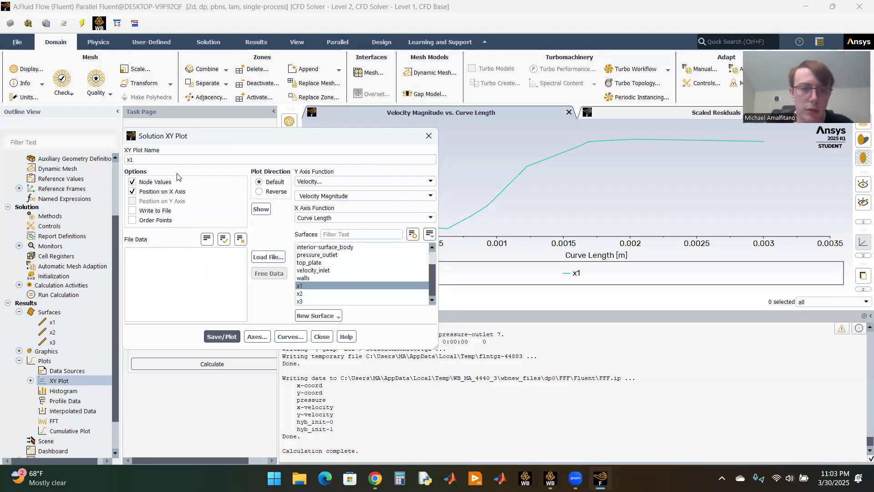
pyautogui.click(322, 336)
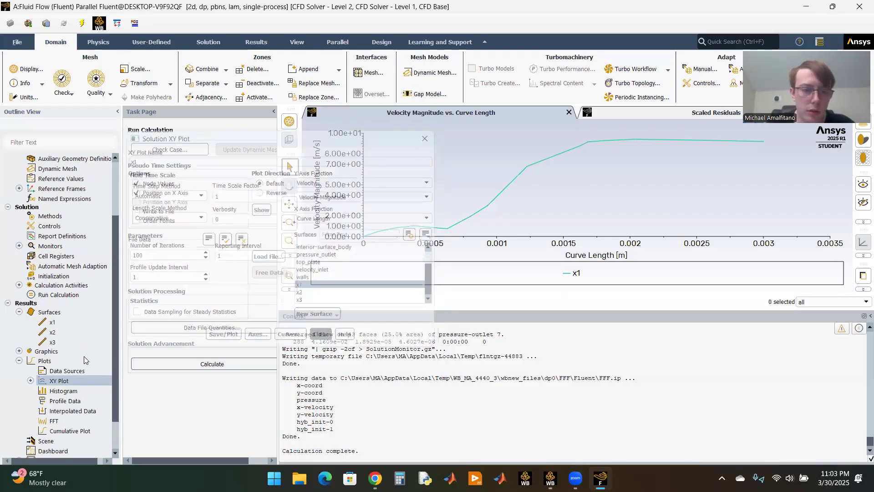
# Step: Start a second XY plot with Velocity Magnitude on the Y axis and Curve Length on the X axis
pyautogui.rightClick(51, 381)
pyautogui.click(67, 387)
pyautogui.click(339, 180)
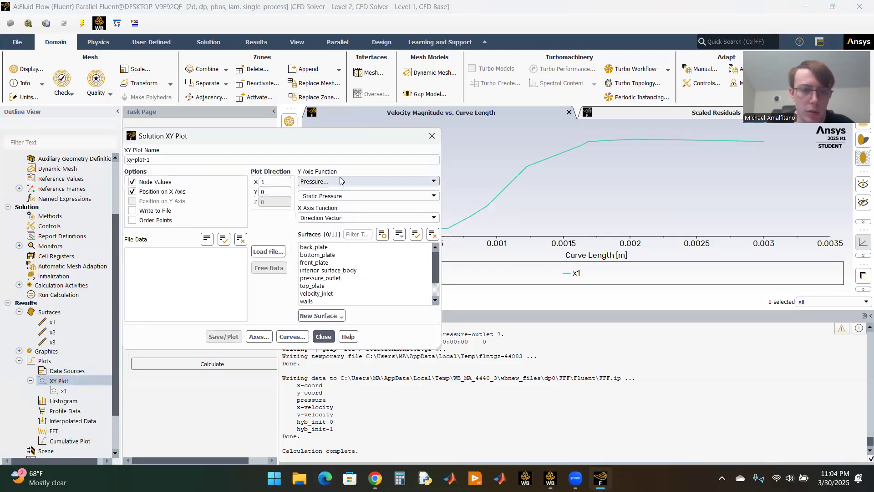
pyautogui.click(320, 205)
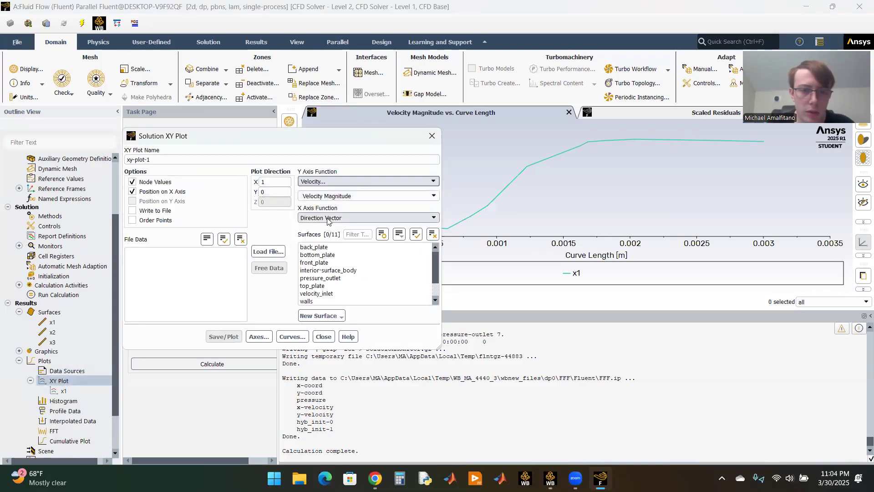
pyautogui.click(326, 217)
pyautogui.click(326, 234)
# Step: Choose line surface x2 for the second plot, then save and display it
pyautogui.scroll(-1, 318, 277)
pyautogui.click(301, 294)
pyautogui.click(238, 336)
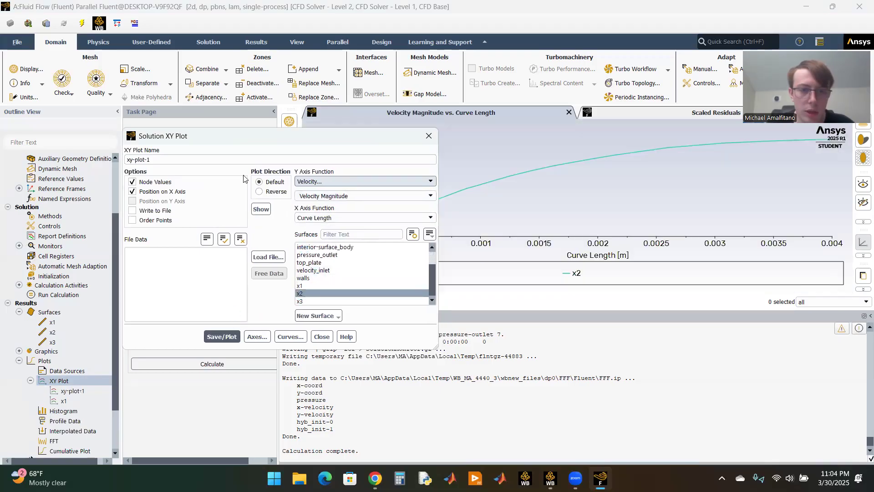
pyautogui.moveTo(231, 141); pyautogui.dragTo(246, 157)
pyautogui.click(338, 352)
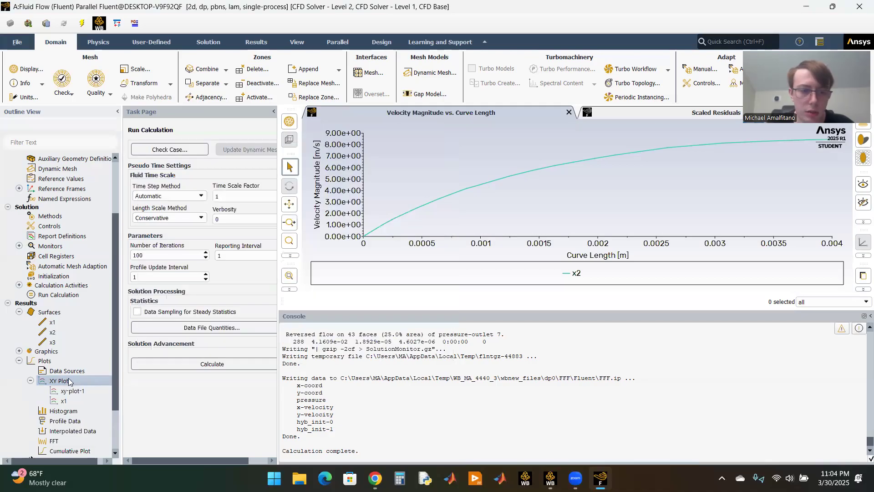
# Step: Rename the XY plot of line surface x2 as x2, then save it and close its settings
pyautogui.rightClick(68, 380)
pyautogui.click(64, 391)
pyautogui.rightClick(65, 391)
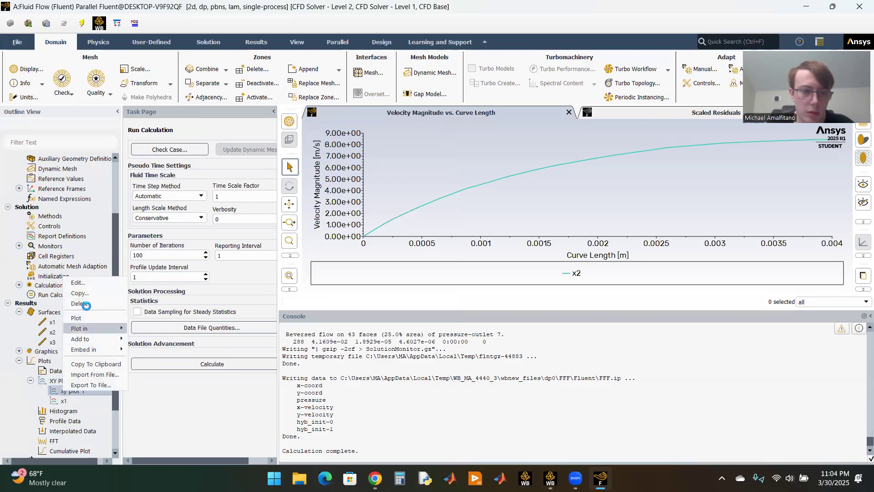
pyautogui.click(84, 282)
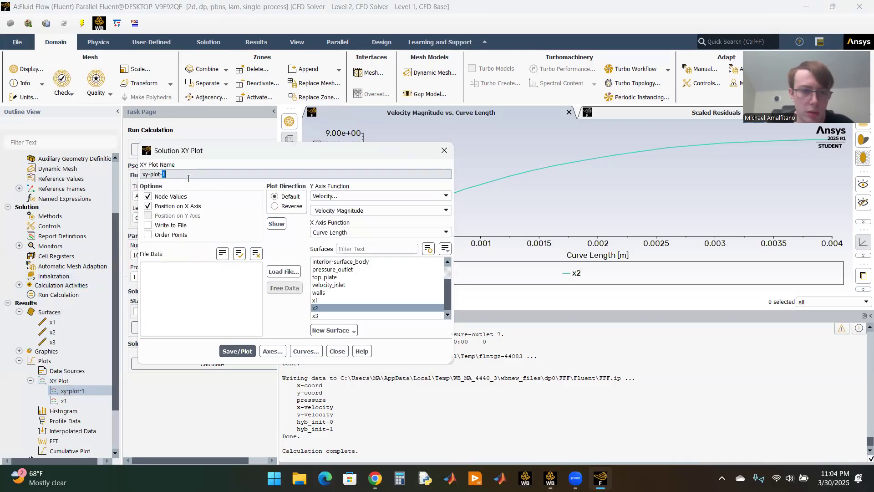
pyautogui.write('x2')
pyautogui.click(236, 351)
pyautogui.click(337, 351)
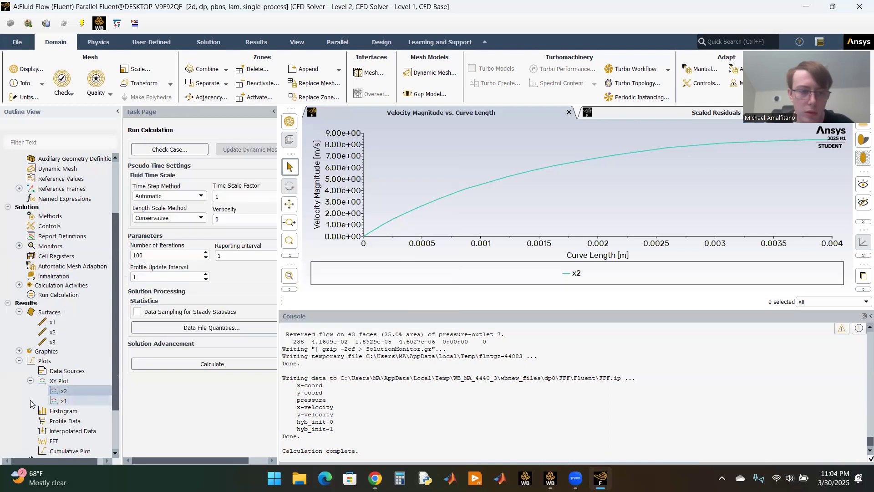
# Step: Create an XY plot named x3 with Velocity Magnitude on the Y axis and Curve Length on the X axis
pyautogui.rightClick(57, 382)
pyautogui.click(70, 387)
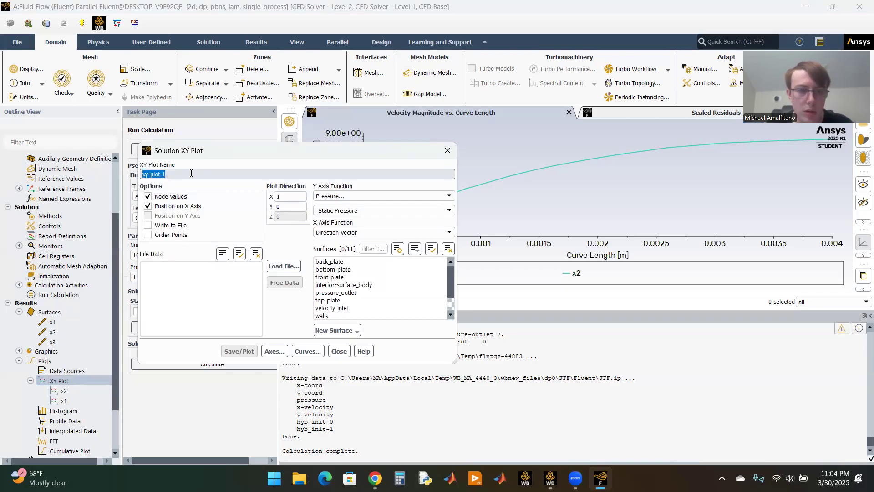
pyautogui.write('x3')
pyautogui.click(344, 197)
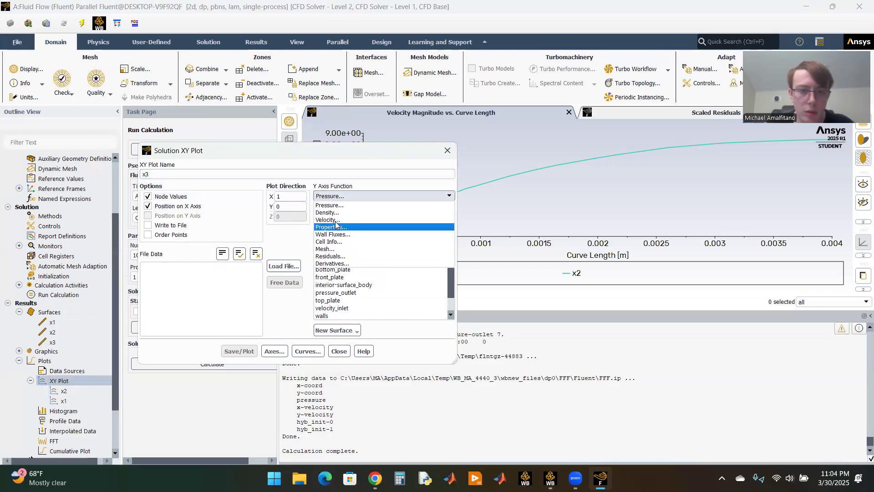
pyautogui.click(340, 230)
pyautogui.click(340, 232)
pyautogui.click(340, 248)
# Step: Choose line surface x3 for plot x3, save and display it, then close the plot settings
pyautogui.scroll(-2, 339, 305)
pyautogui.click(326, 316)
pyautogui.click(237, 351)
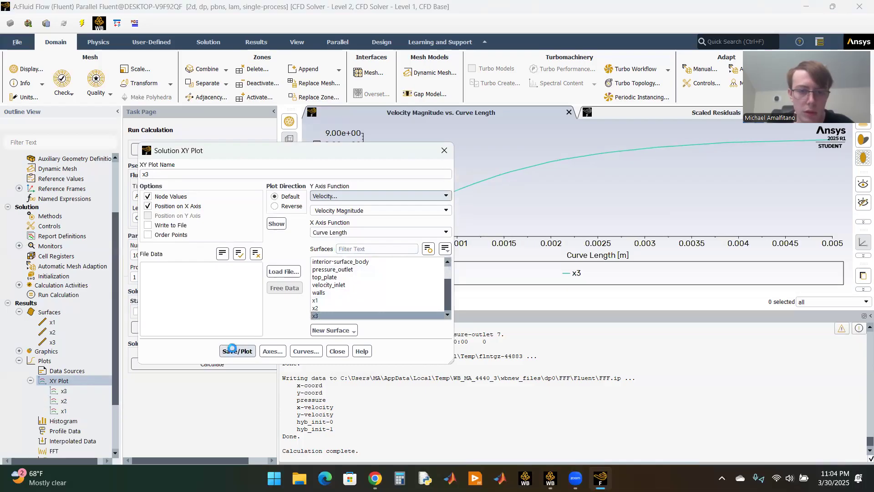
pyautogui.moveTo(312, 153); pyautogui.dragTo(323, 130)
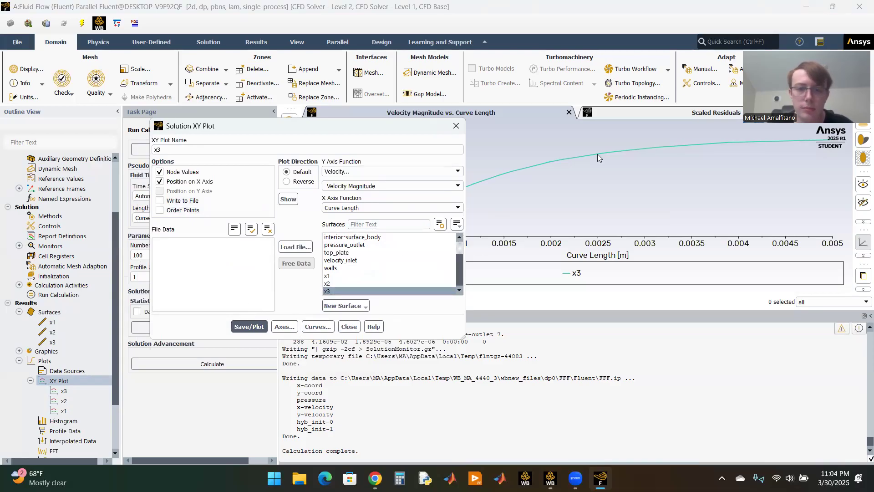
pyautogui.click(683, 86)
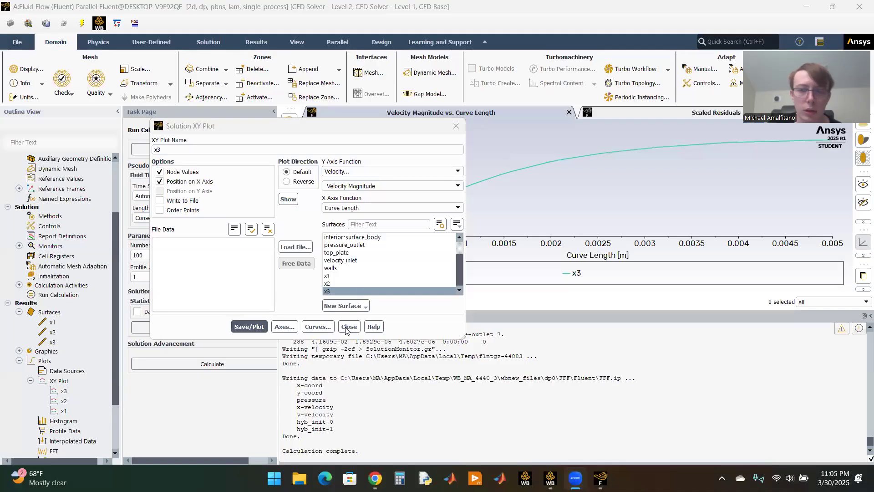
pyautogui.click(347, 327)
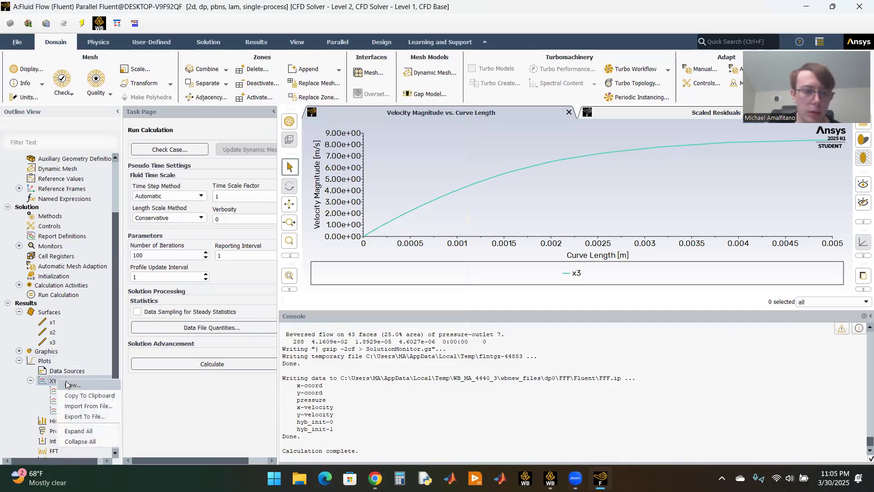
# Step: Start a new XY plot named wall-shear-stress
pyautogui.click(72, 385)
pyautogui.tripleClick(167, 149)
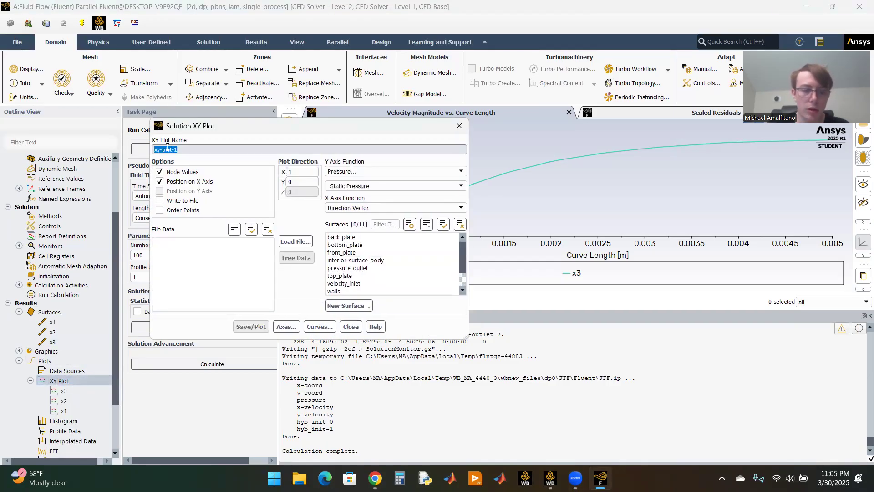
pyautogui.write('wall-she')
pyautogui.press('BackSpace')
pyautogui.press('BackSpace')
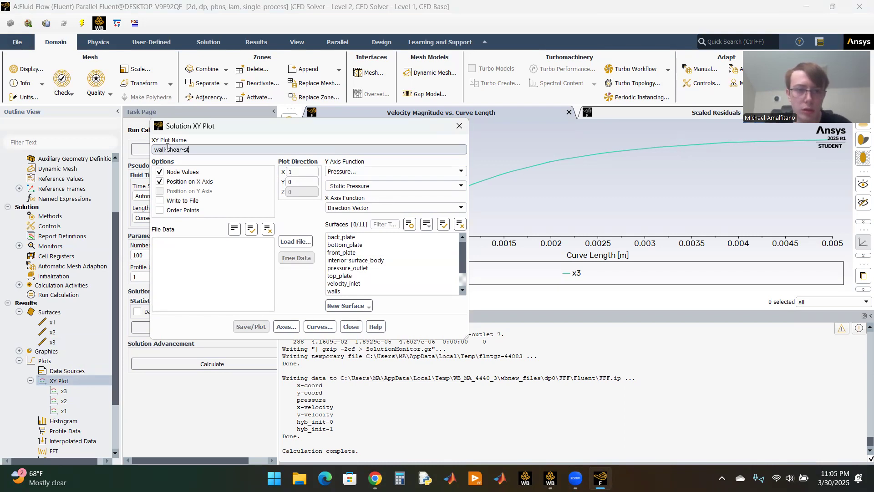
# Step: Plot Wall Shear Stress from the Wall Fluxes category along top_plate, keeping Direction Vector on the X axis
pyautogui.click(360, 172)
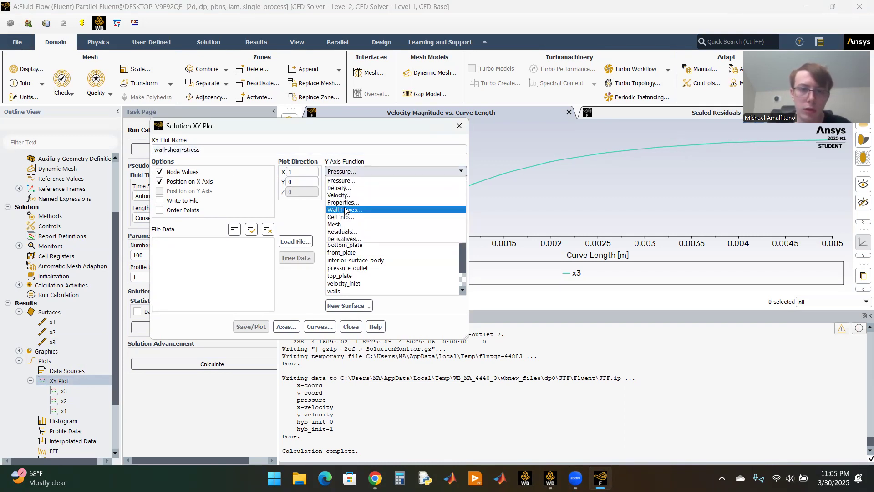
pyautogui.click(345, 209)
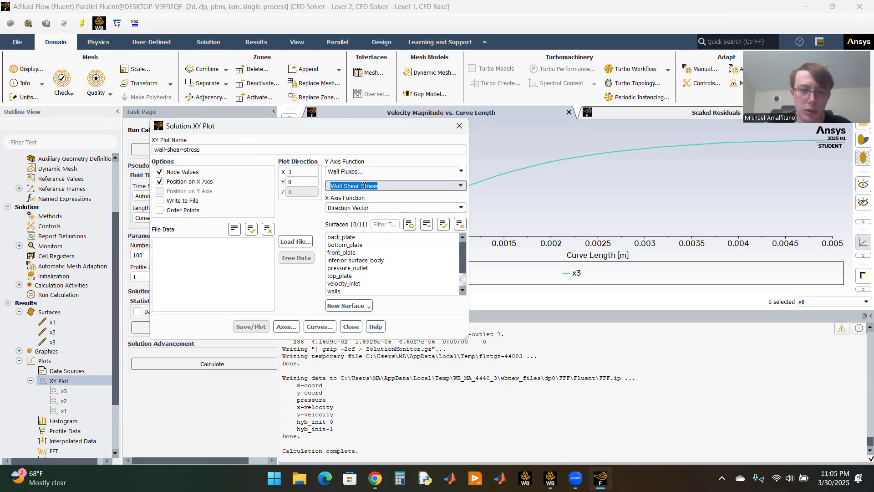
pyautogui.scroll(-1, 360, 257)
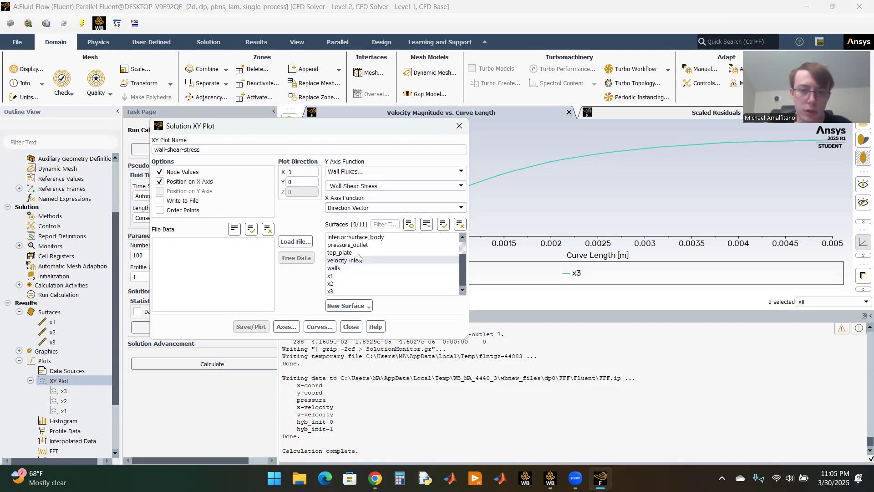
pyautogui.click(359, 252)
pyautogui.click(251, 326)
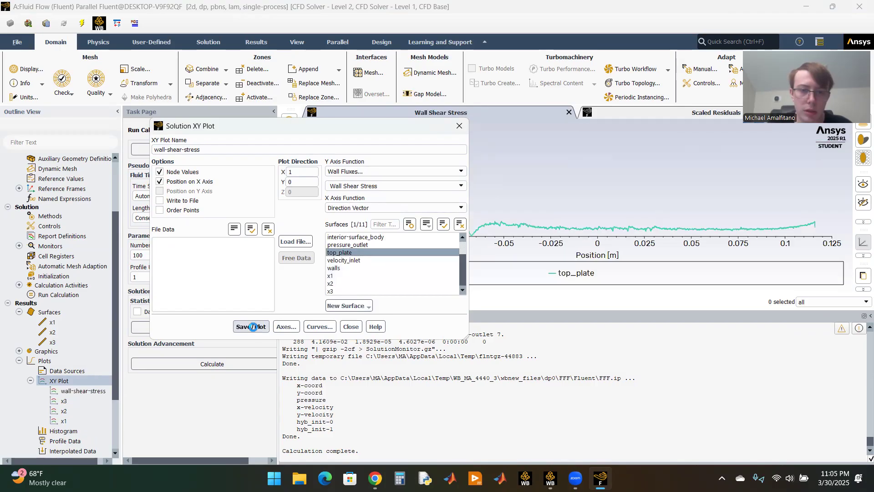
pyautogui.moveTo(214, 126); pyautogui.dragTo(239, 280)
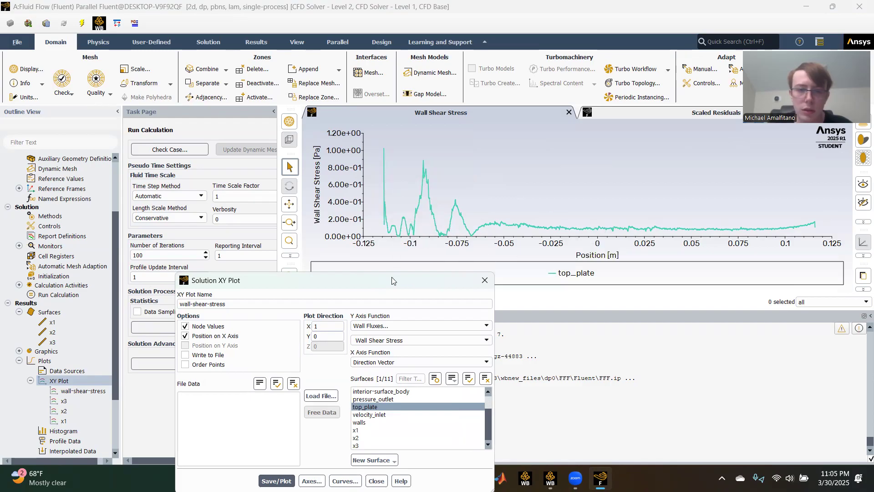
pyautogui.moveTo(392, 276); pyautogui.dragTo(331, 116)
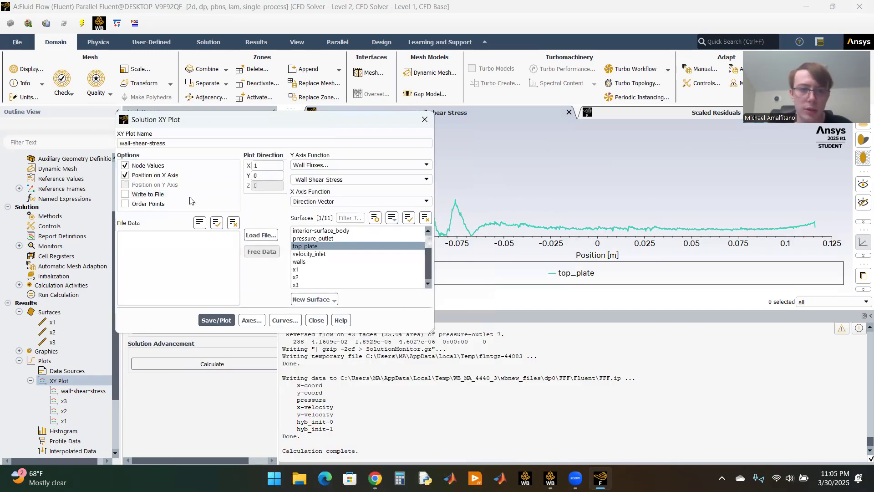
# Step: Switch the Y axis function to Skin Friction Coefficient for top_plate, save and display the plot, then close its settings
pyautogui.click(344, 178)
pyautogui.click(344, 179)
pyautogui.click(416, 178)
pyautogui.click(423, 182)
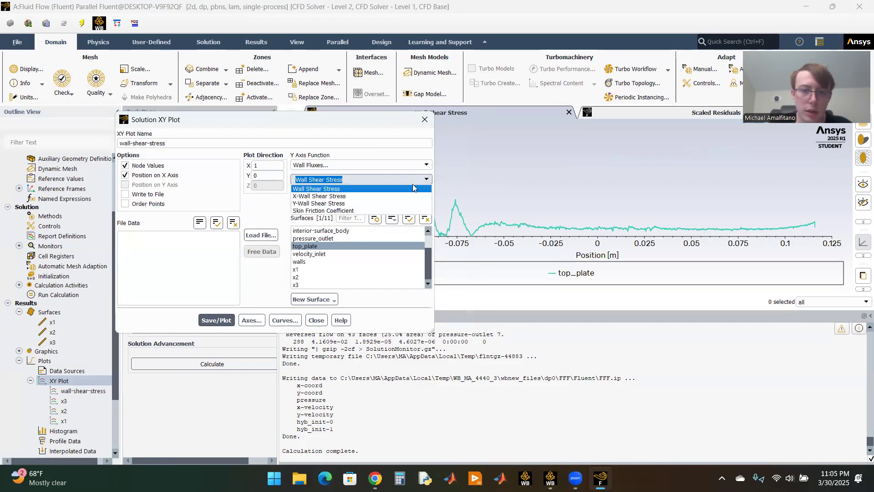
pyautogui.click(344, 208)
pyautogui.click(217, 319)
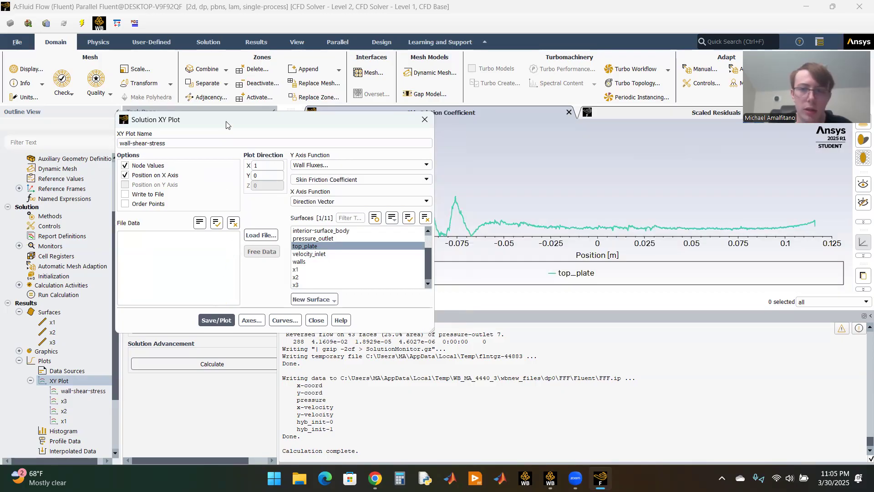
pyautogui.moveTo(228, 125); pyautogui.dragTo(265, 143)
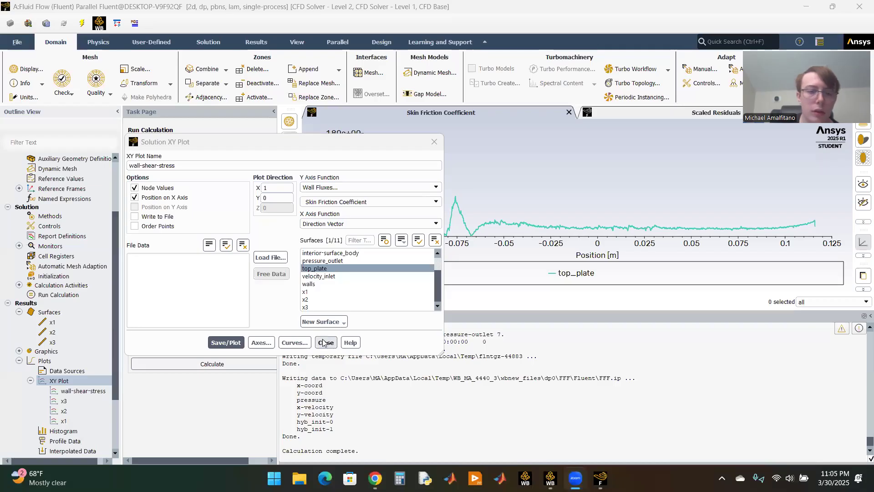
pyautogui.click(323, 342)
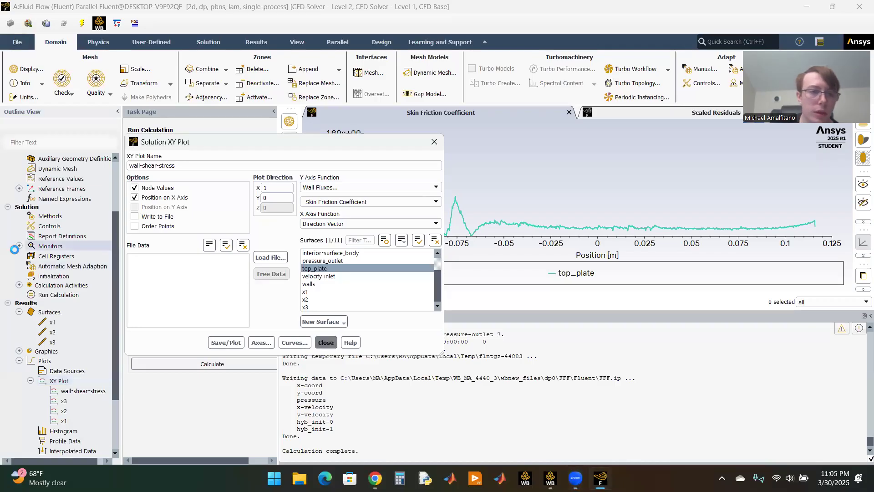
pyautogui.click(326, 343)
# Step: Create a drag force report definition covering the zones back_plate, bottom_plate, front_plate and top_plate
pyautogui.doubleClick(45, 236)
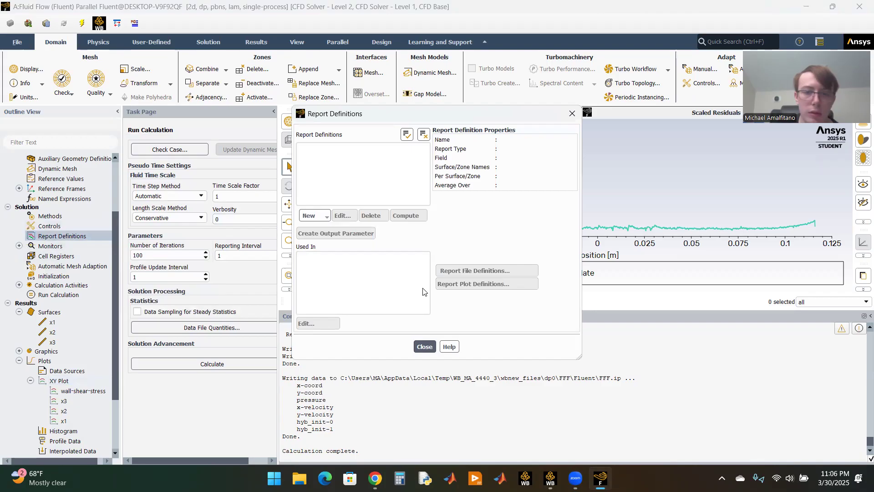
pyautogui.click(322, 219)
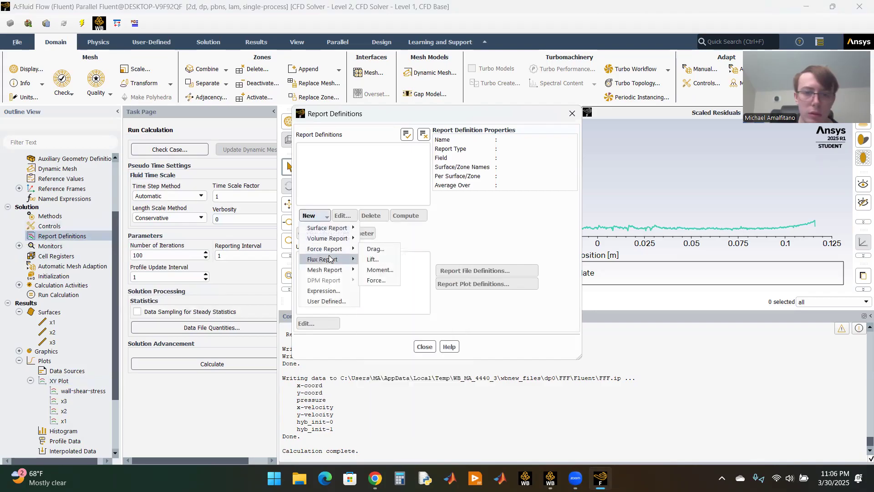
pyautogui.moveTo(332, 248)
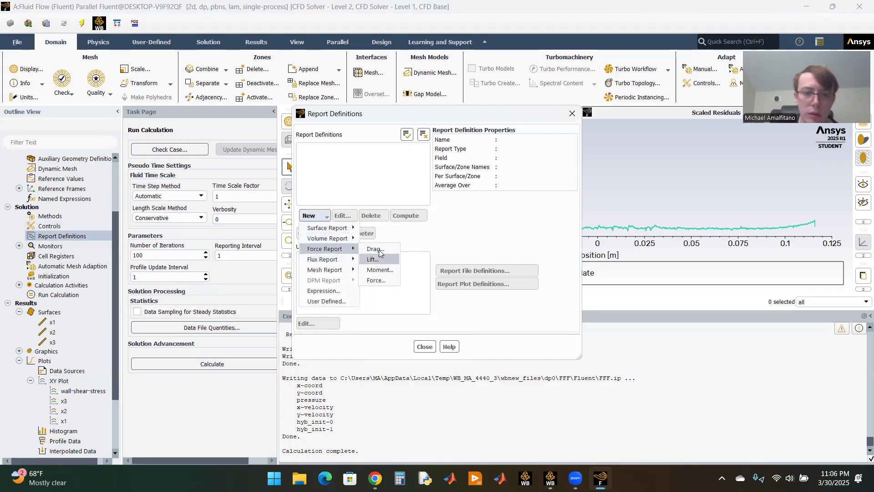
pyautogui.click(378, 249)
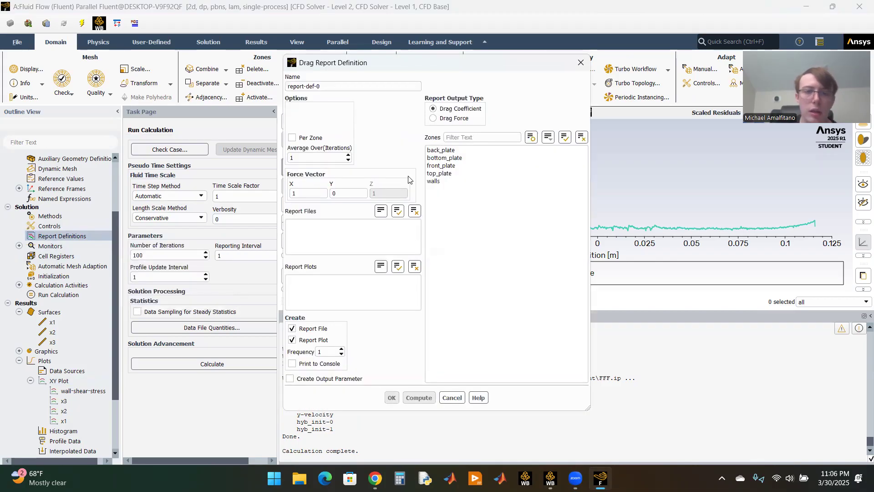
pyautogui.click(450, 151)
pyautogui.click(451, 158)
pyautogui.click(452, 166)
pyautogui.click(453, 174)
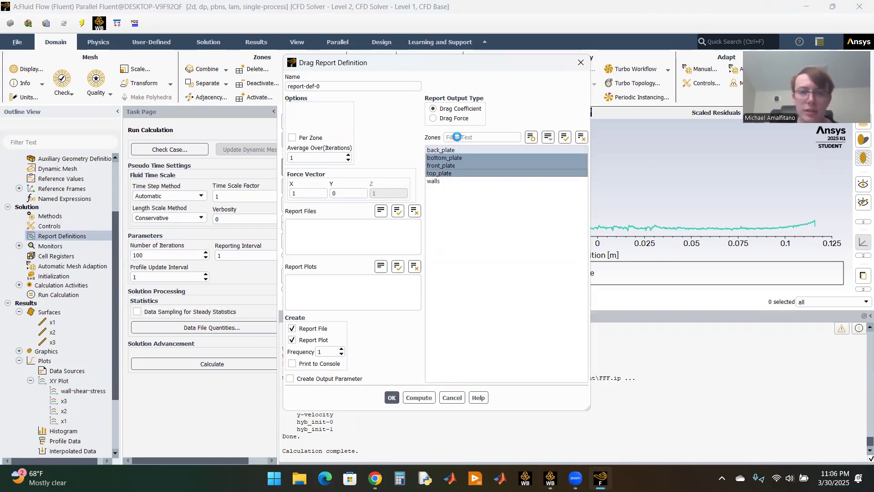
# Step: Compute the Drag Force and the Drag Coefficient on the plate zones, then save the report definition with Drag Coefficient as output
pyautogui.click(455, 118)
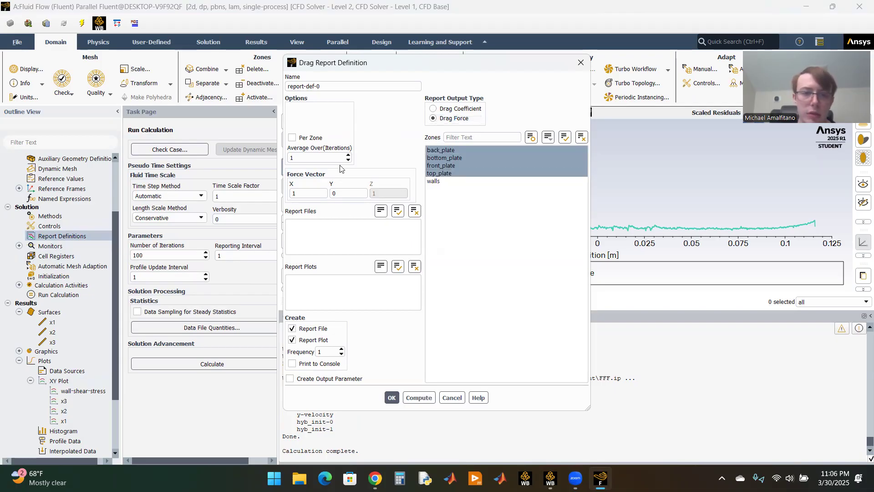
pyautogui.click(419, 398)
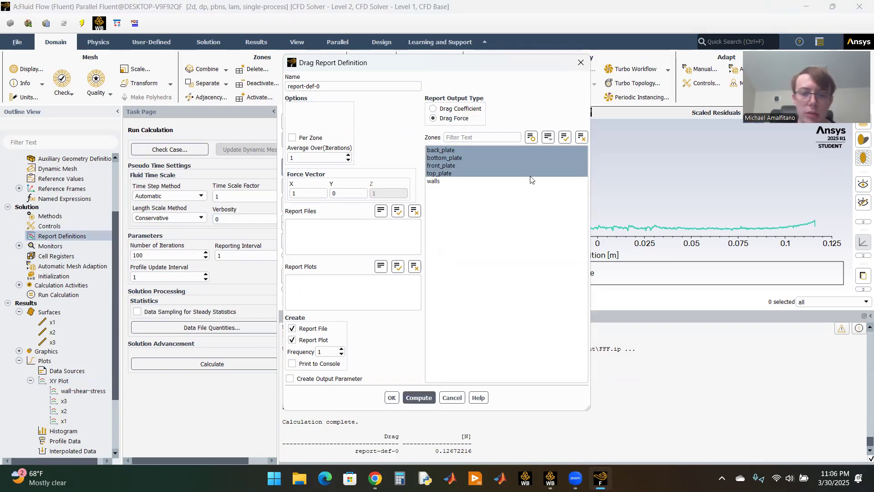
pyautogui.click(458, 109)
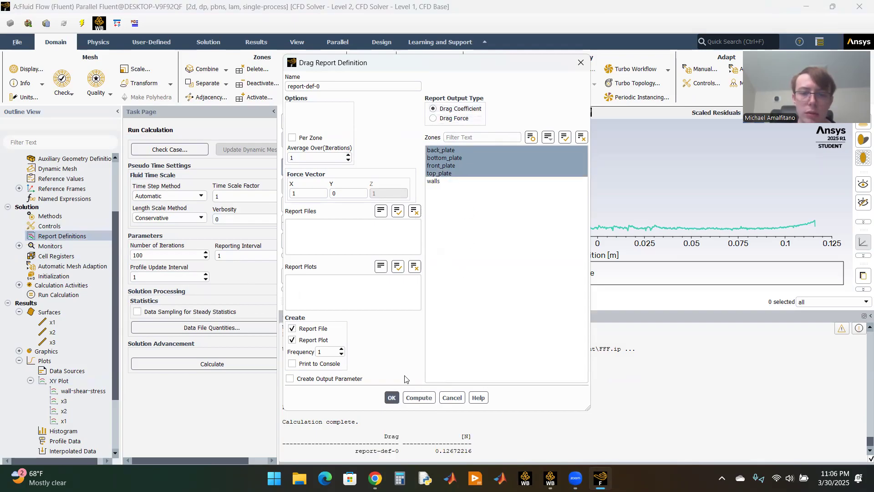
pyautogui.click(419, 398)
pyautogui.click(393, 396)
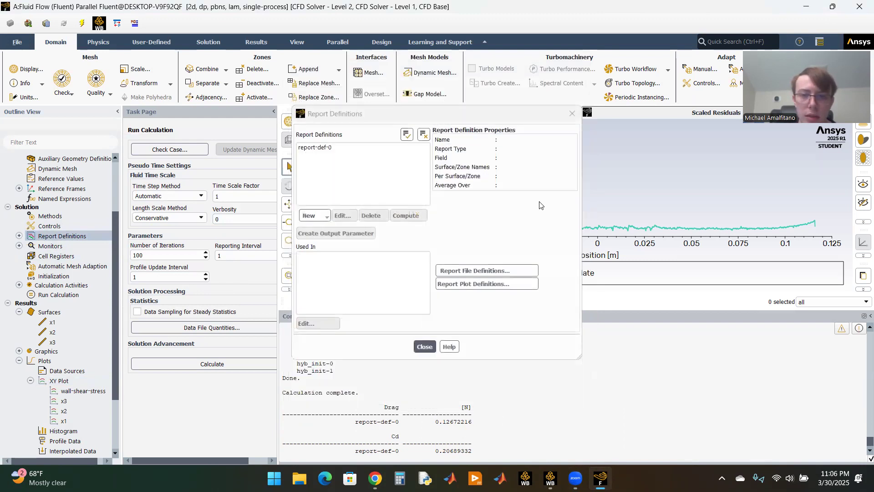
pyautogui.click(424, 347)
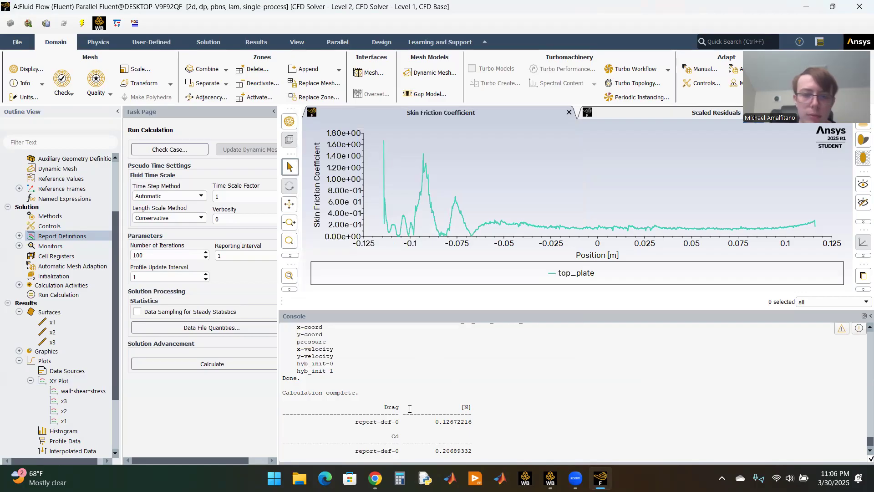
# Step: Switch to CFD-Post and insert a contour named VelocityContour under User Locations and Plots
pyautogui.moveTo(557, 236)
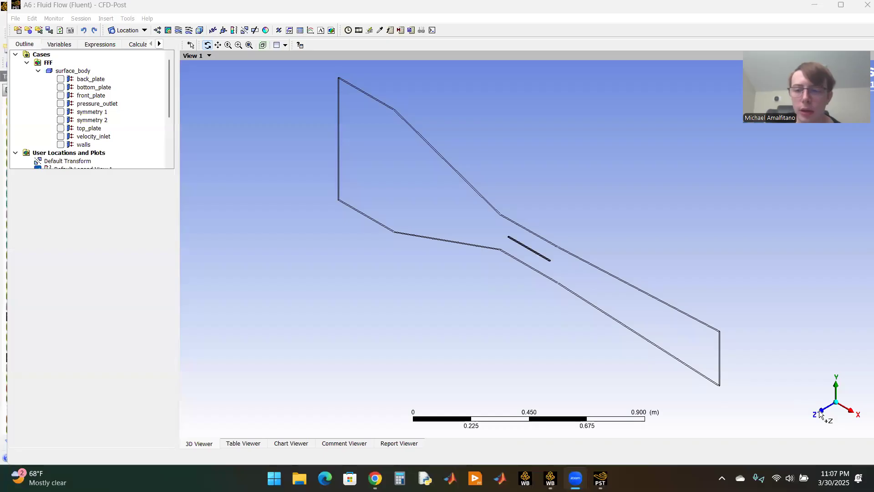
pyautogui.click(771, 392)
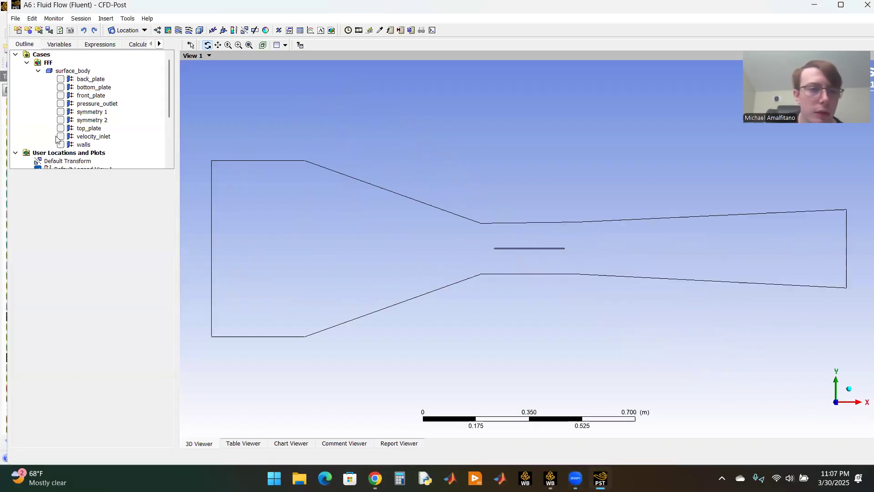
pyautogui.scroll(-2, 37, 154)
pyautogui.scroll(-2, 36, 155)
pyautogui.scroll(1, 54, 144)
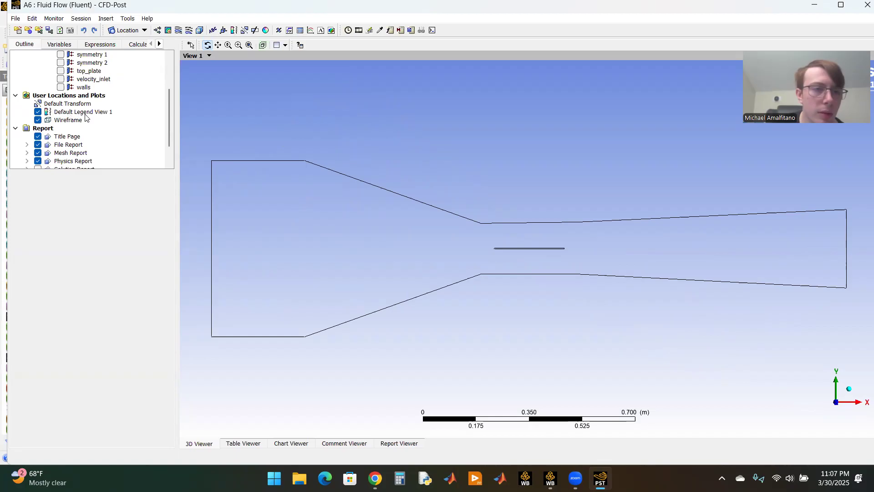
pyautogui.rightClick(69, 97)
pyautogui.moveTo(110, 106)
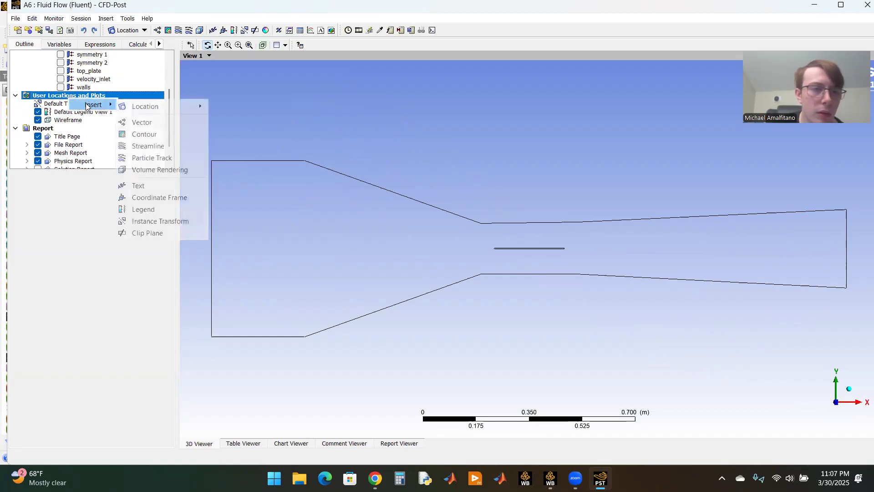
pyautogui.click(150, 134)
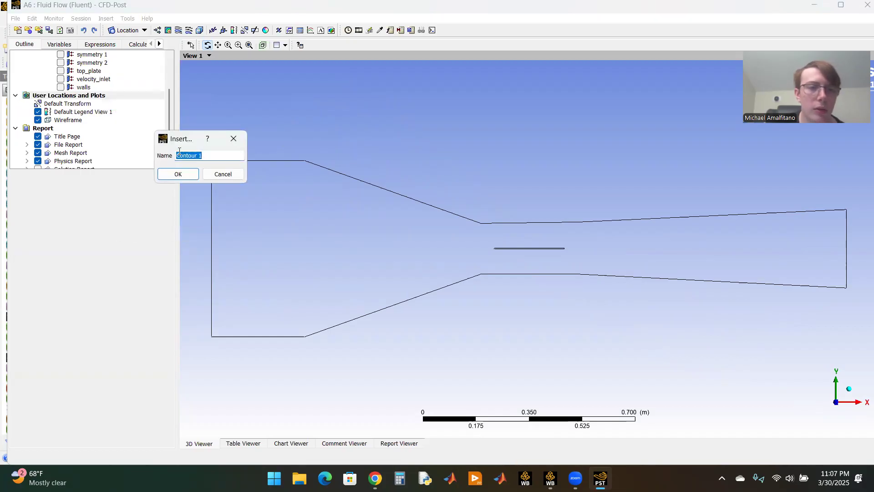
pyautogui.write('Velocity')
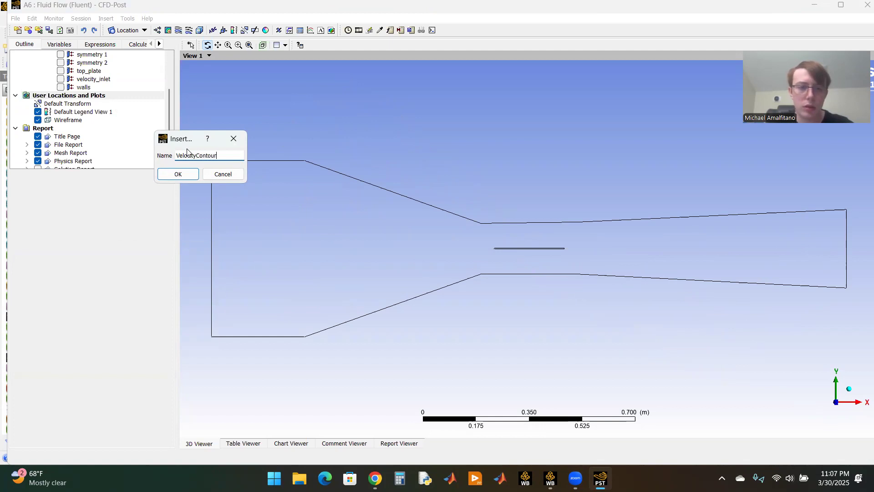
pyautogui.press('Return')
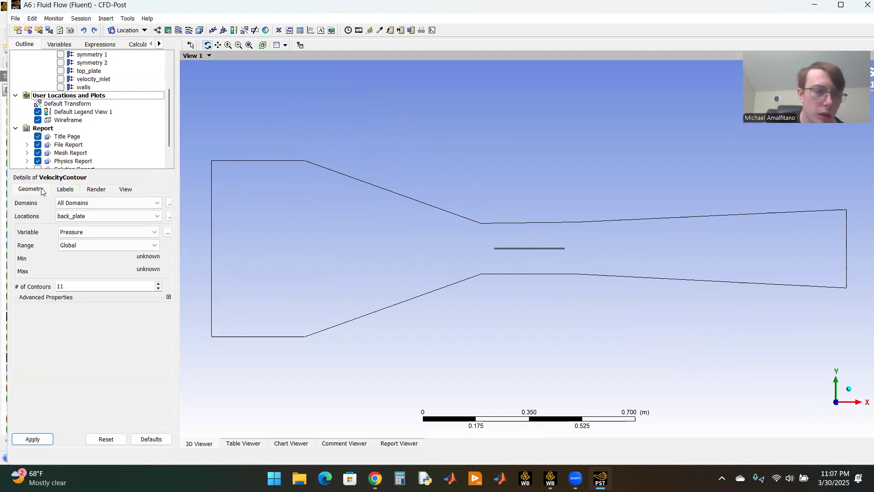
# Step: Set the VelocityContour domain to surface_body and its location to symmetry 1
pyautogui.click(82, 203)
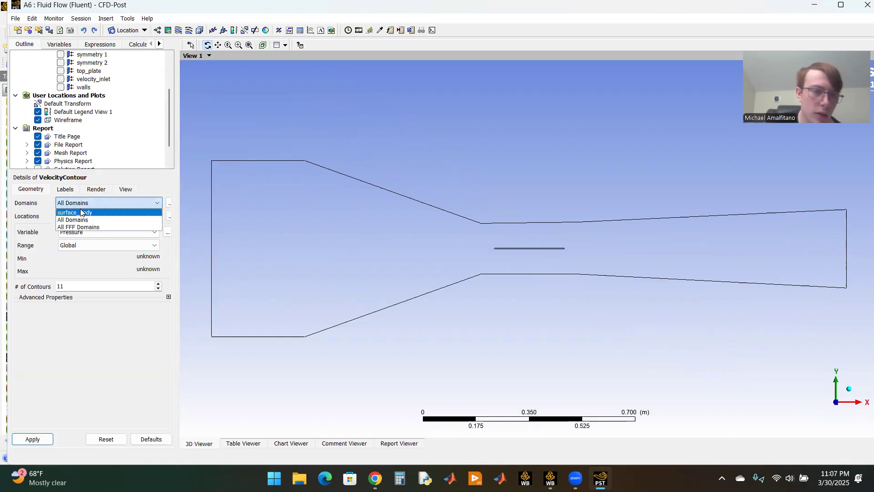
pyautogui.click(81, 212)
pyautogui.click(84, 216)
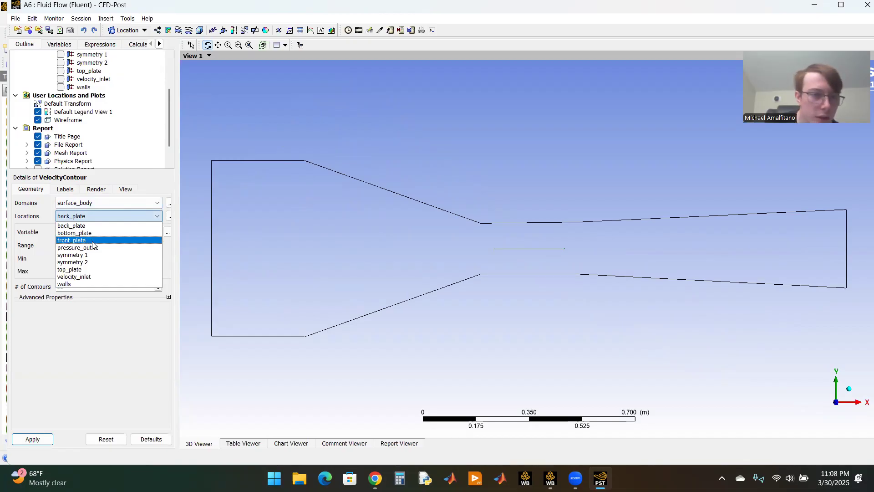
pyautogui.click(94, 255)
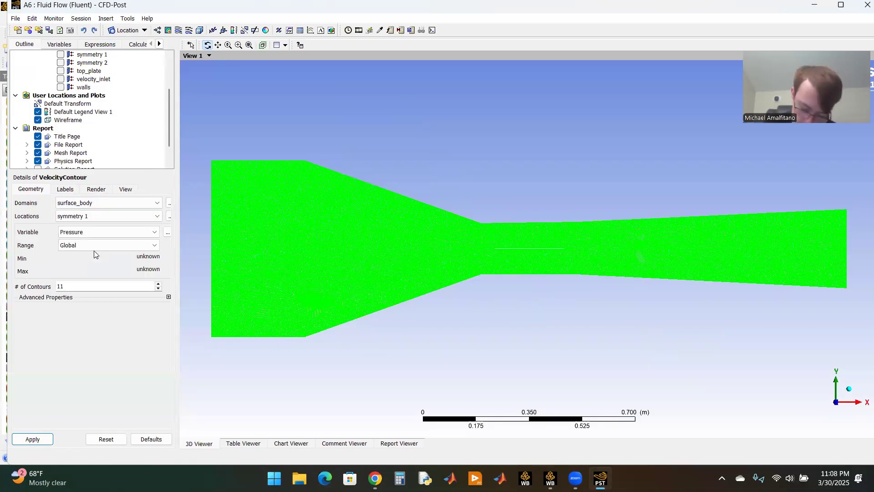
# Step: Have VelocityContour show Velocity over the Global range with 100 contours, and apply it
pyautogui.click(103, 233)
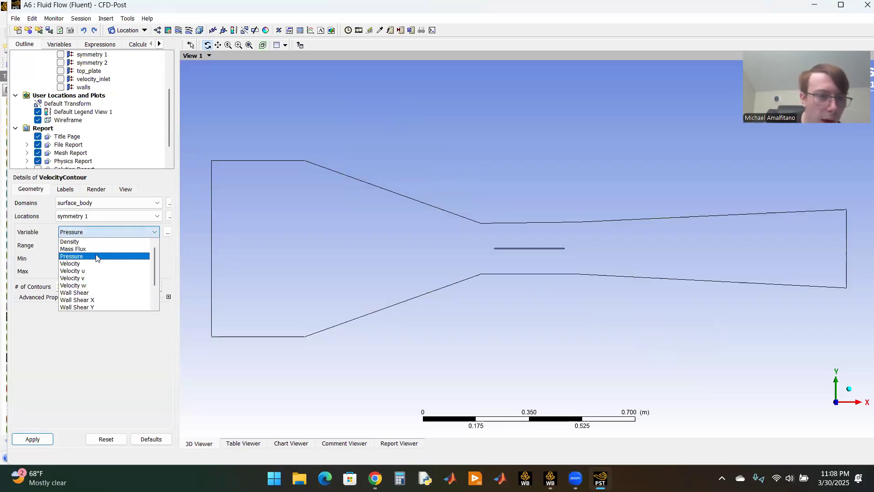
pyautogui.click(96, 264)
pyautogui.click(95, 246)
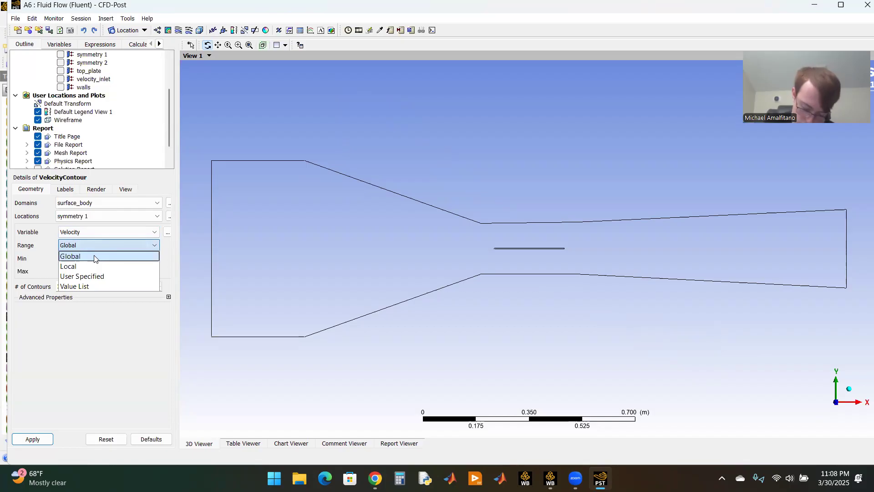
pyautogui.click(95, 256)
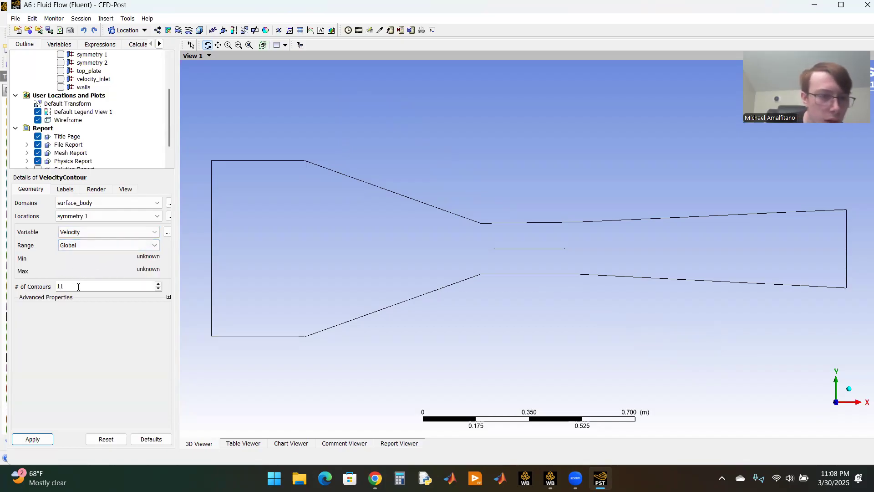
pyautogui.press('BackSpace')
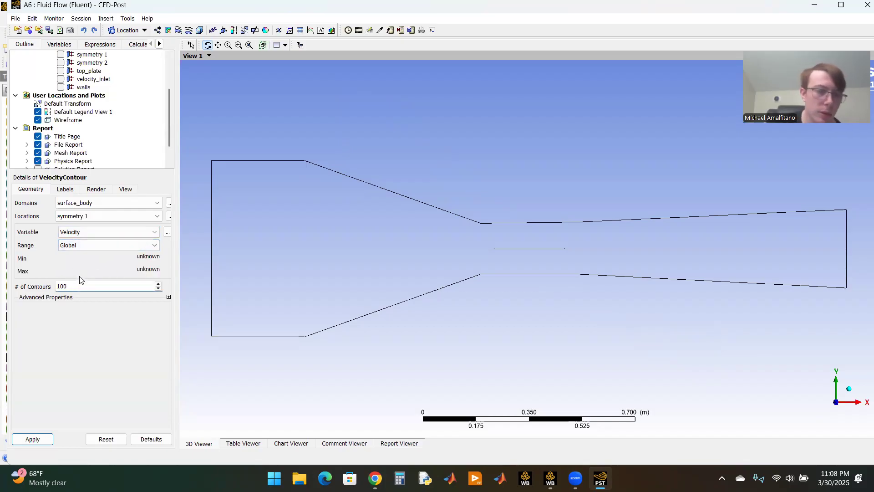
pyautogui.click(65, 189)
pyautogui.click(90, 192)
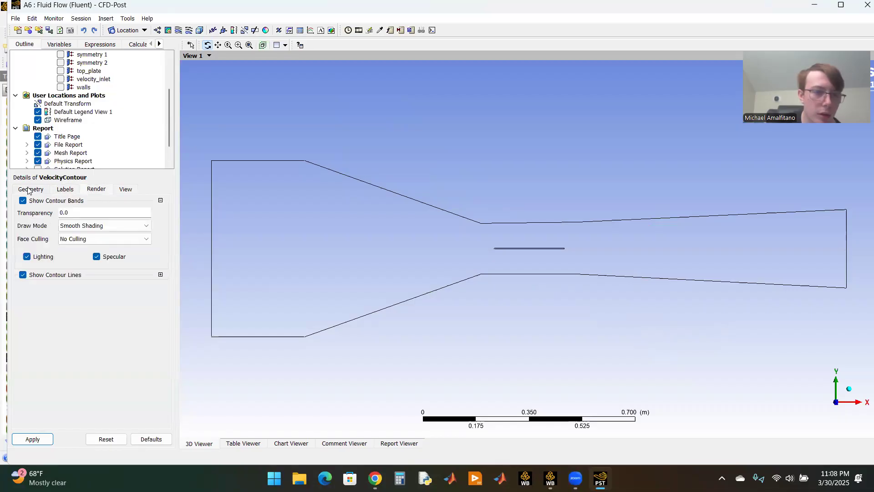
pyautogui.click(32, 189)
pyautogui.click(45, 438)
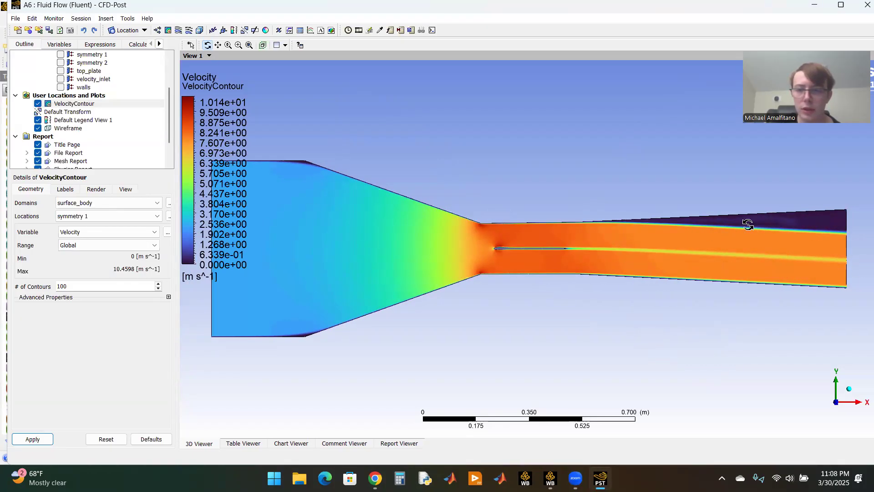
# Step: Examine the velocity contour around the throat plate and review the contour's view and render settings
pyautogui.scroll(1, 529, 248)
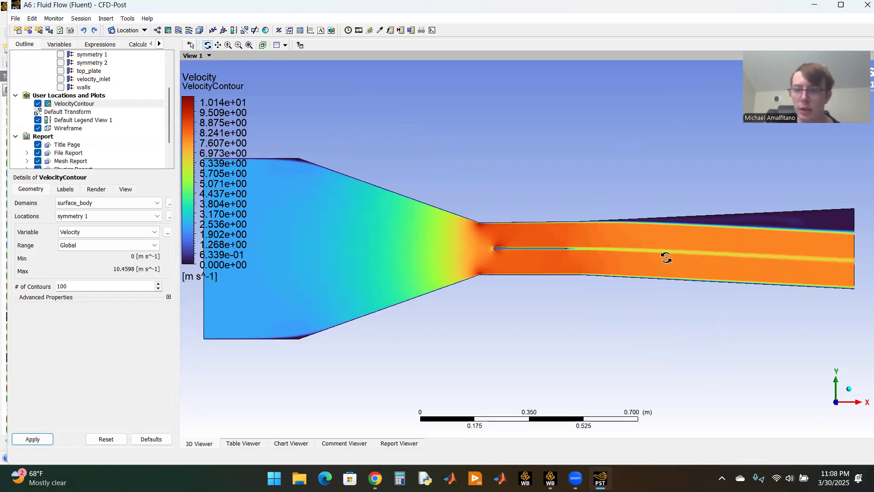
pyautogui.scroll(3, 592, 262)
pyautogui.scroll(5, 560, 264)
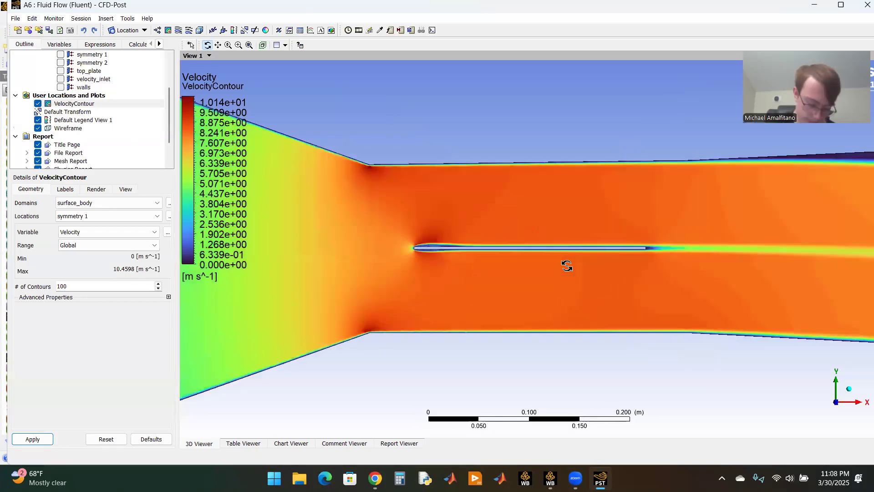
pyautogui.scroll(3, 566, 265)
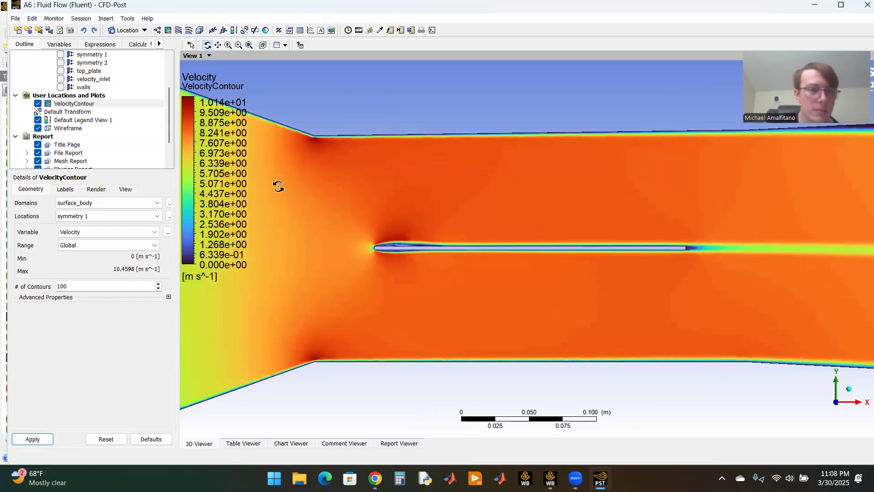
pyautogui.click(125, 189)
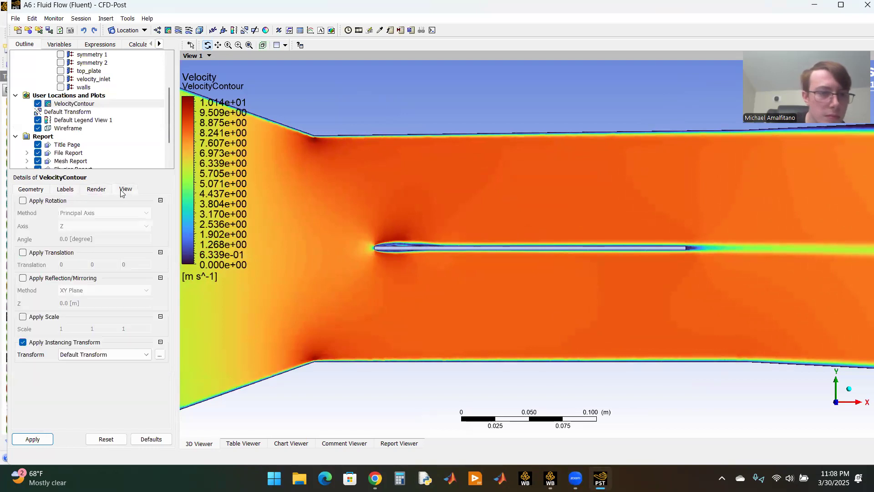
pyautogui.click(96, 189)
pyautogui.click(31, 189)
# Step: Insert a vector plot named VelocityVectors under User Locations and Plots
pyautogui.rightClick(65, 98)
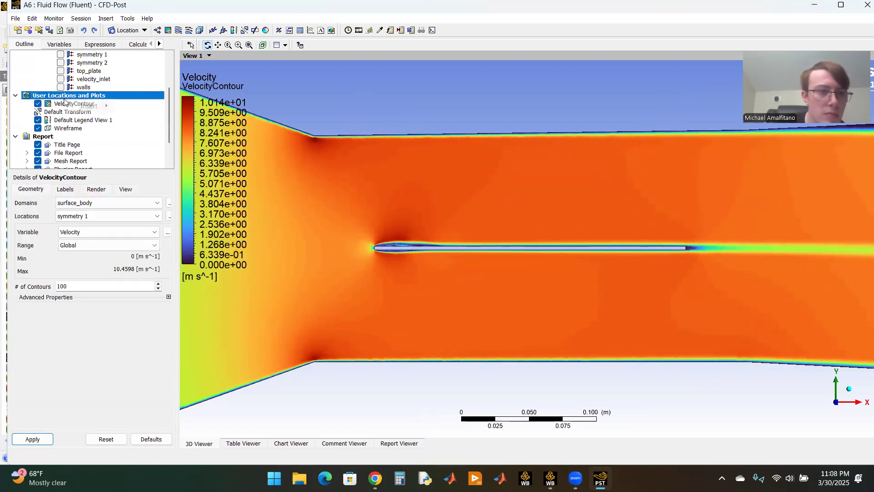
pyautogui.moveTo(91, 106)
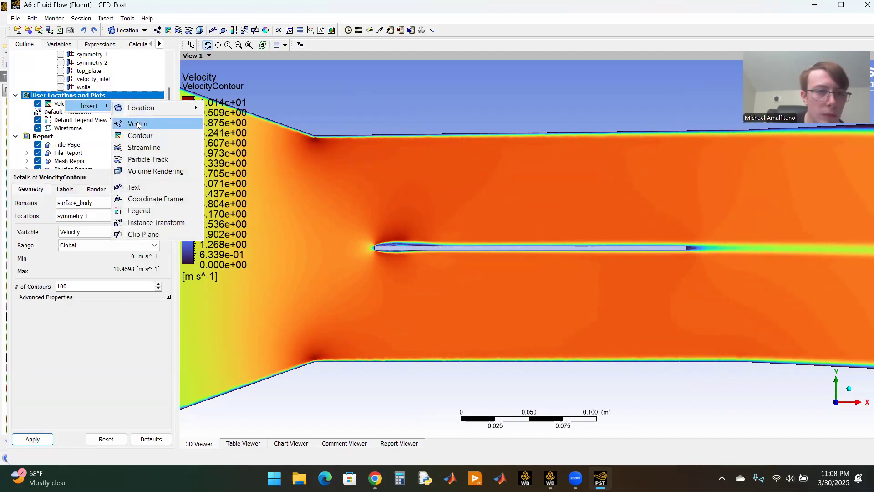
pyautogui.click(137, 124)
pyautogui.write('VelocityVectors')
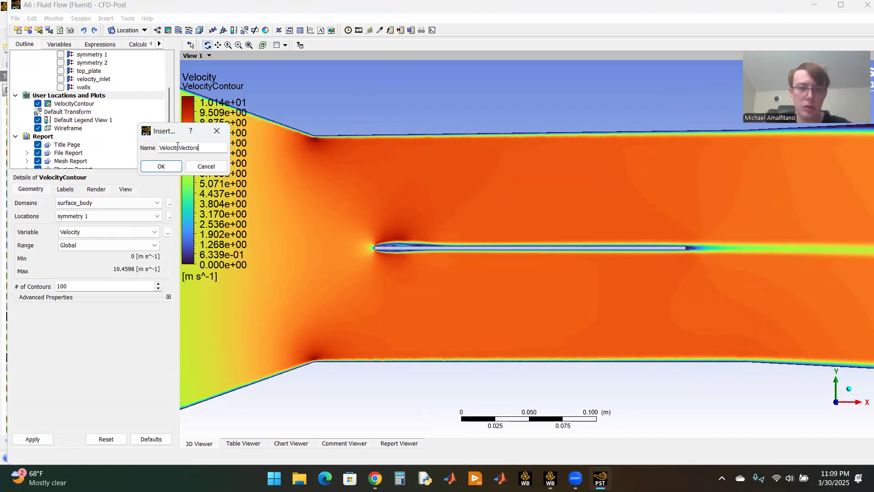
pyautogui.press('Return')
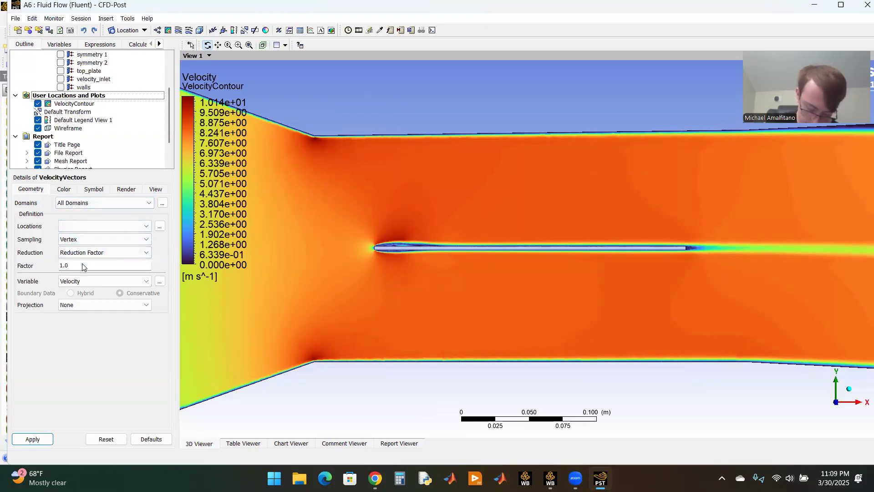
# Step: Review the reduction factor, color, symbol and render settings of VelocityVectors
pyautogui.doubleClick(107, 264)
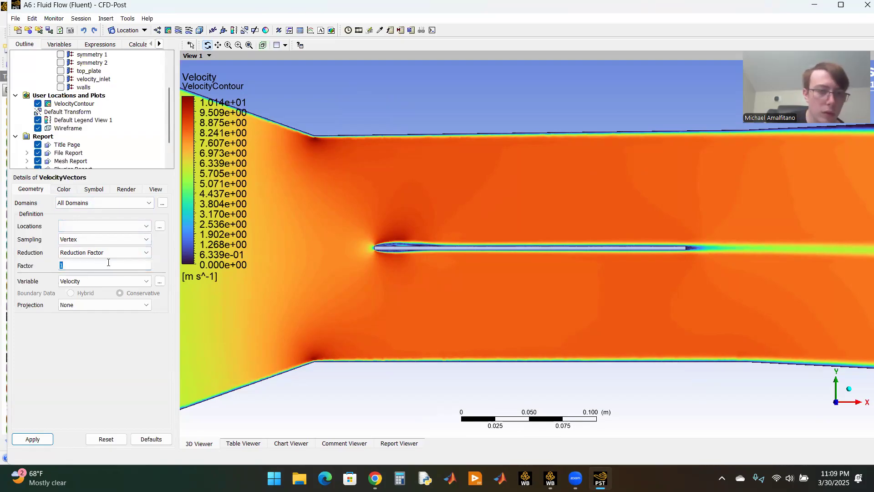
pyautogui.click(63, 189)
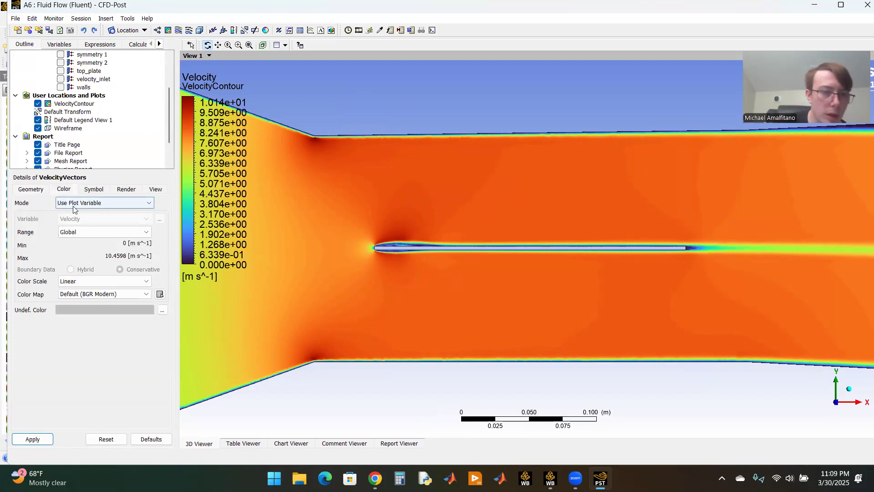
pyautogui.click(94, 189)
pyautogui.doubleClick(82, 215)
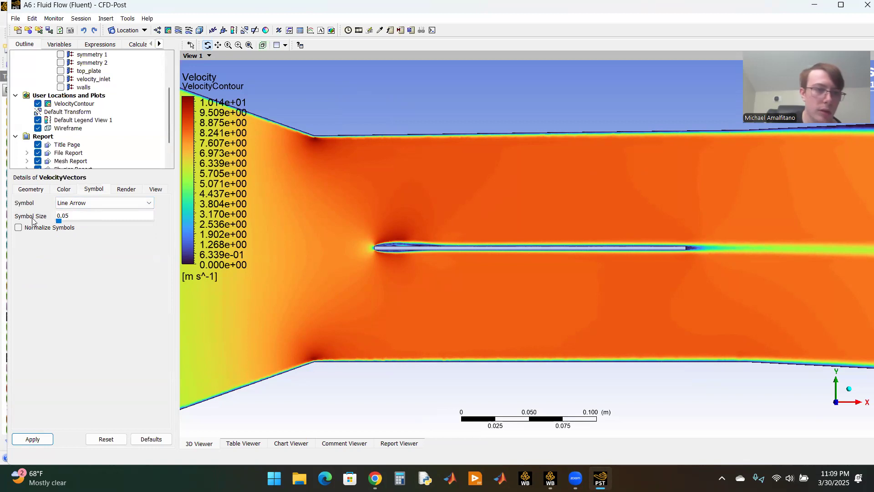
pyautogui.click(128, 191)
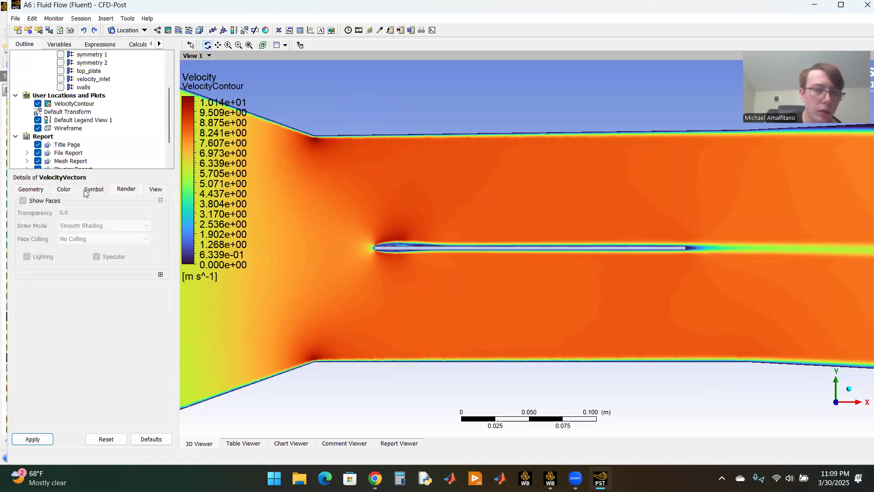
pyautogui.click(70, 192)
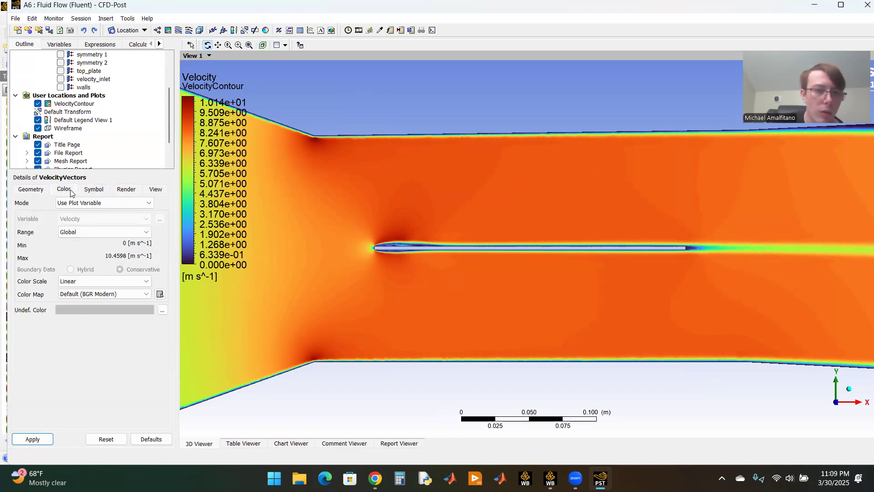
pyautogui.click(89, 233)
pyautogui.click(88, 234)
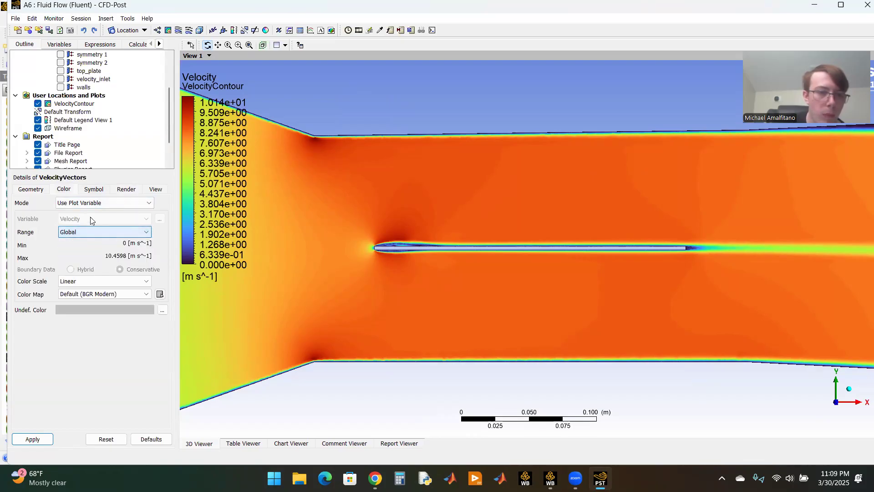
pyautogui.click(40, 190)
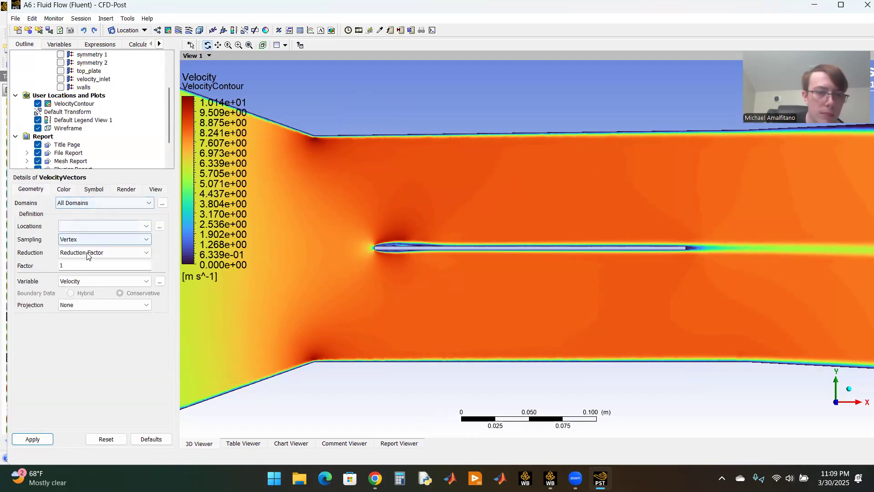
# Step: Set the VelocityVectors location to symmetry 1 and apply the vector plot
pyautogui.click(32, 438)
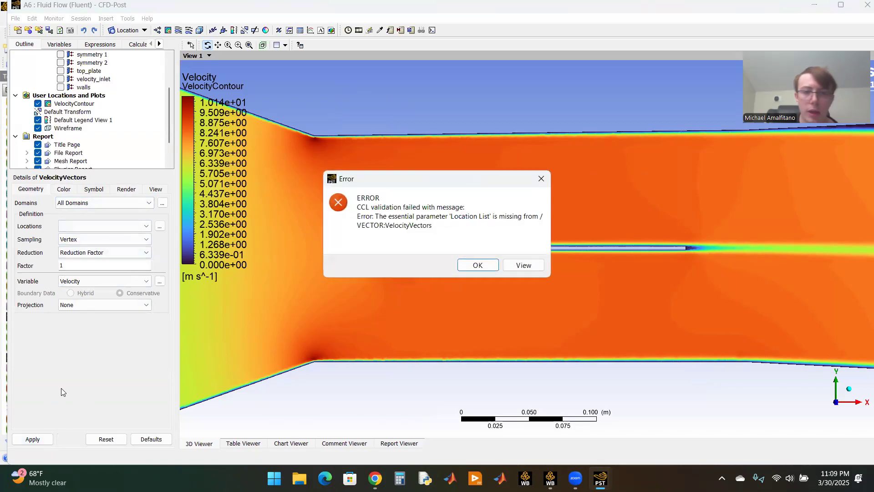
pyautogui.click(477, 266)
pyautogui.click(137, 227)
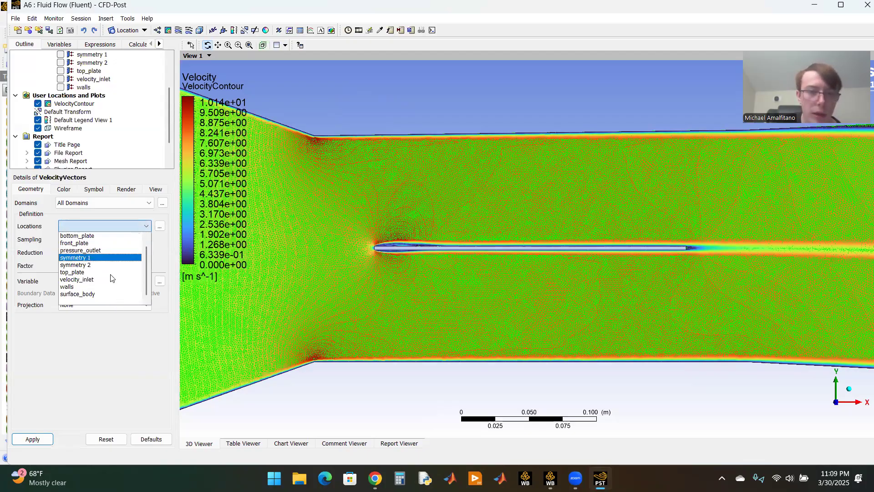
pyautogui.click(32, 439)
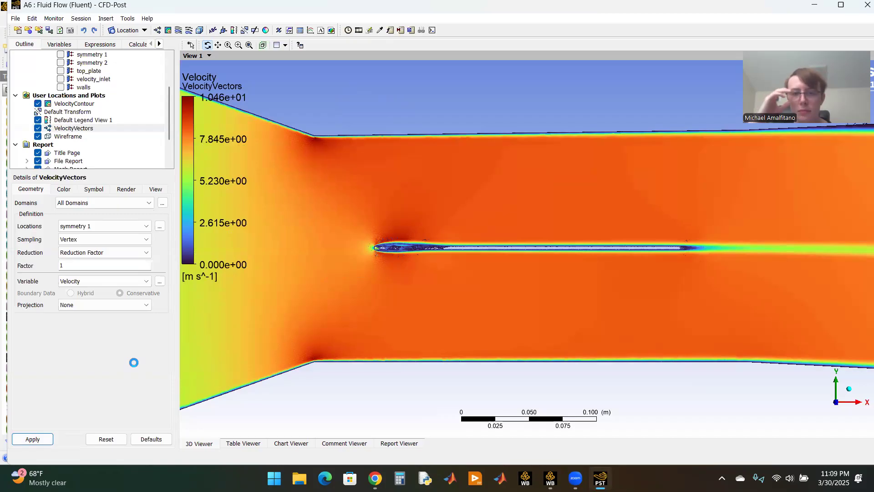
pyautogui.scroll(5, 546, 232)
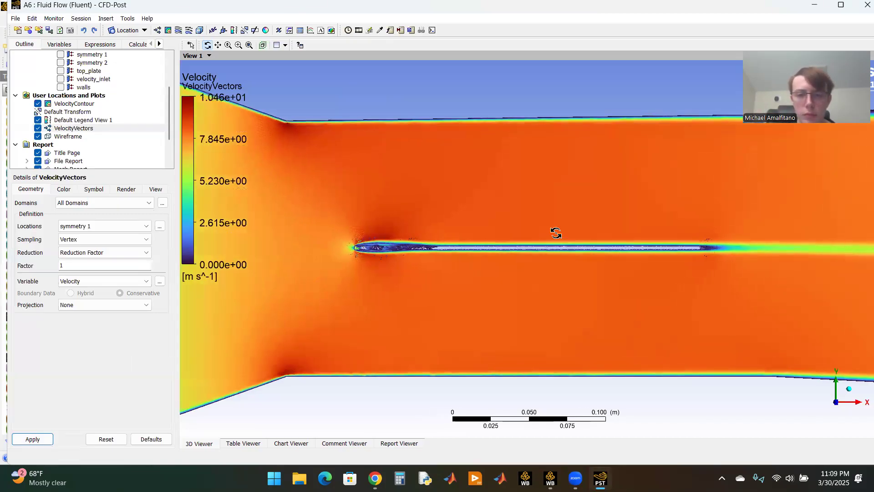
# Step: Try surface_body and then front_plate as the location of VelocityVectors, applying each one
pyautogui.scroll(1, 541, 235)
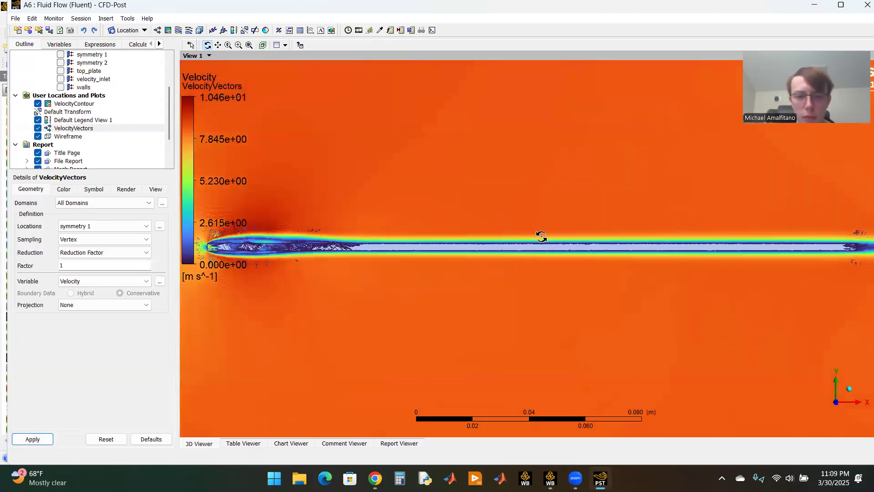
pyautogui.scroll(-2, 524, 236)
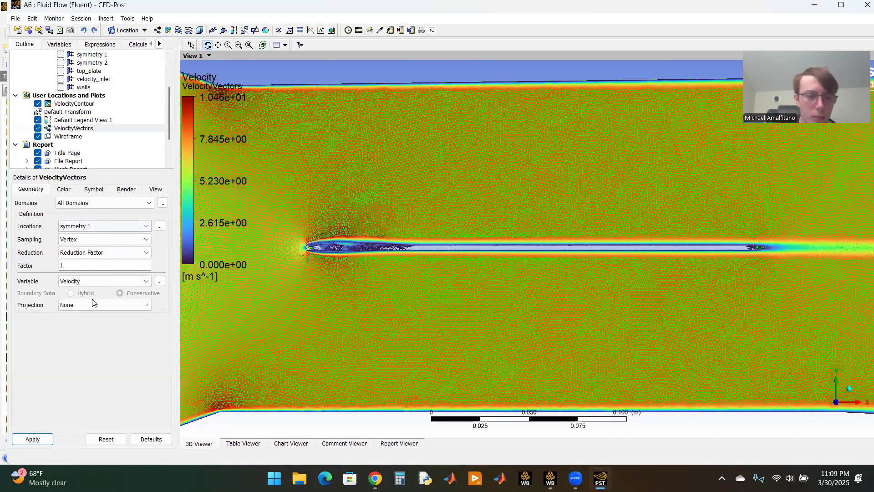
pyautogui.click(34, 439)
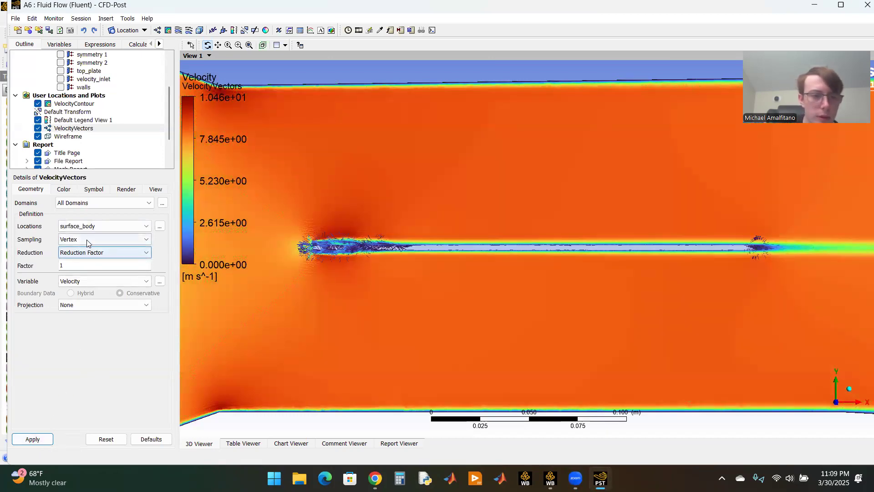
pyautogui.click(91, 226)
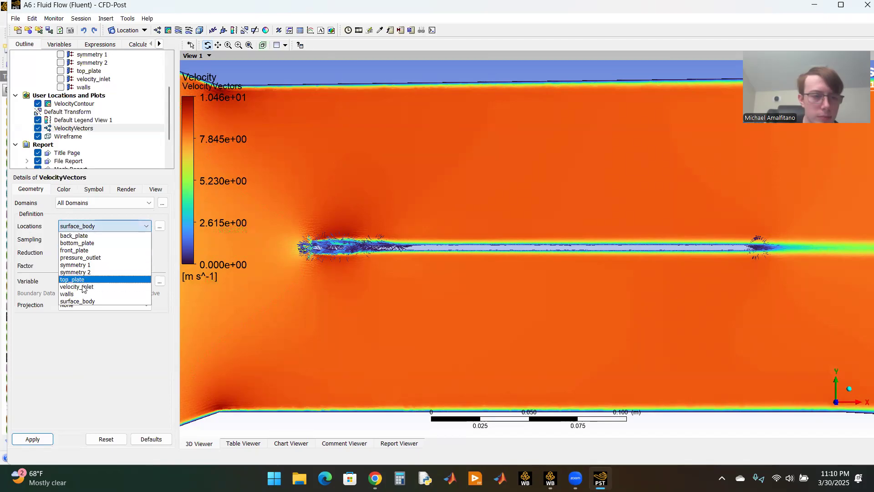
pyautogui.click(86, 250)
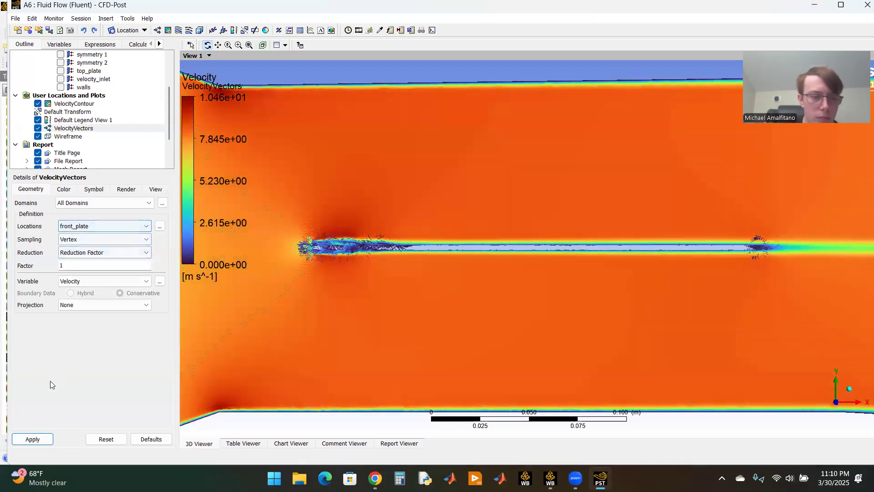
pyautogui.click(41, 437)
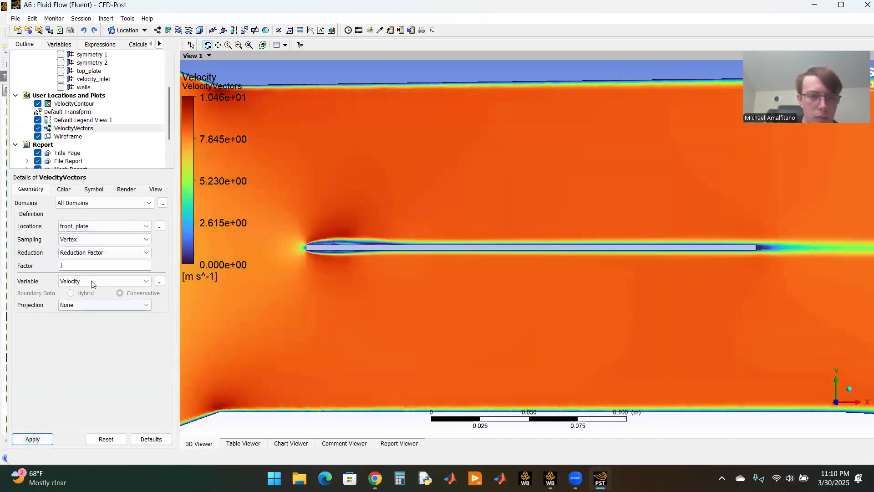
# Step: Place VelocityVectors on symmetry 1 with Equally Spaced sampling and 10000 points, and apply the plot
pyautogui.click(90, 226)
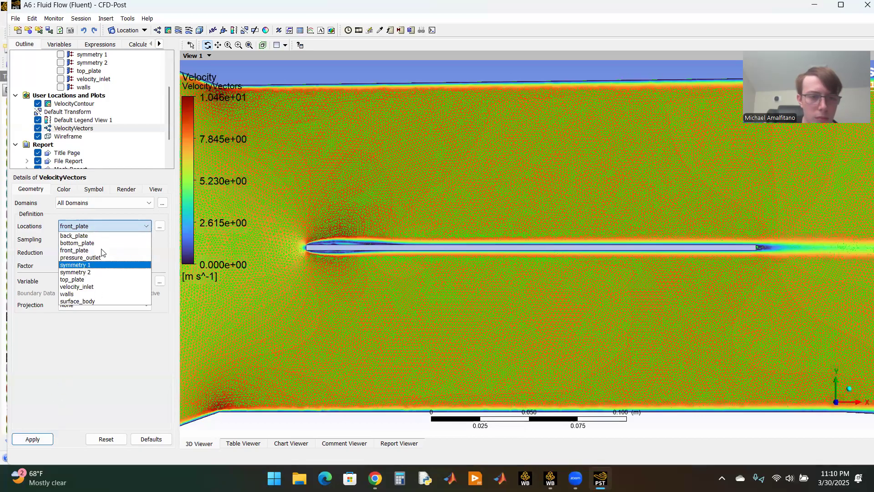
pyautogui.click(91, 264)
pyautogui.click(113, 252)
pyautogui.write('0000')
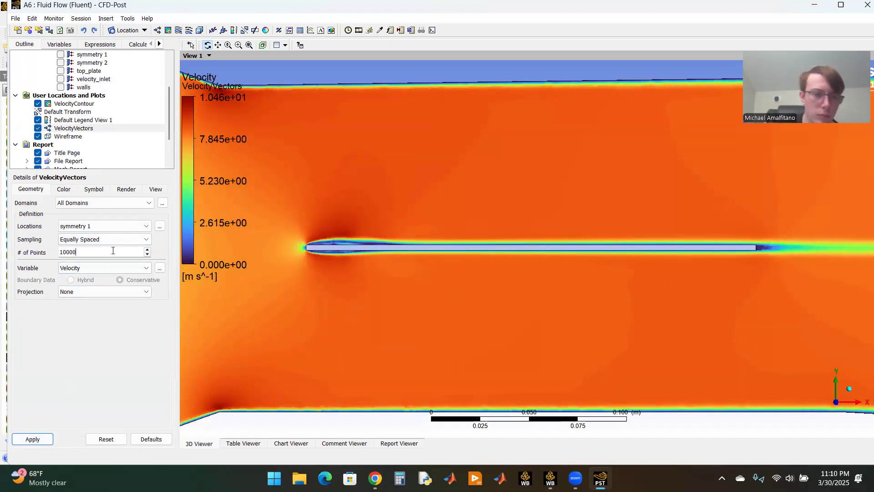
pyautogui.click(36, 445)
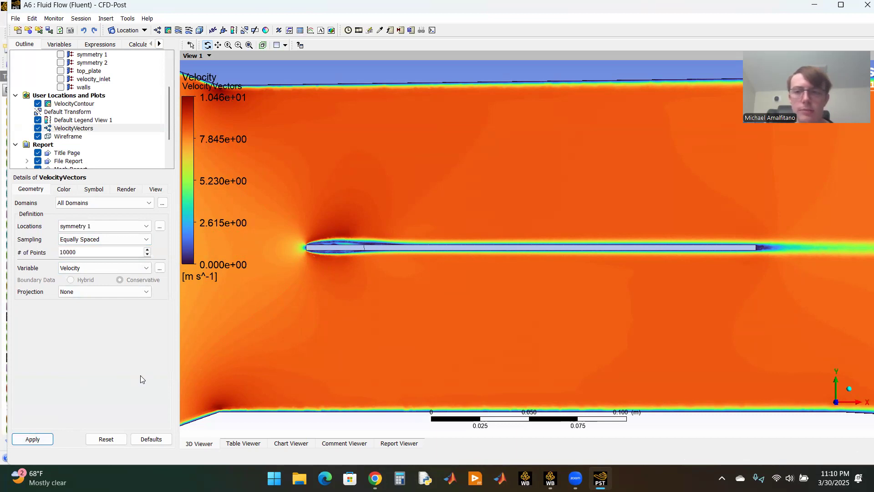
# Step: Color VelocityVectors constant black so the arrows contrast with the velocity contour, and apply the change
pyautogui.scroll(5, 510, 269)
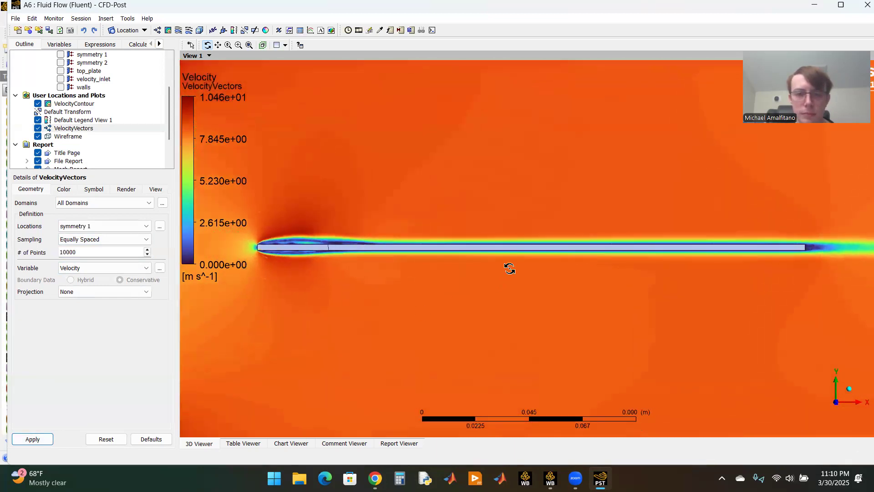
pyautogui.scroll(-5, 510, 268)
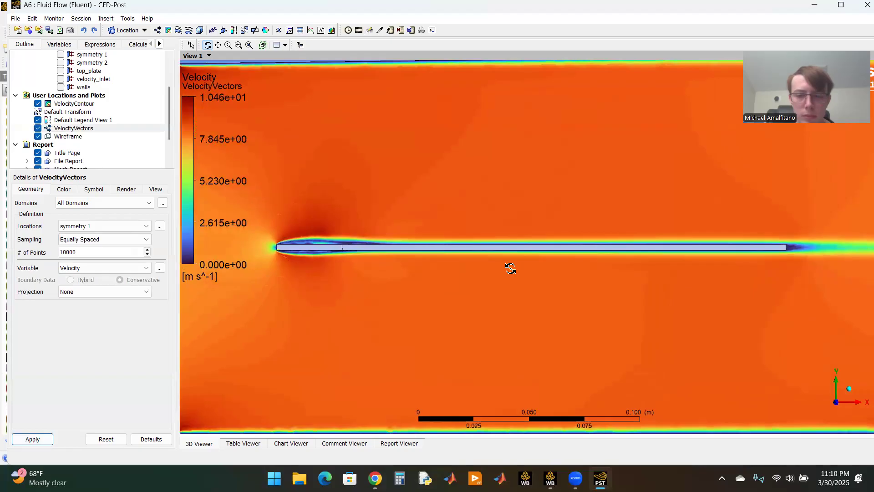
pyautogui.scroll(-2, 510, 269)
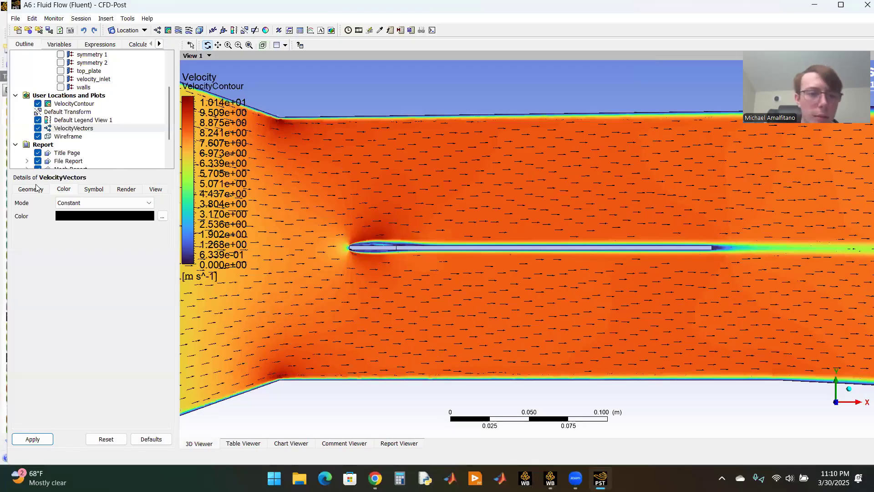
pyautogui.click(37, 188)
pyautogui.click(64, 189)
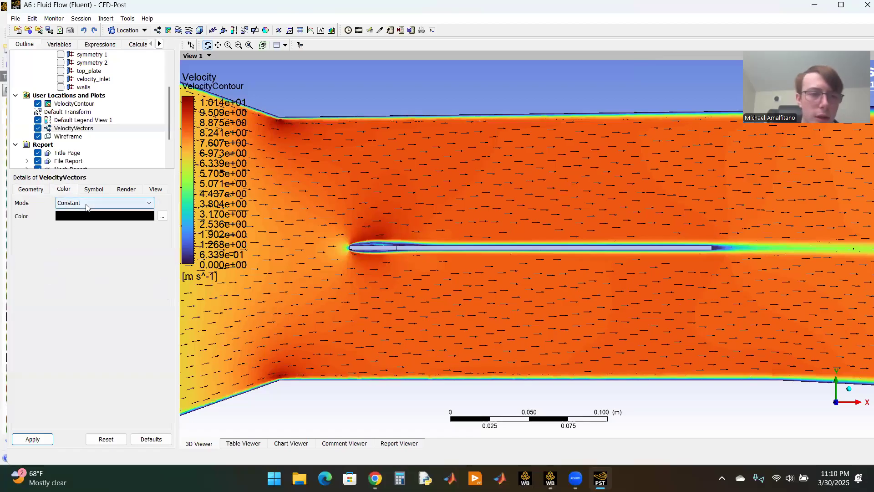
# Step: Examine the velocity vectors around the throat plate and across the whole channel
pyautogui.scroll(1, 541, 253)
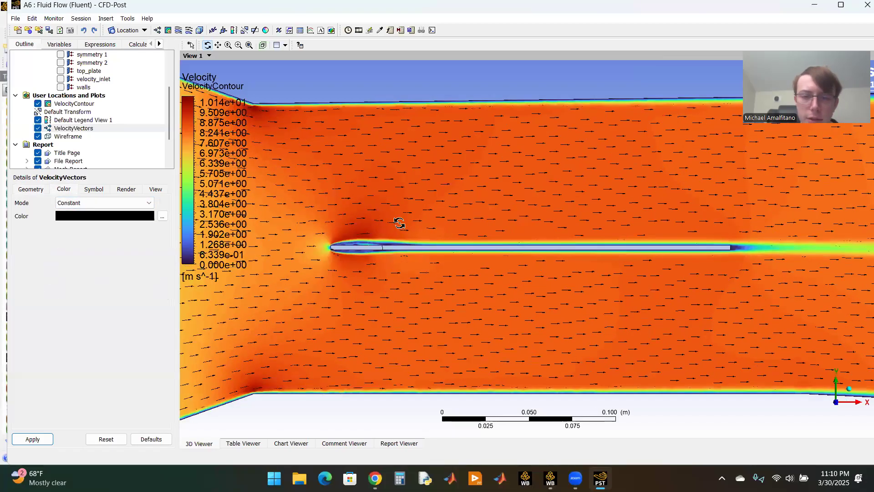
pyautogui.scroll(3, 586, 368)
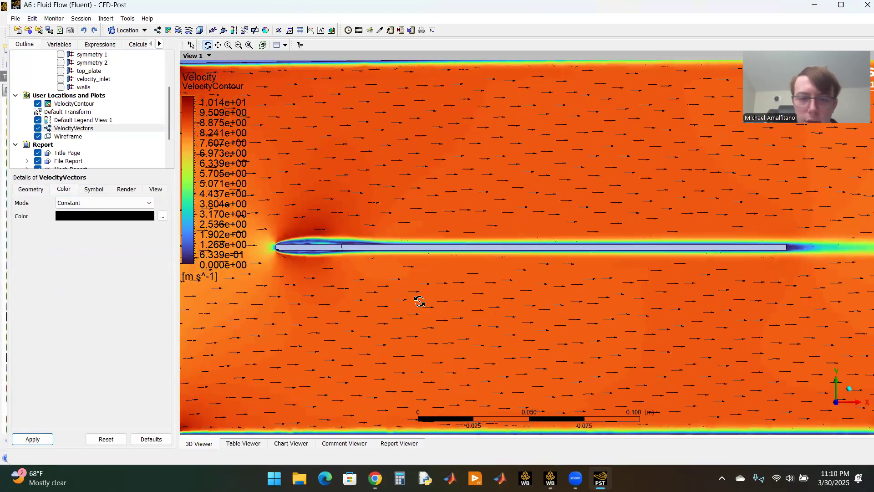
pyautogui.scroll(-2, 440, 288)
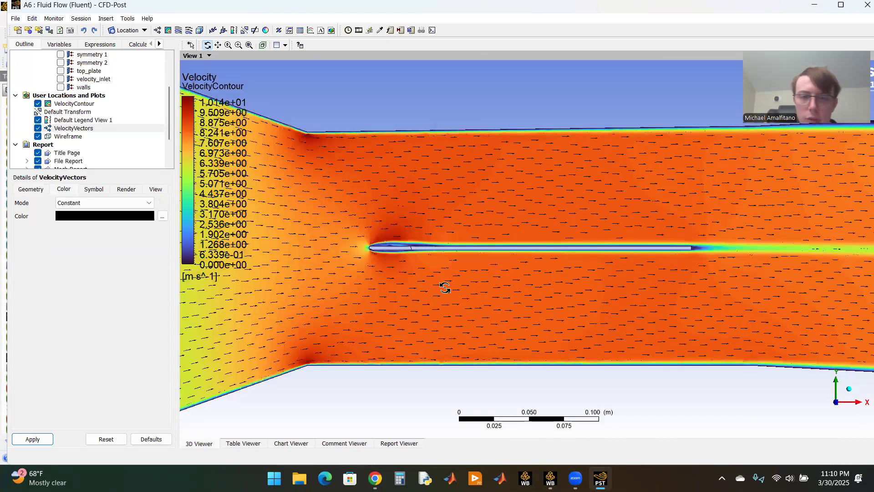
pyautogui.scroll(-1, 429, 276)
pyautogui.scroll(-1, 226, 187)
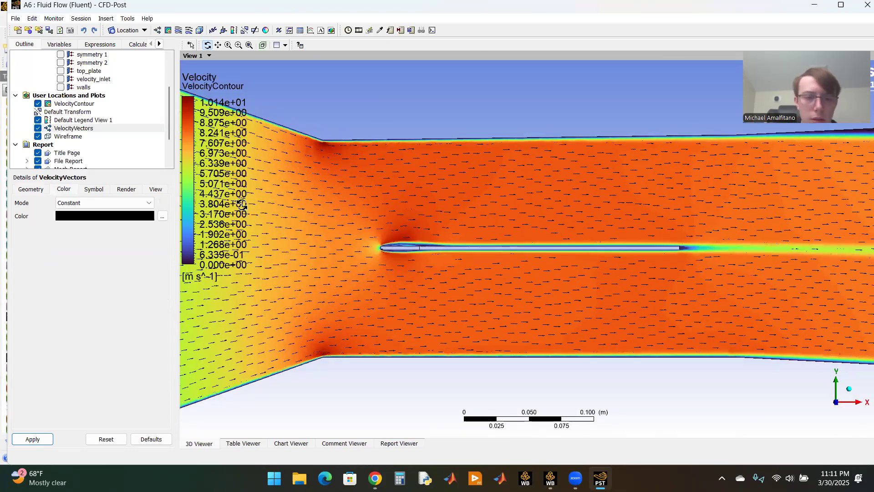
pyautogui.scroll(-4, 242, 205)
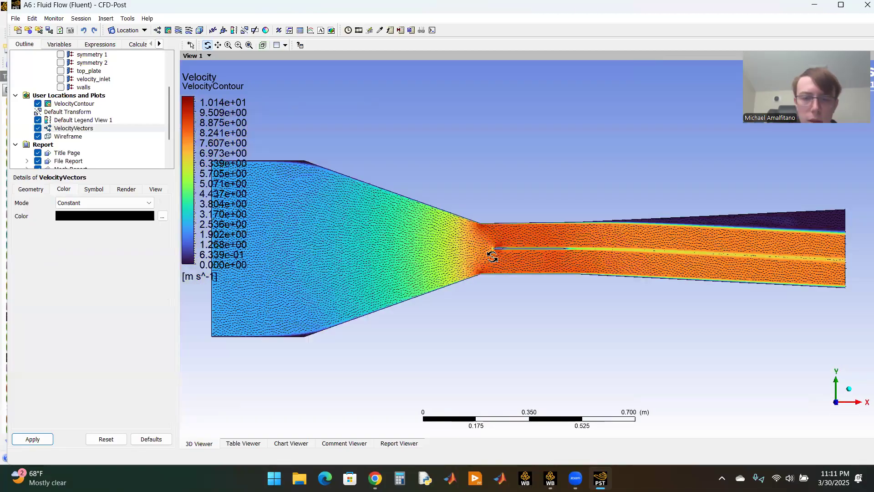
pyautogui.scroll(1, 510, 258)
pyautogui.scroll(2, 510, 258)
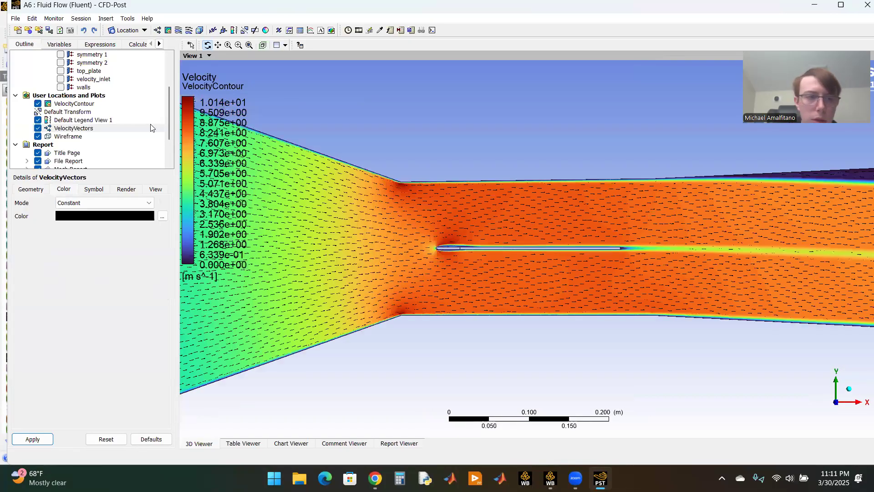
# Step: Set the X and Y justification of Default Legend View 1 to None
pyautogui.click(78, 120)
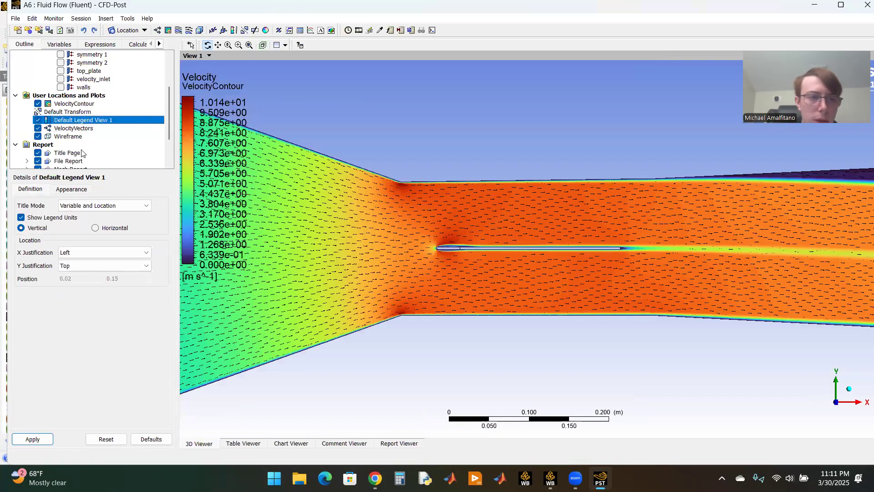
pyautogui.click(77, 253)
pyautogui.click(78, 272)
pyautogui.click(80, 266)
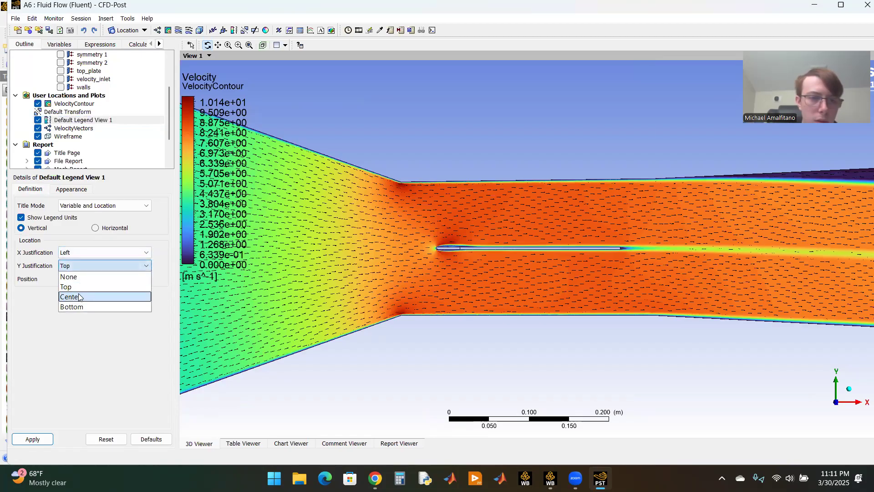
pyautogui.click(80, 277)
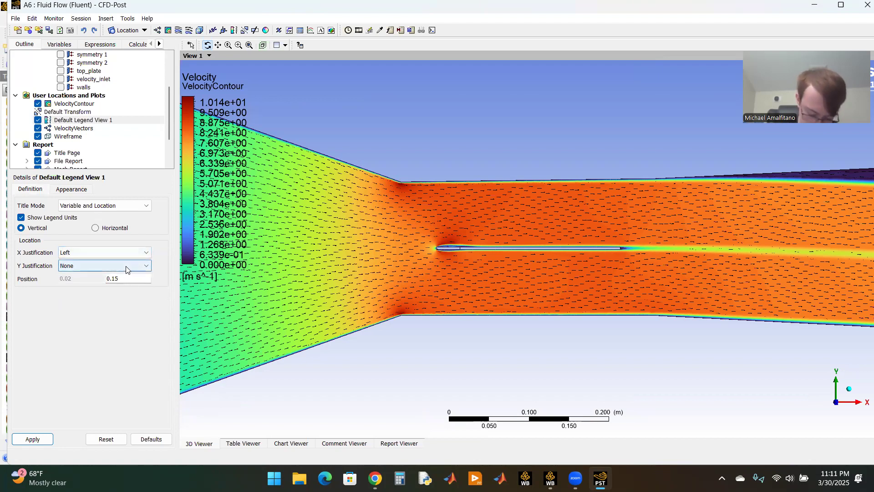
pyautogui.click(123, 254)
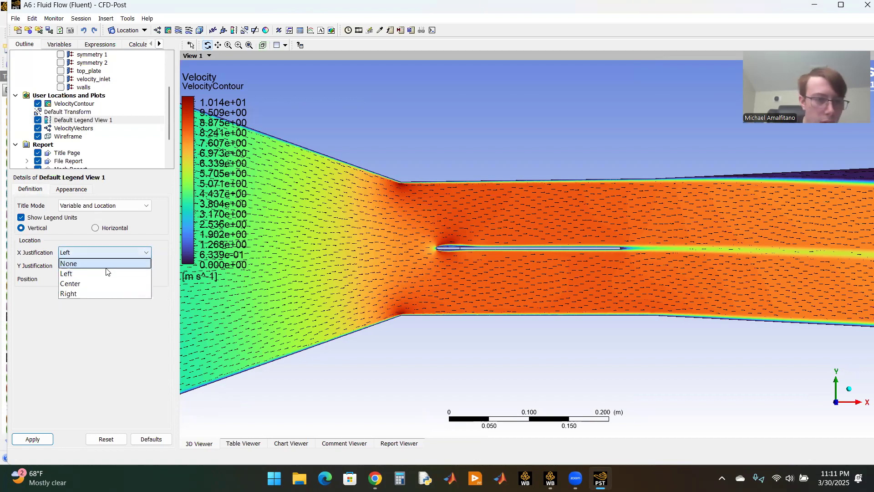
pyautogui.click(94, 260)
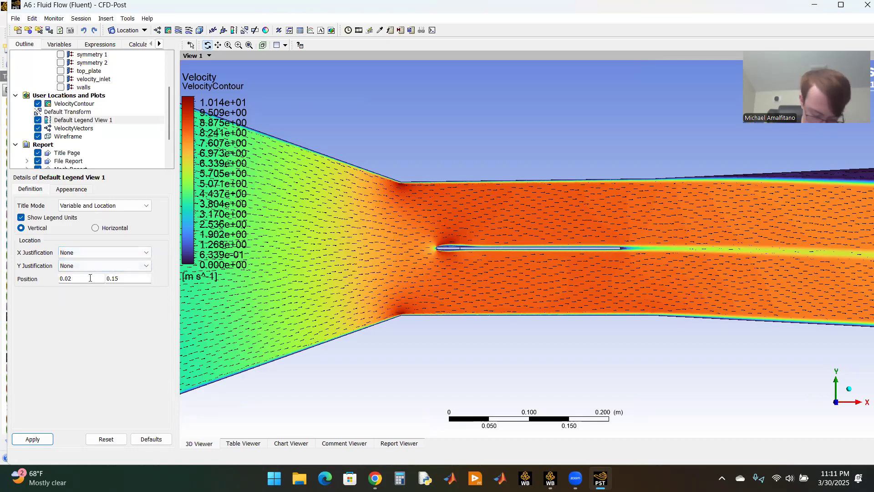
# Step: Set the legend's X position to 0.05 and its Y justification to Center, and apply the new placement
pyautogui.click(90, 278)
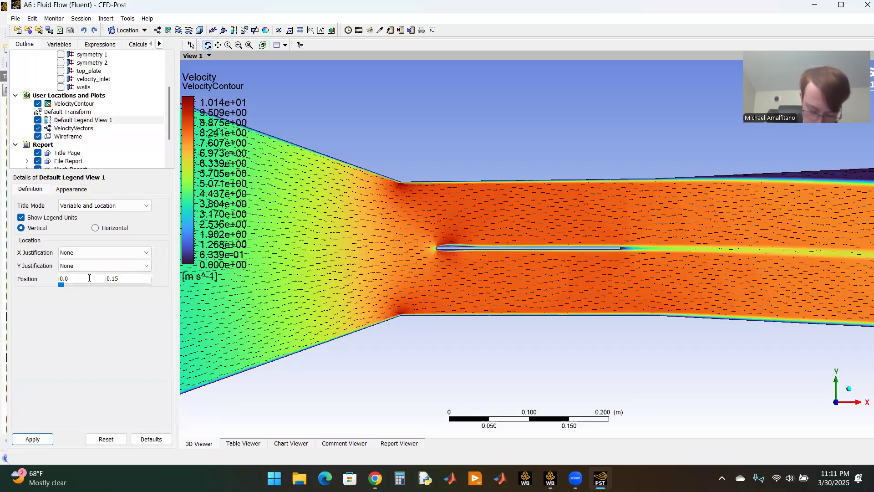
pyautogui.click(104, 269)
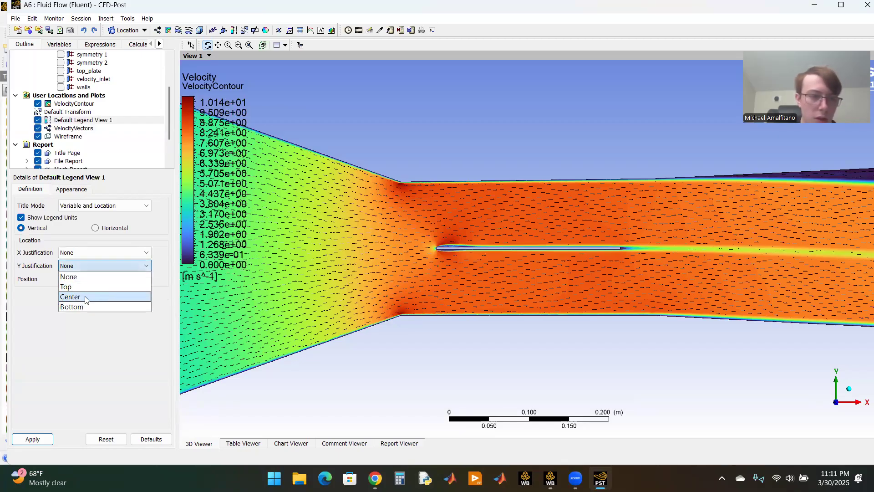
pyautogui.click(72, 295)
pyautogui.click(39, 438)
pyautogui.scroll(2, 481, 296)
pyautogui.scroll(1, 390, 318)
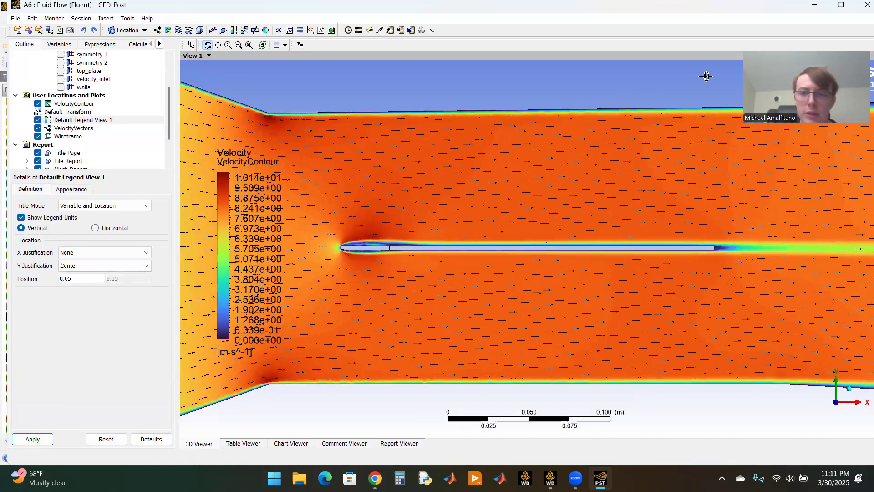
pyautogui.click(738, 67)
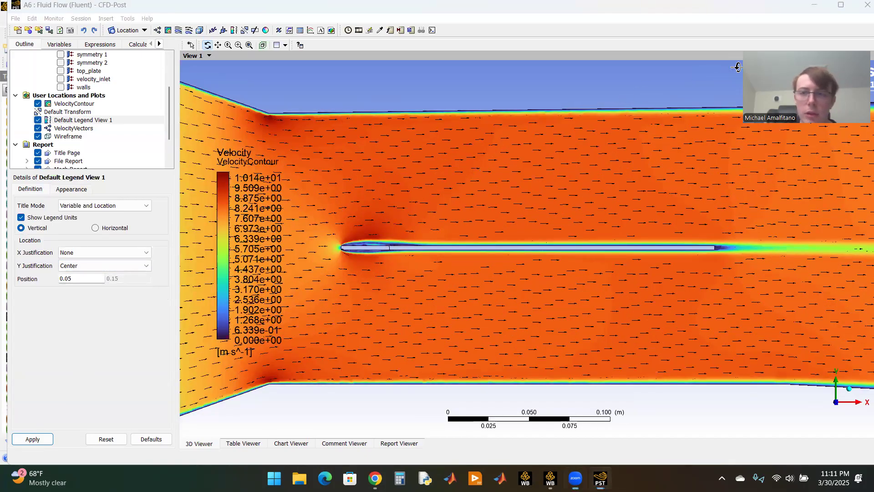